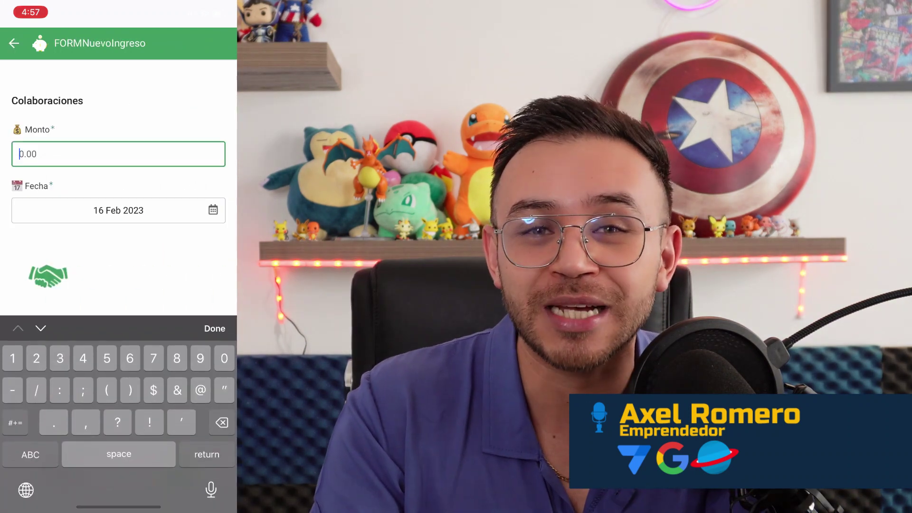
Step: Record a new income with a Monto of 500, save it and dismiss the confirmation message
type("500")
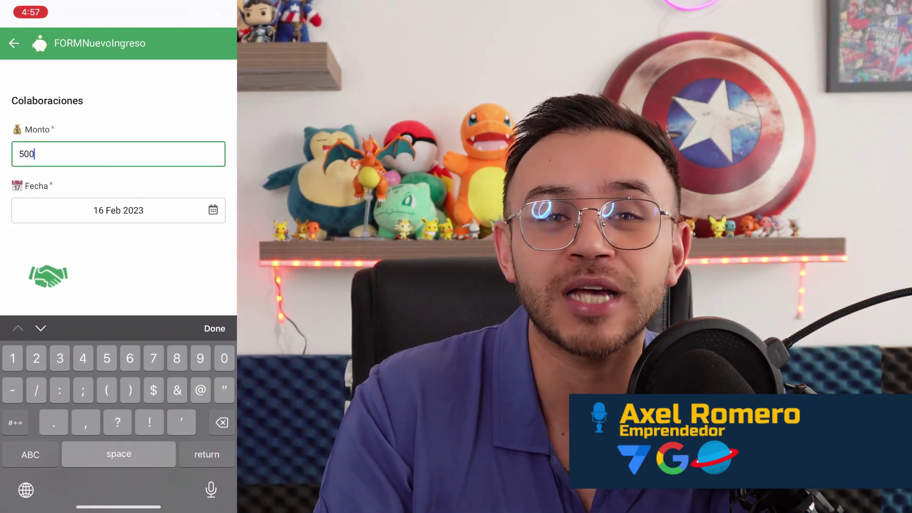
left_click(214, 329)
left_click(179, 477)
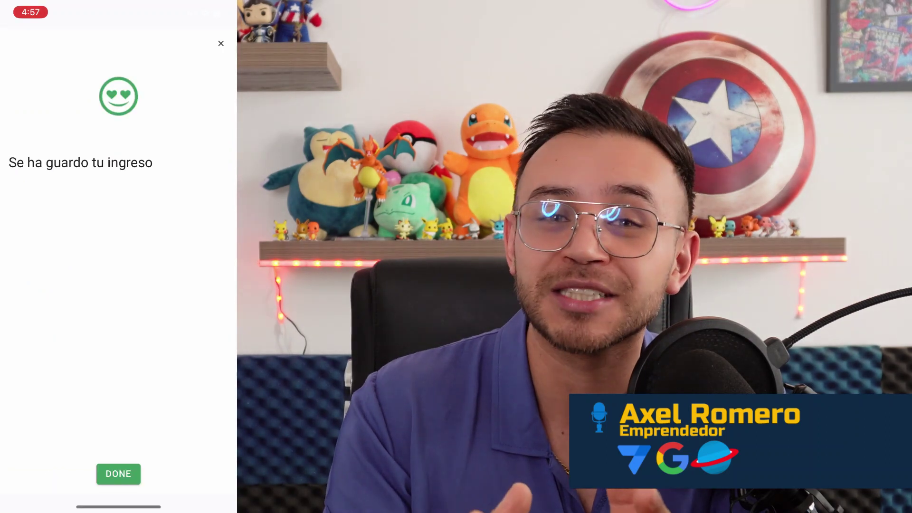
left_click(118, 473)
Step: Open the Mis ingresos view of the Budgy app to look through the recorded incomes
left_click(14, 42)
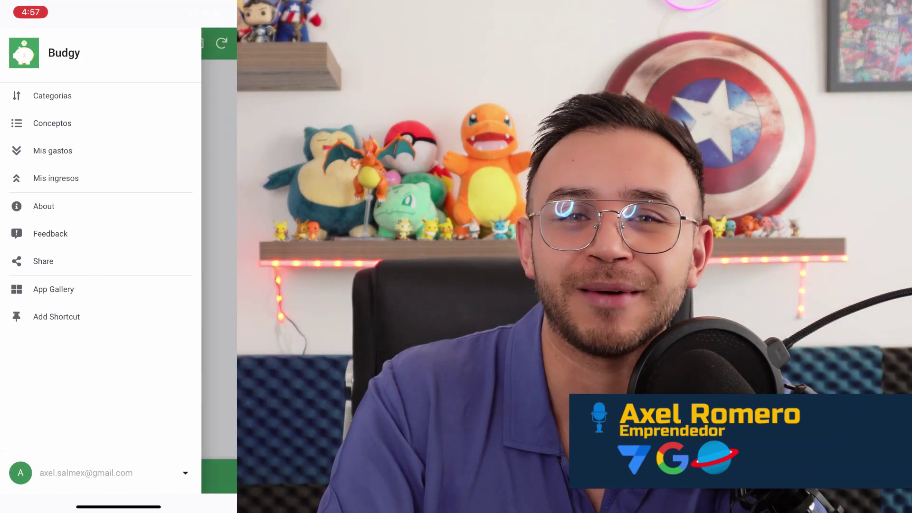
left_click(56, 179)
scroll(119, 143, "right", 1)
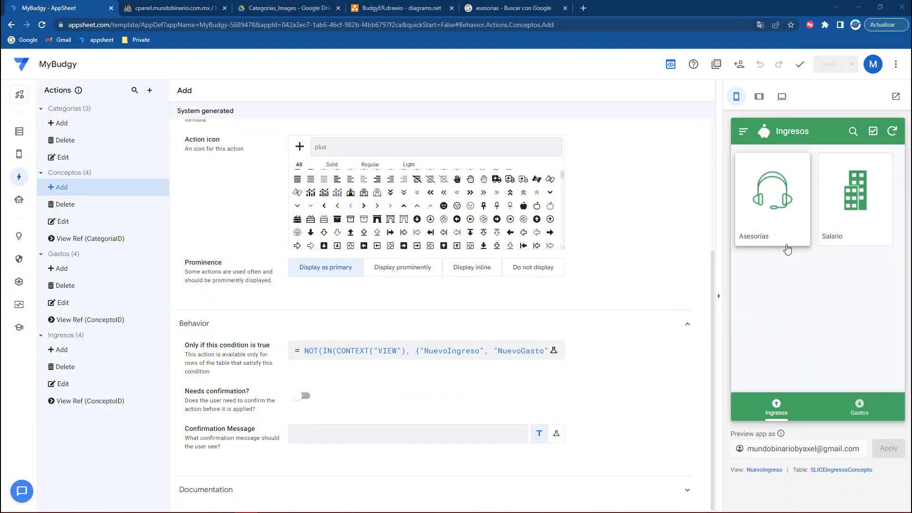
Step: Preview the Asesorías concept's details in the app emulator and return to the Ingresos gallery
left_click(767, 220)
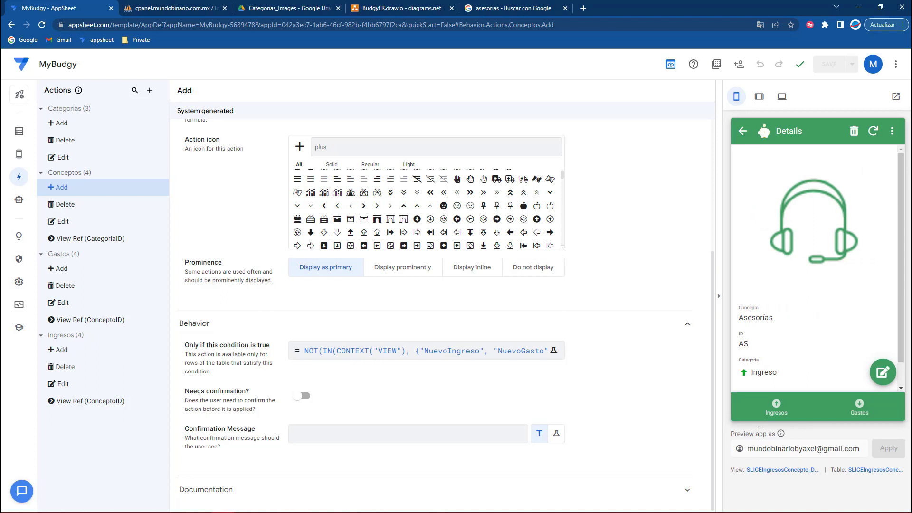
left_click(776, 407)
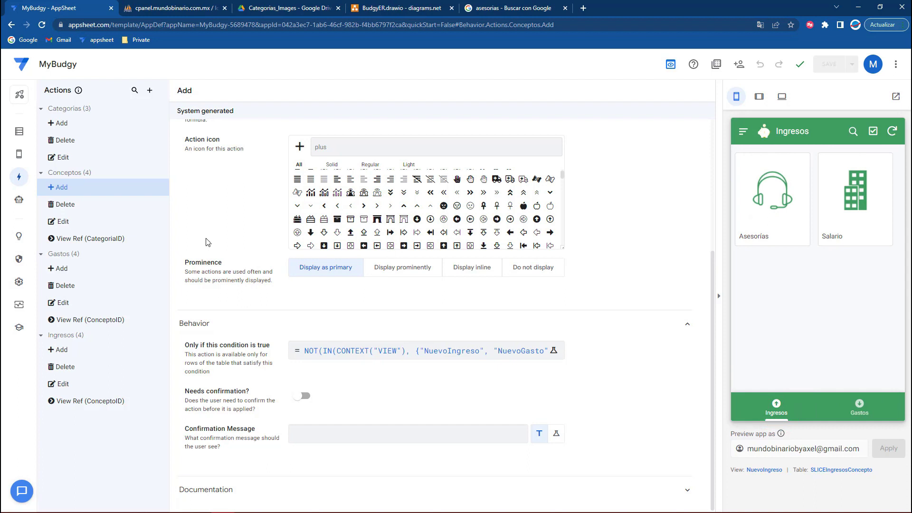
Step: Create a new action for the Conceptos table and name it ACTIONNuevoGasto
mouse_move(18, 152)
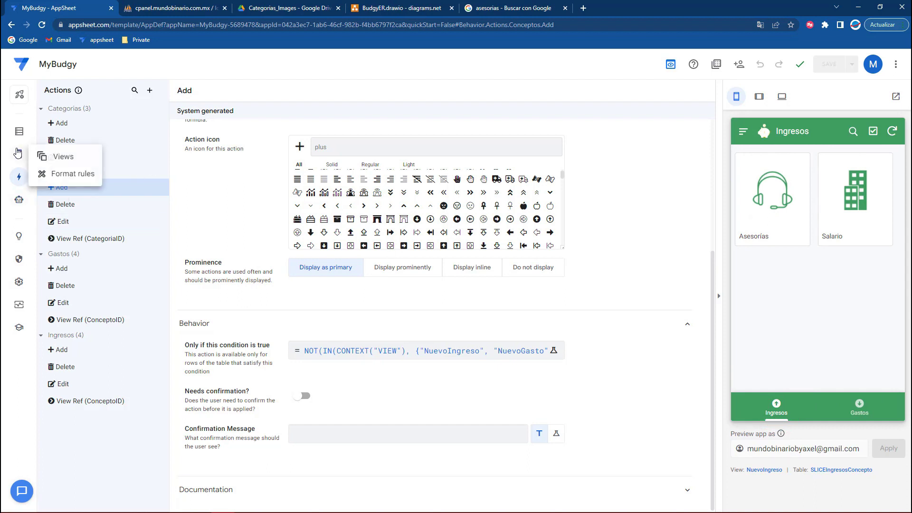
left_click(20, 183)
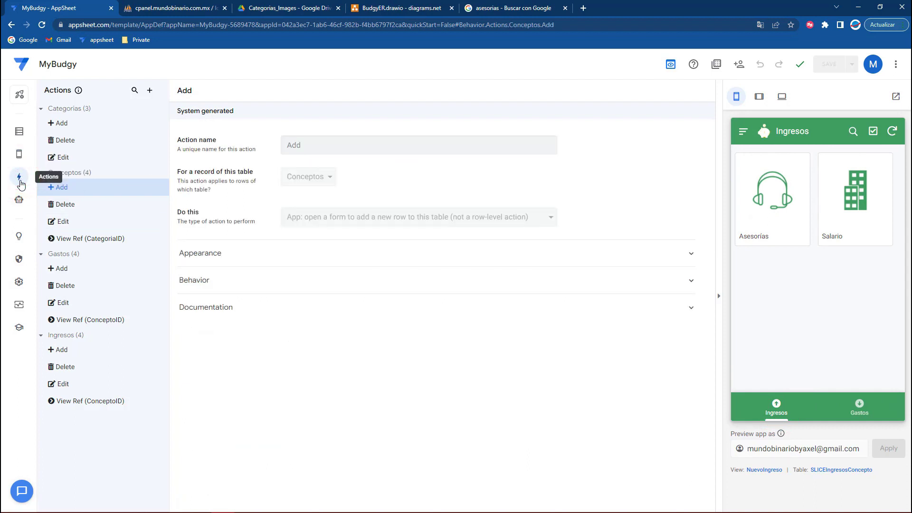
left_click(21, 182)
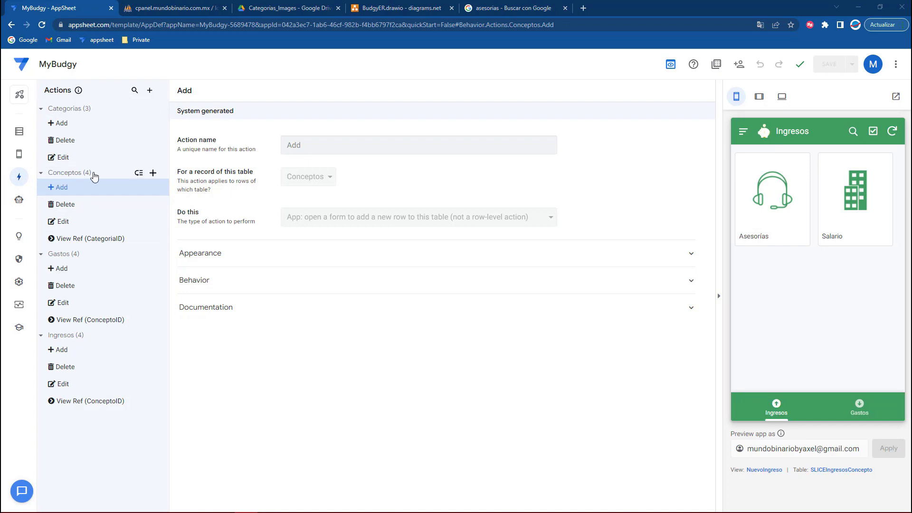
left_click(152, 174)
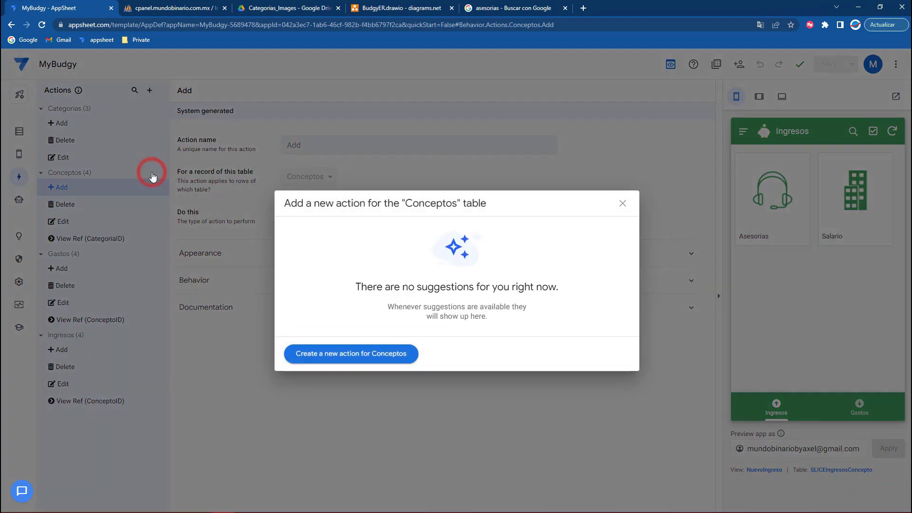
left_click(340, 358)
left_click(340, 147)
triple_click(340, 147)
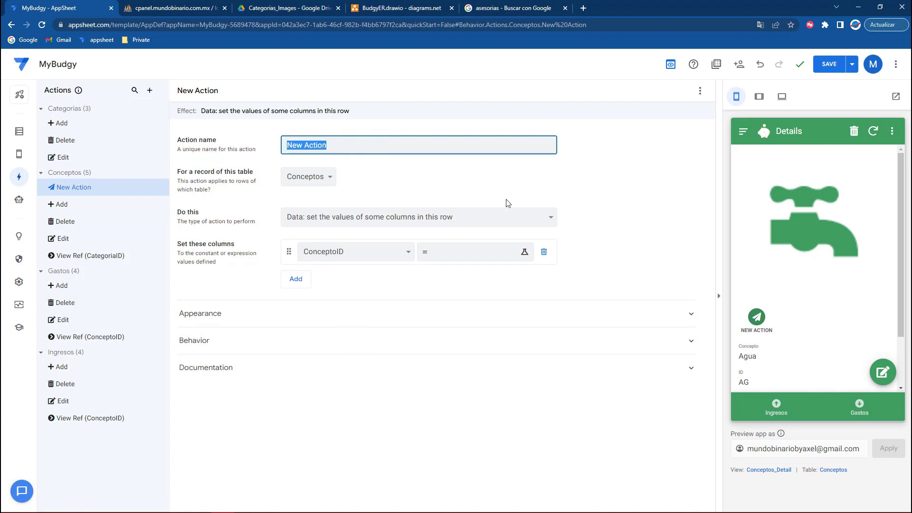
type("ACTIONNuevoGasto")
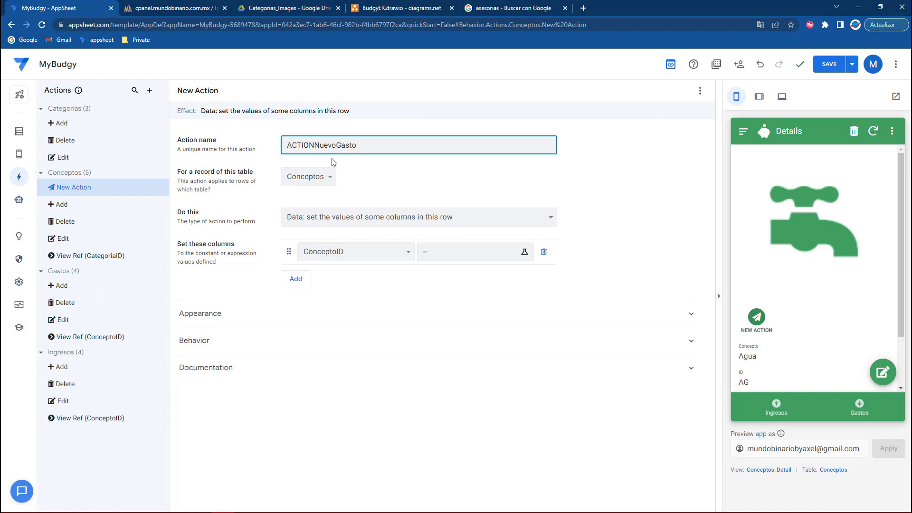
Step: Set what ACTIONNuevoGasto does on Conceptos records to "App: go to another view within this app"
left_click(299, 181)
left_click(300, 181)
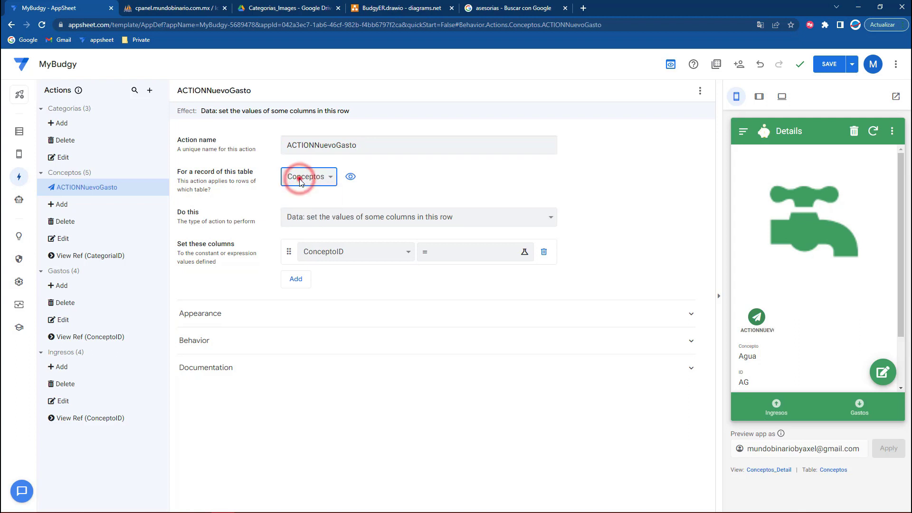
left_click(344, 218)
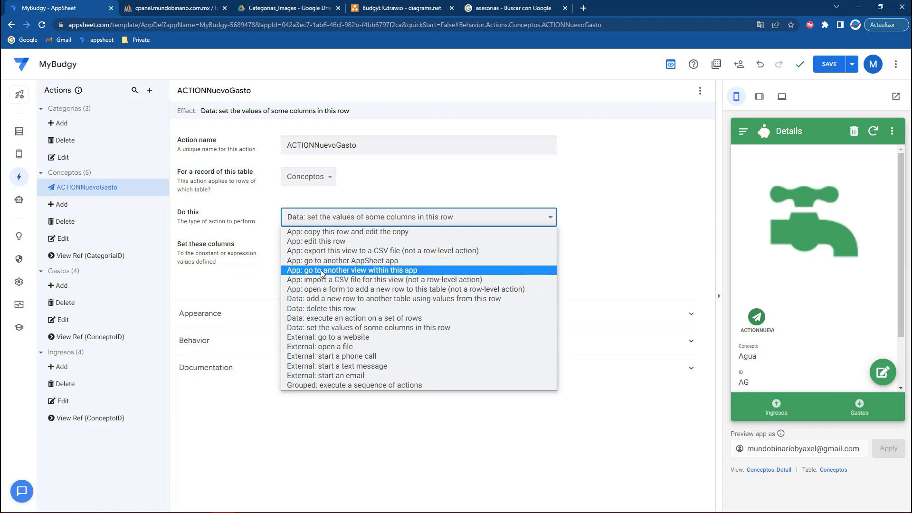
left_click(385, 272)
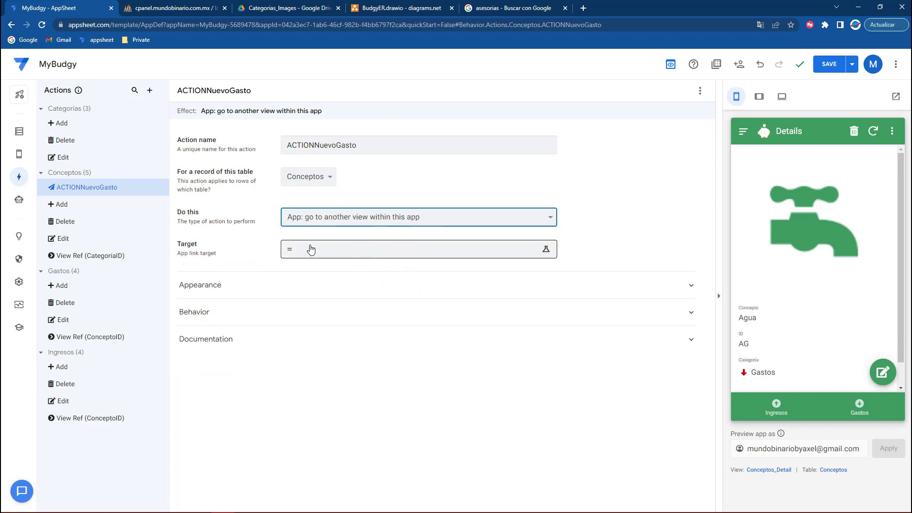
Step: Give the action the empty text "" as its placeholder navigation target and save the app
left_click(311, 249)
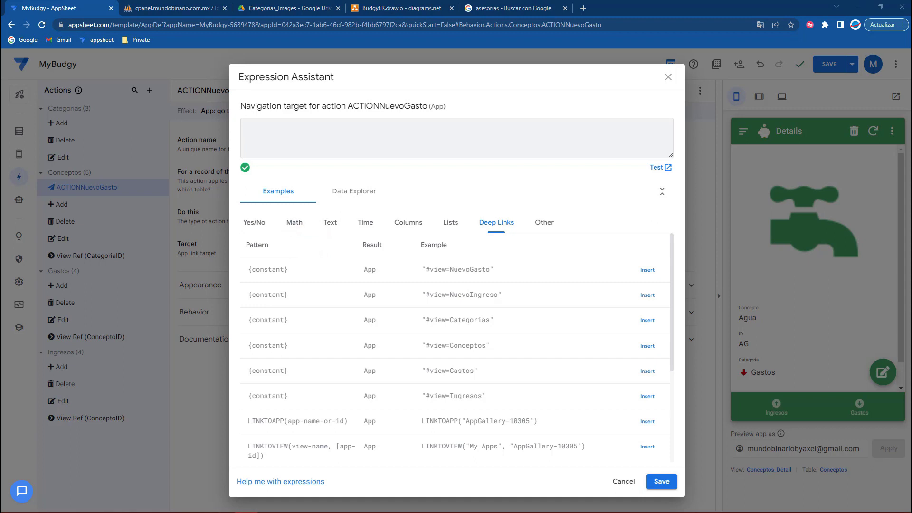
left_click(328, 134)
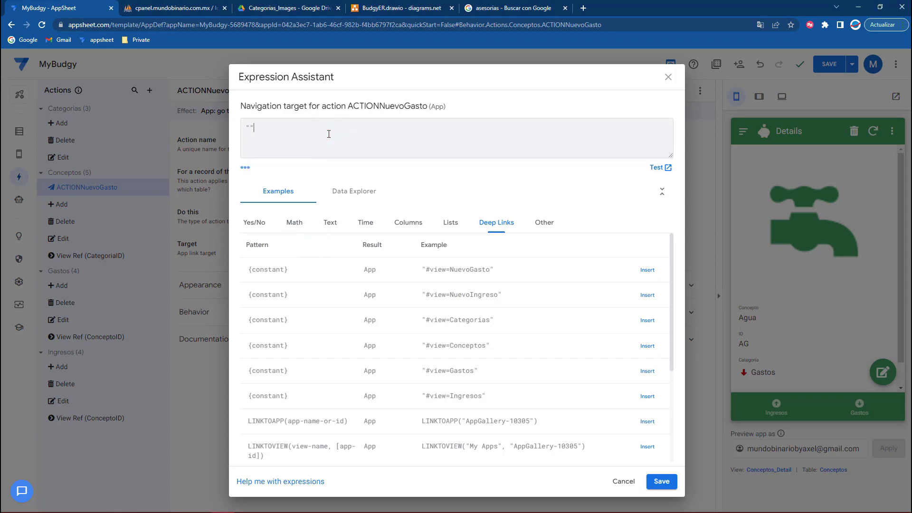
left_click(661, 481)
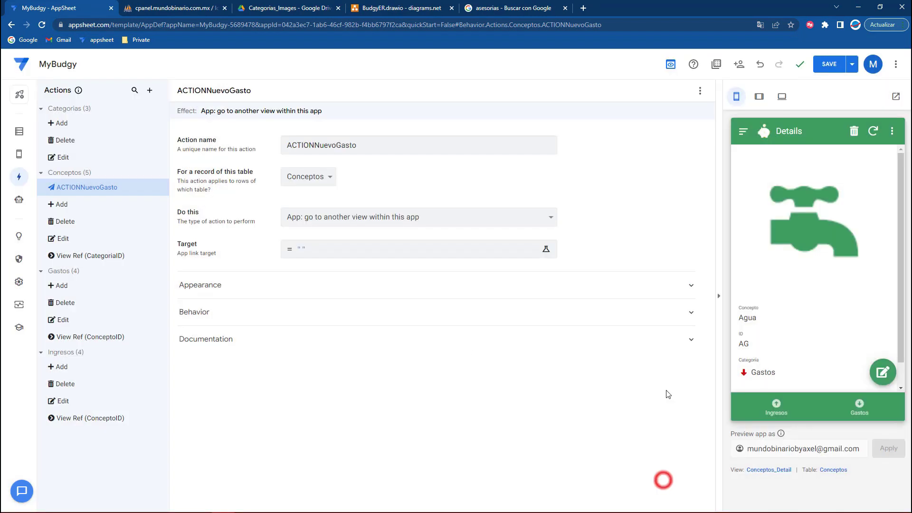
left_click(836, 65)
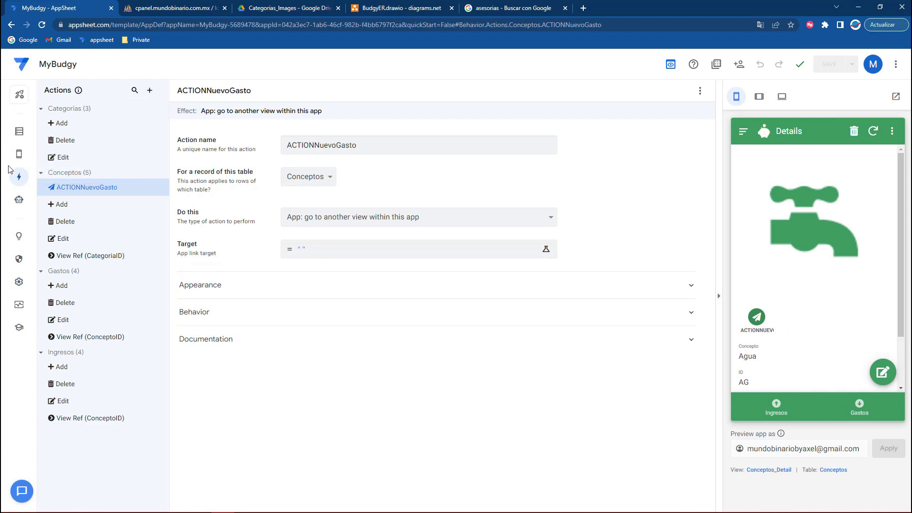
Step: Examine the settings of the Conceptos view and the system-generated Gastos_Form view, including its column order
mouse_move(19, 156)
left_click(61, 163)
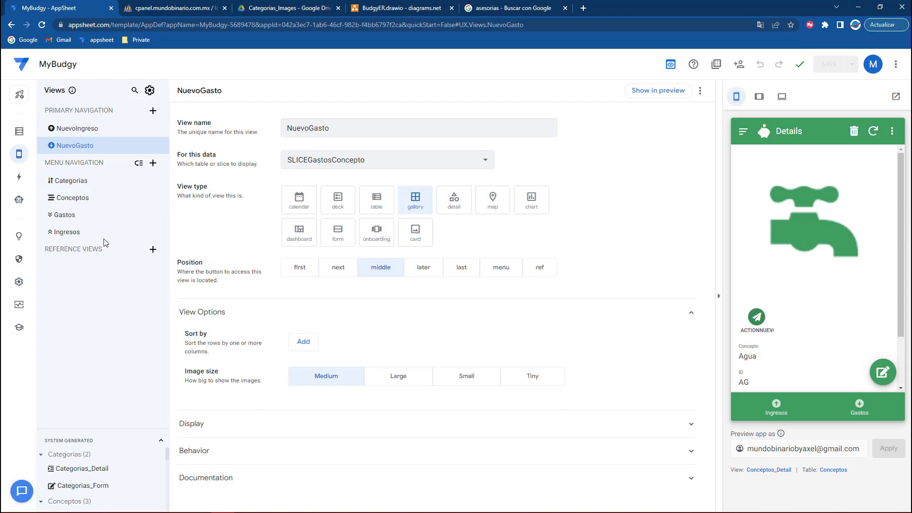
left_click(81, 197)
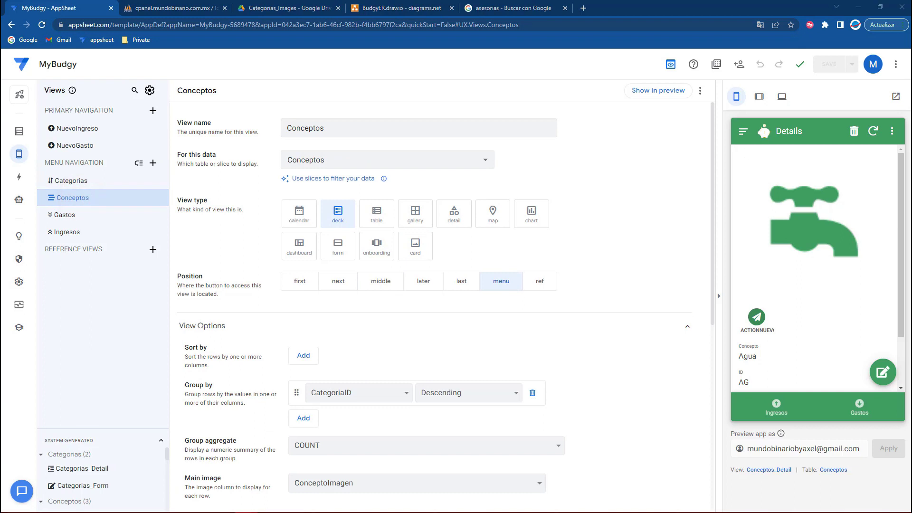
scroll(442, 304, "down", 7)
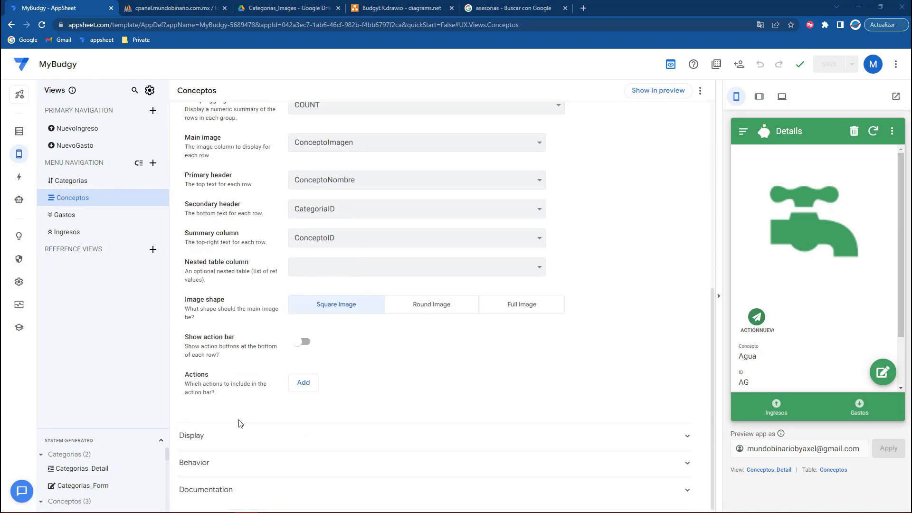
left_click(128, 423)
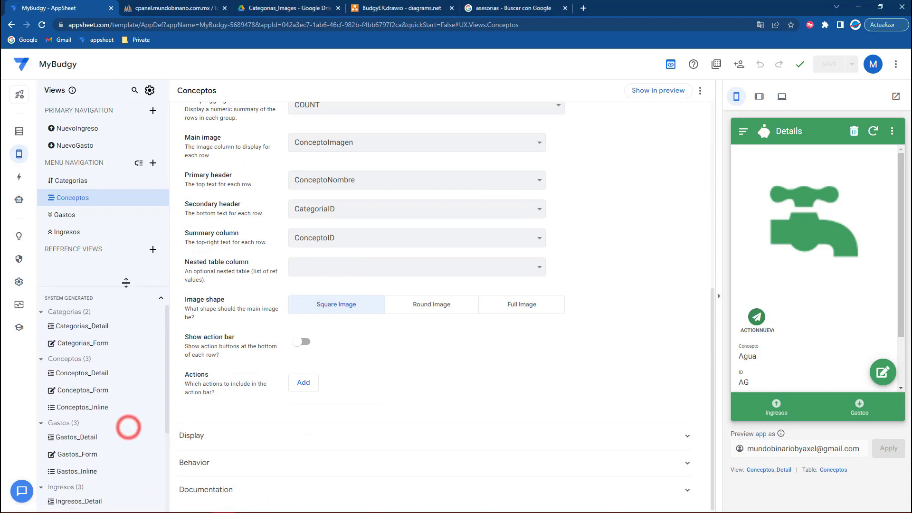
scroll(73, 399, "down", 2)
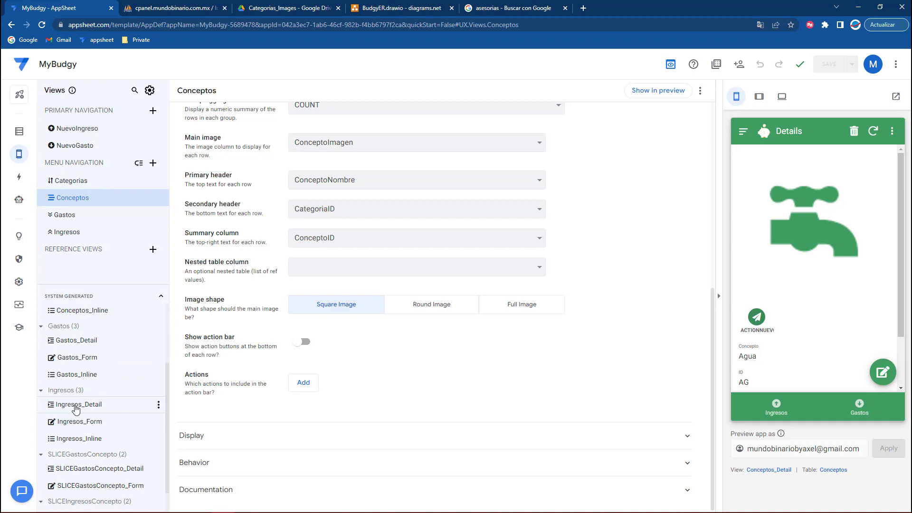
scroll(76, 408, "down", 1)
scroll(77, 389, "up", 1)
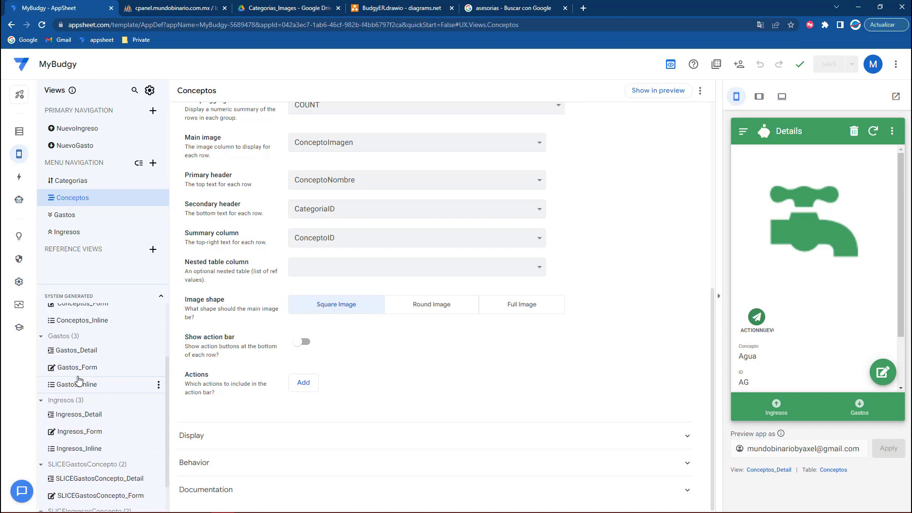
left_click(84, 380)
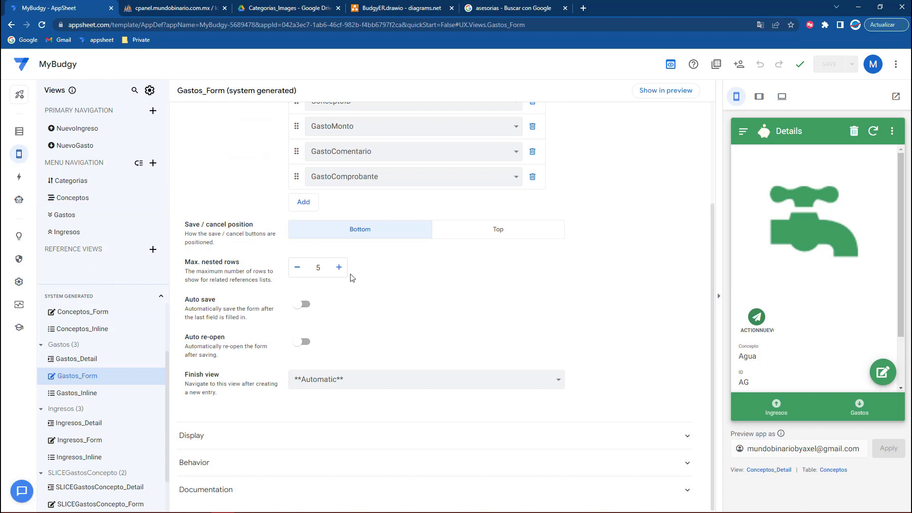
scroll(352, 278, "up", 3)
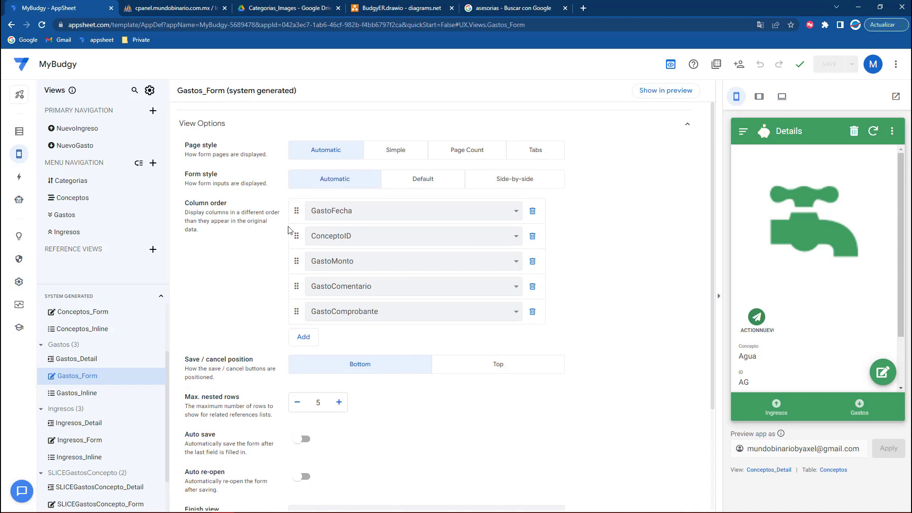
Step: Reopen the ACTIONNuevoGasto action and replace its navigation target with LINKTOFORM("Gast")
left_click(19, 174)
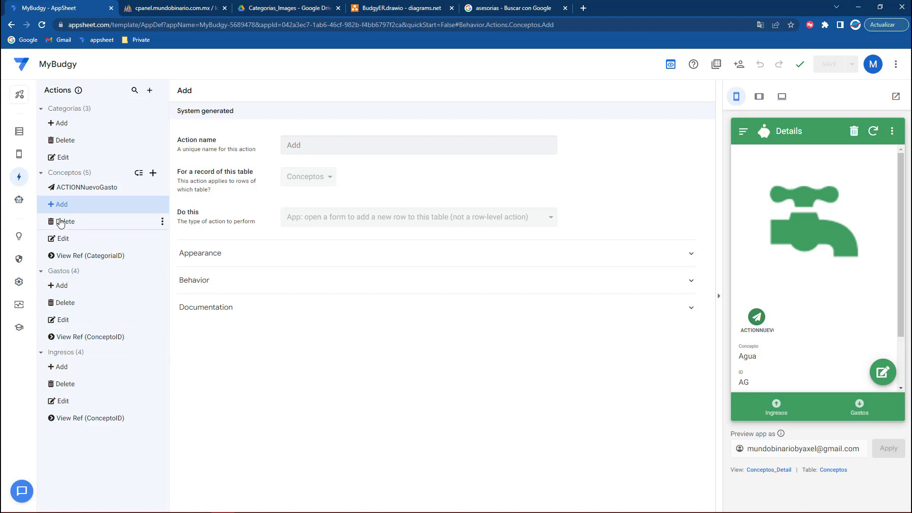
left_click(79, 194)
left_click(315, 252)
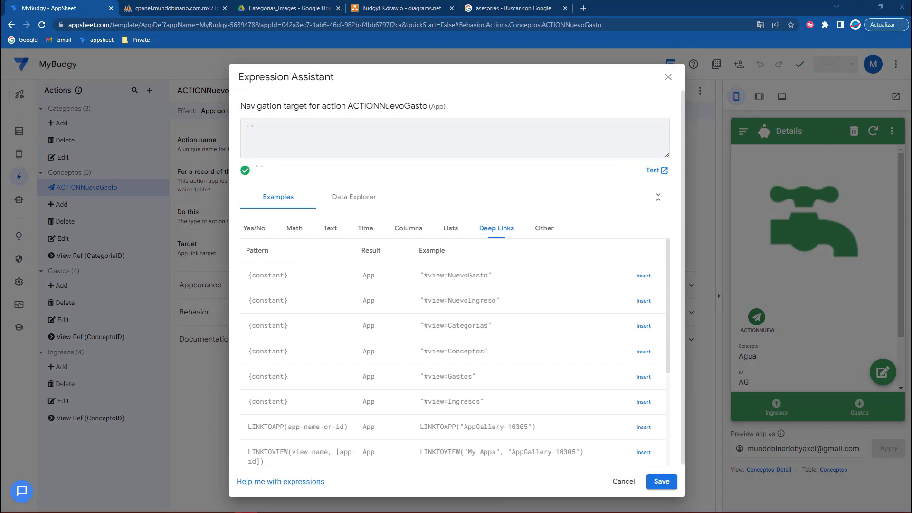
key("ctrl+a")
type("LINJ")
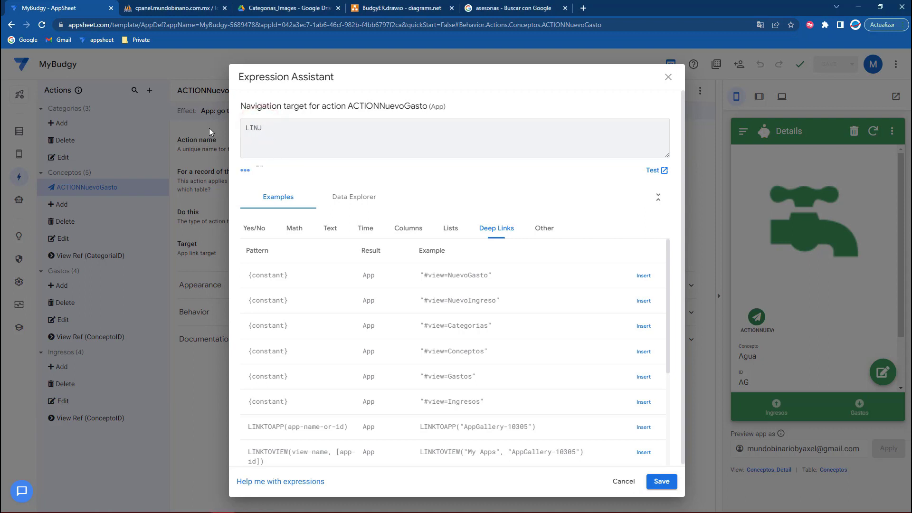
key("BackSpace")
type("KTOFORM()")
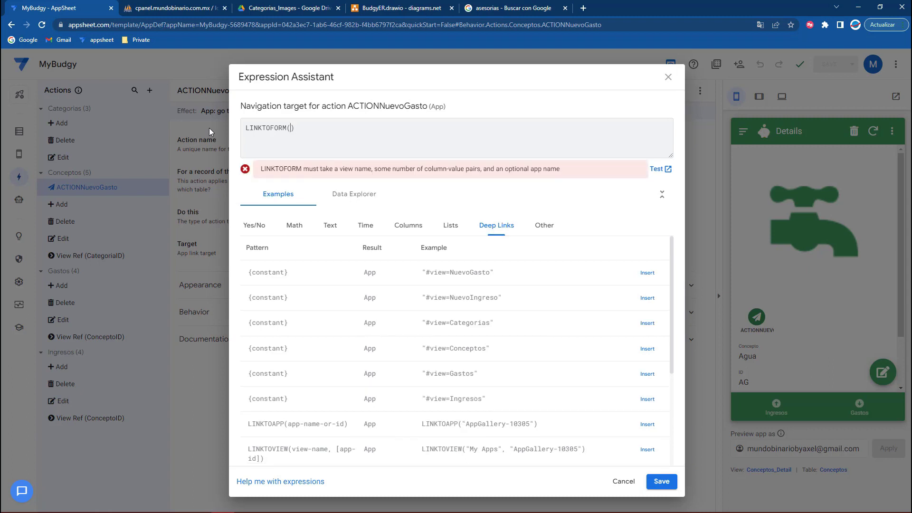
type("\"\"")
type("Gast\"")
left_click(662, 481)
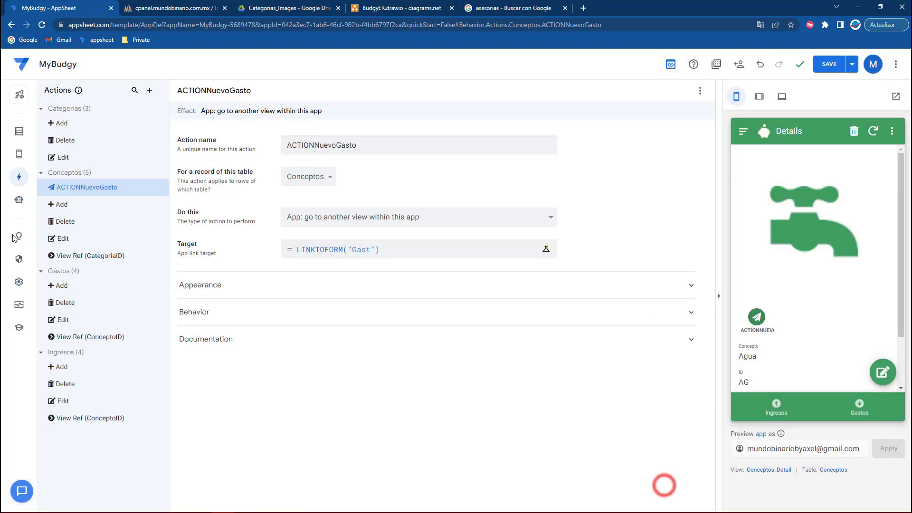
Step: Copy the name of the system-generated Gastos_Form view from its settings
left_click(19, 153)
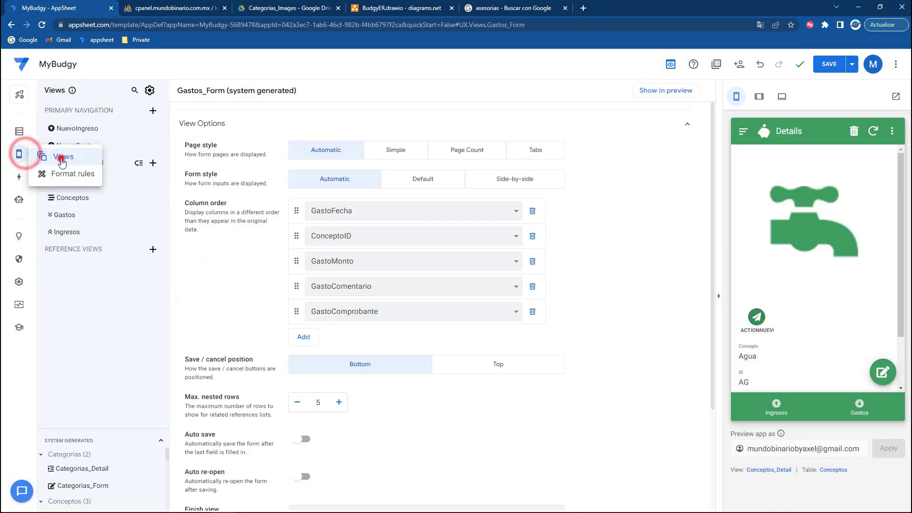
left_click(119, 426)
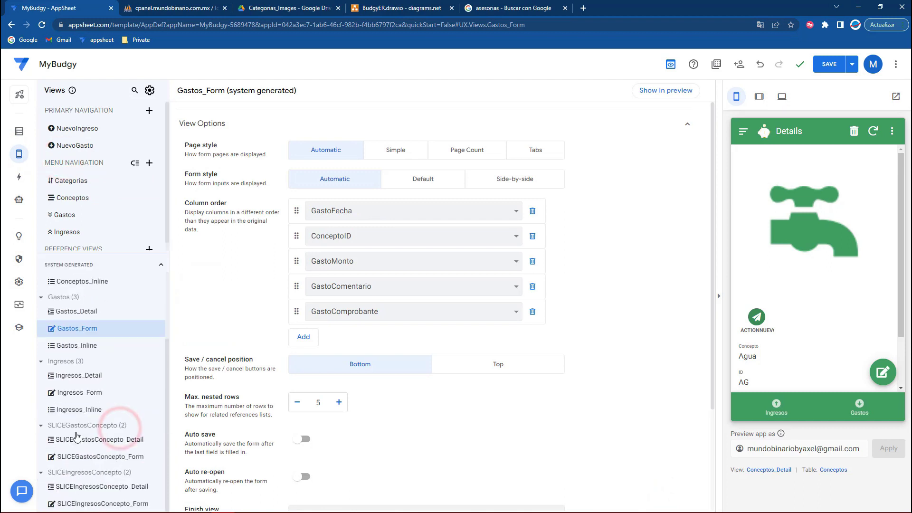
left_click(81, 393)
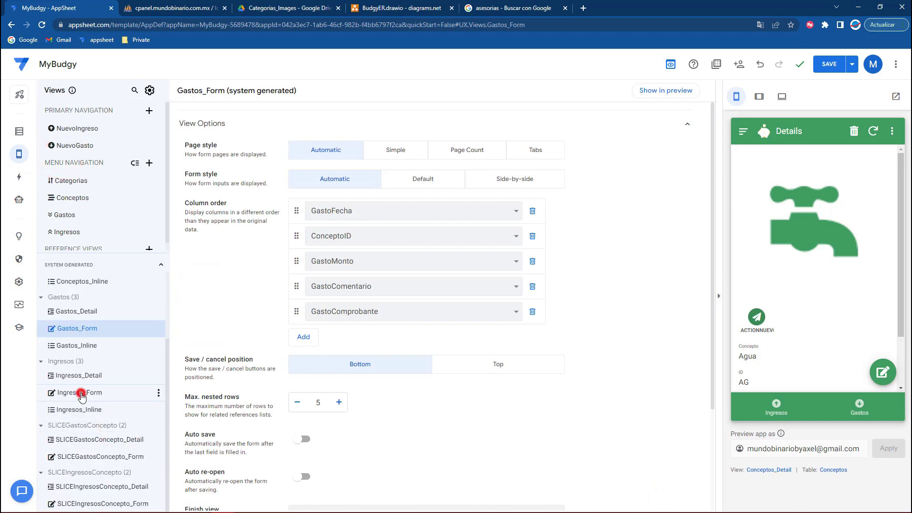
left_click(82, 328)
double_click(225, 90)
right_click(185, 89)
left_click(196, 100)
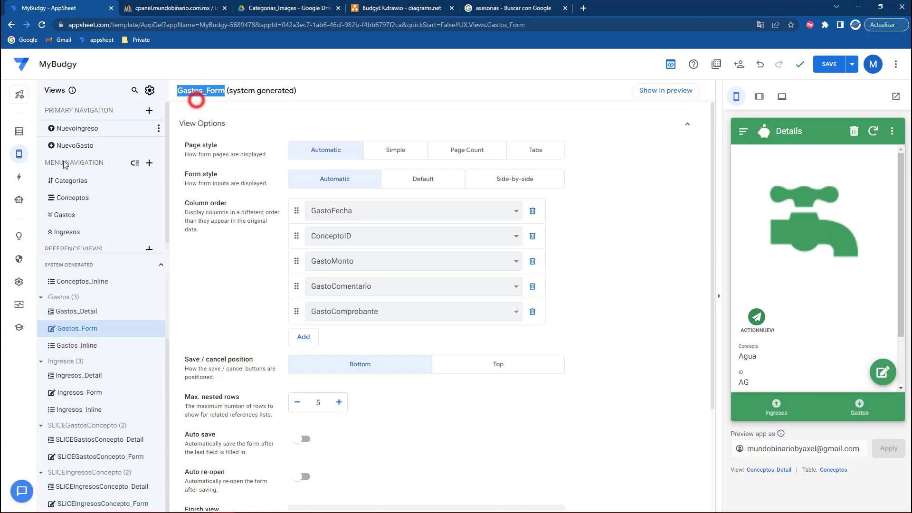
Step: Replace the view name in ACTIONNuevoGasto's LINKTOFORM navigation target with the copied name Gastos_Form
left_click(19, 200)
left_click(19, 176)
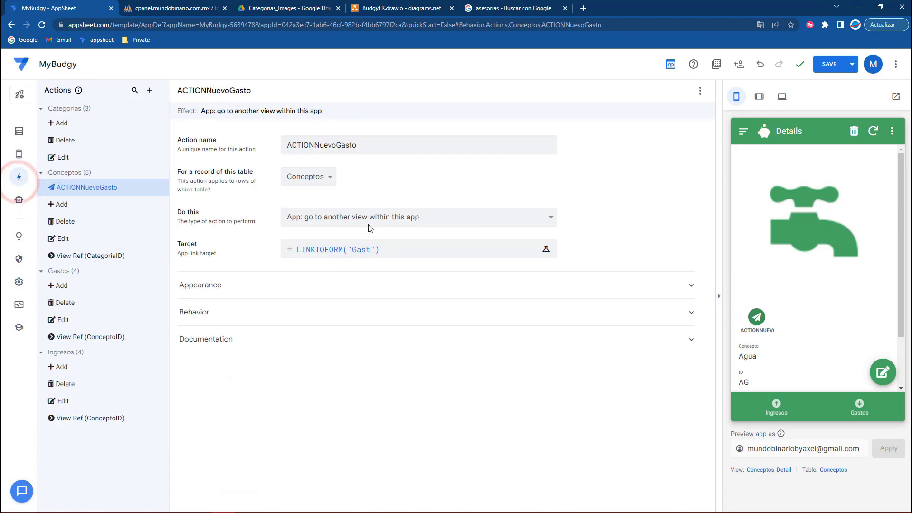
left_click(338, 249)
double_click(300, 128)
key("ctrl+v")
Step: Extend the LINKTOFORM expression after "Gastos_Form" with the arguments "GastoFecha", TODAY(), "ConceptoID"
left_click(344, 125)
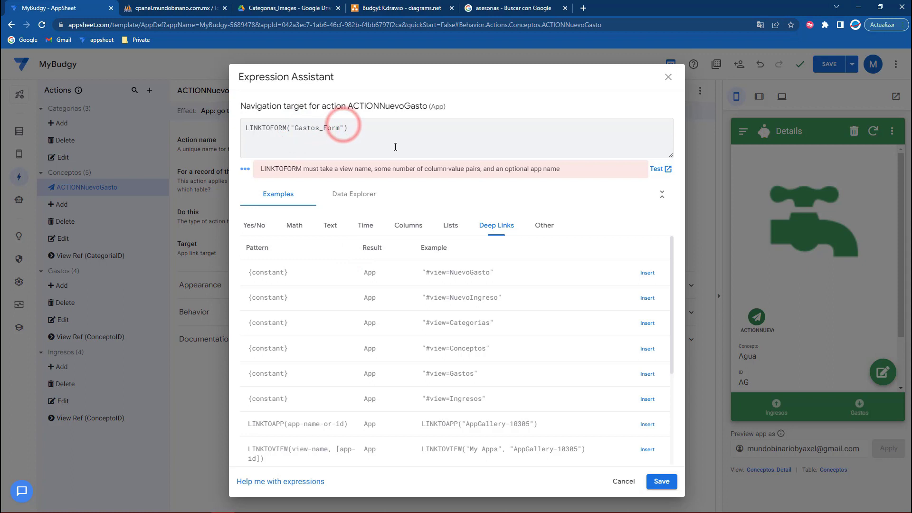
type(",")
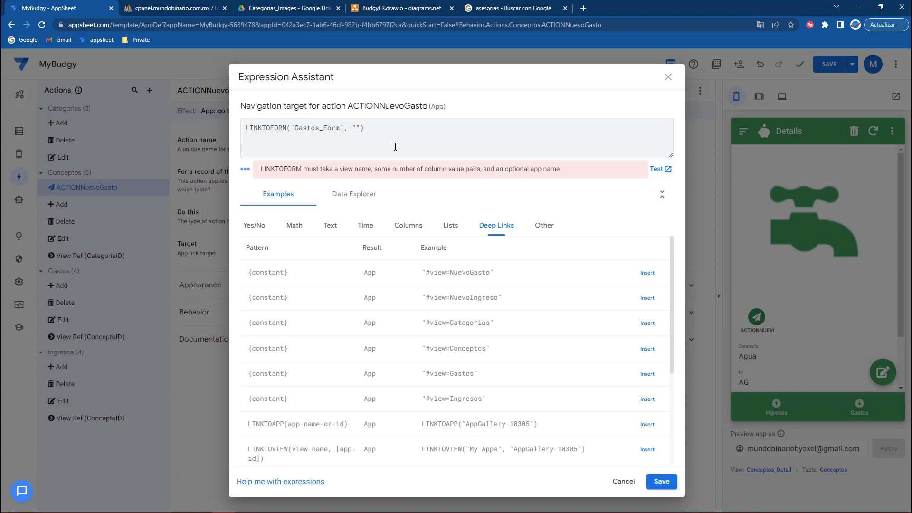
type("GastoFecha")
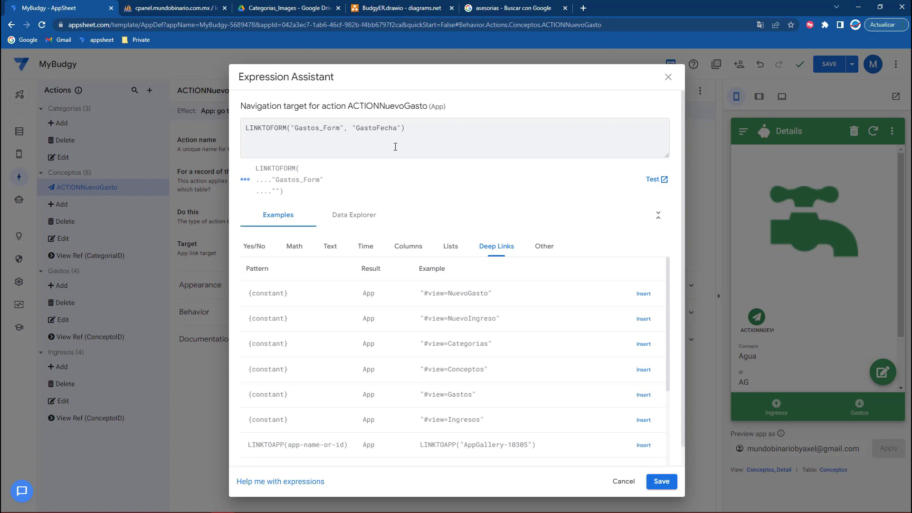
type("ODAY(")
left_click_drag(417, 129, 437, 128)
left_click(443, 129)
type(", \"ConceptoID\",")
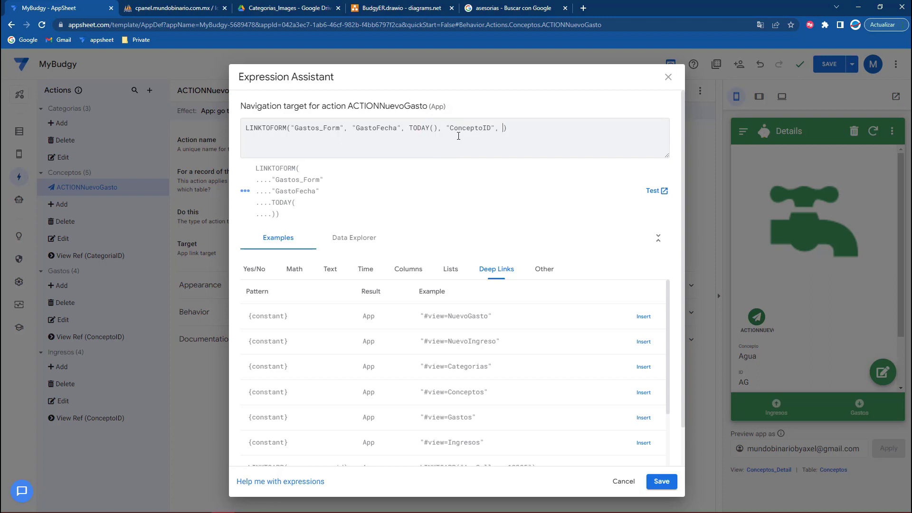
Step: Add [_THISROW].[ConceptoID] as the value for "ConceptoID" in the expression, then save the expression and the app
type("[")
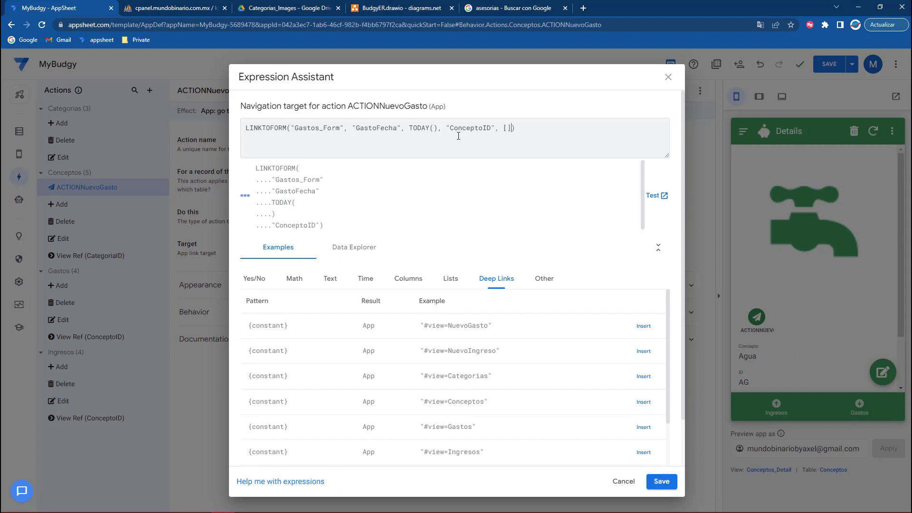
type("_TGH")
type(".[Co")
type("ncet")
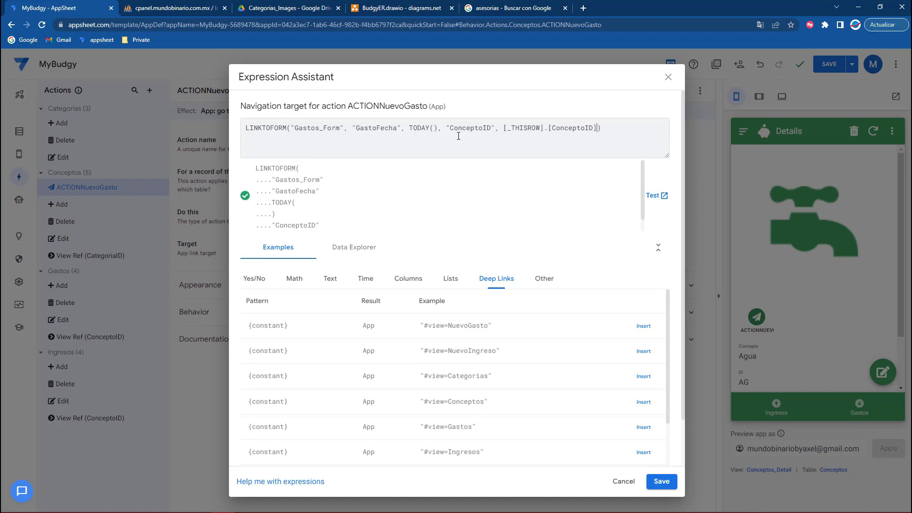
left_click(668, 482)
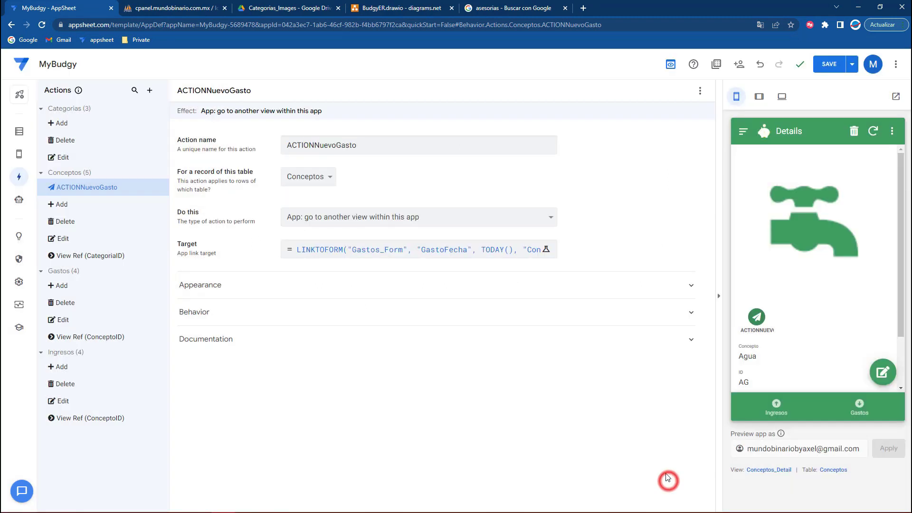
left_click(832, 71)
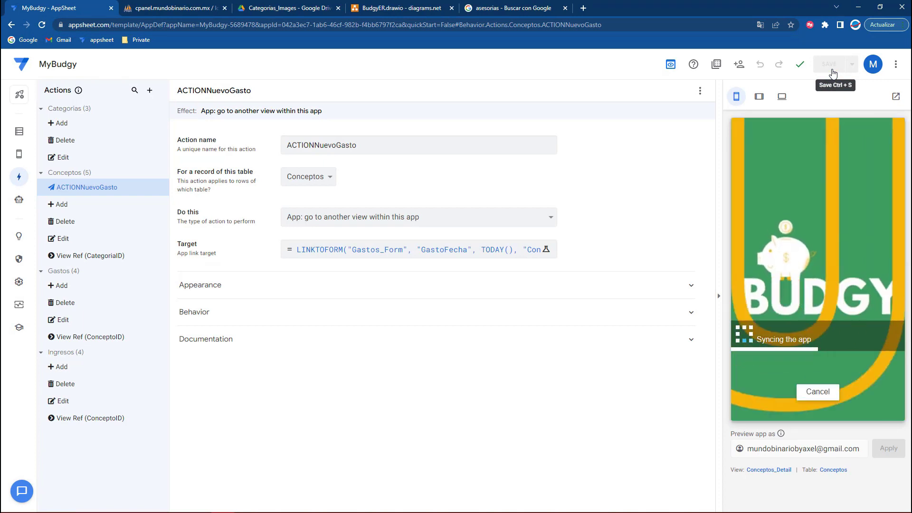
Step: Set the Row Selected event action of the NuevoGasto view to ACTIONNuevoGasto and save the app
left_click(19, 154)
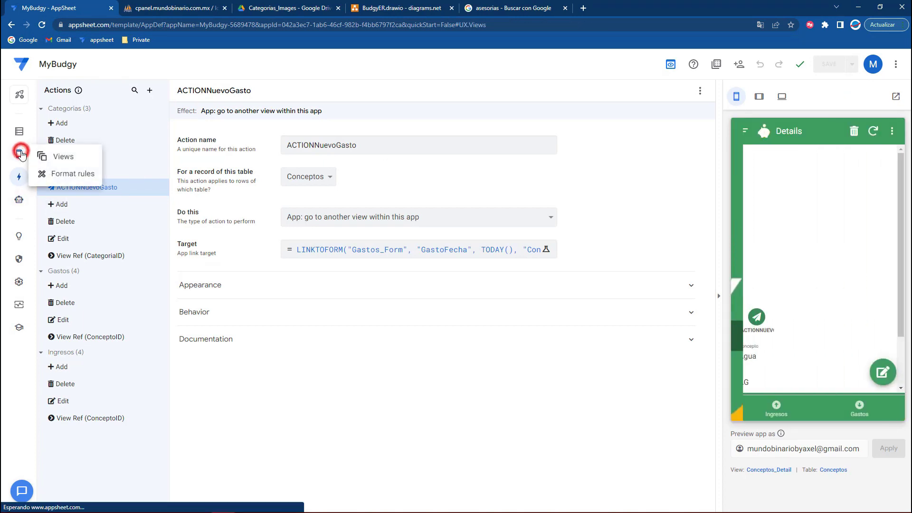
left_click(51, 156)
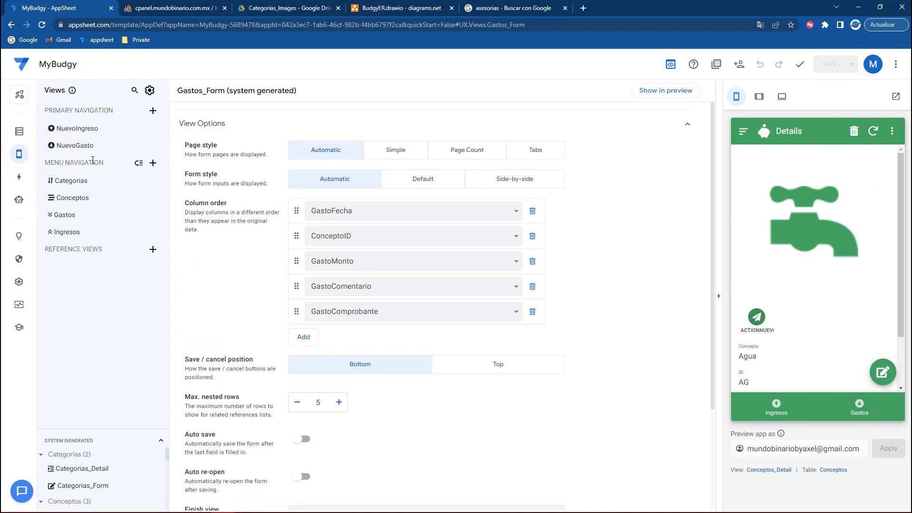
left_click(76, 199)
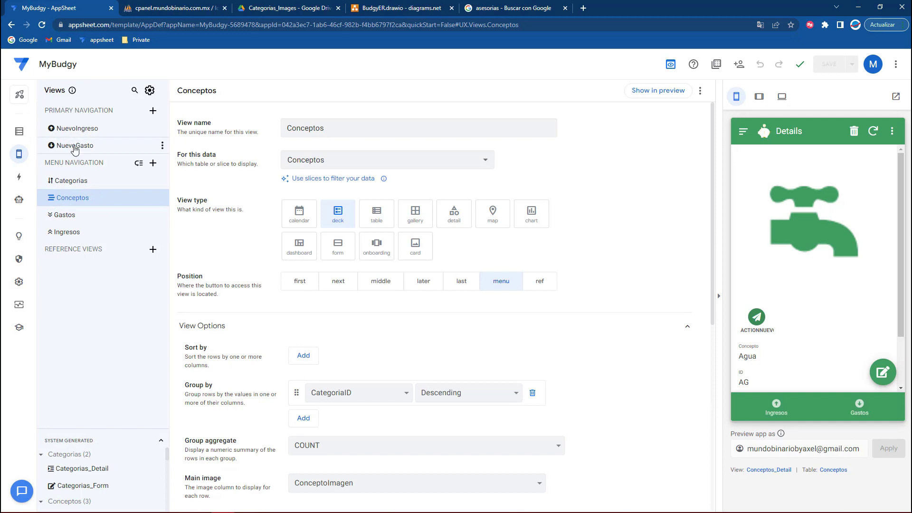
left_click(73, 127)
left_click(74, 145)
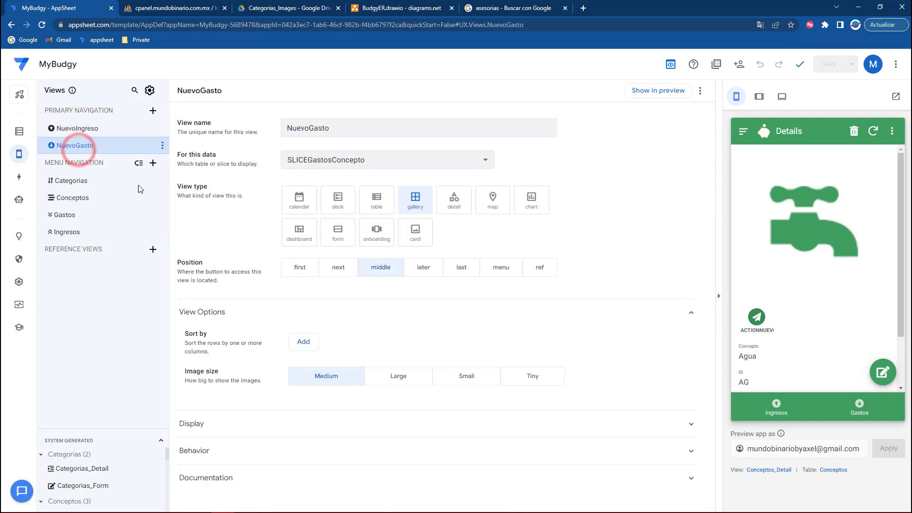
left_click(209, 452)
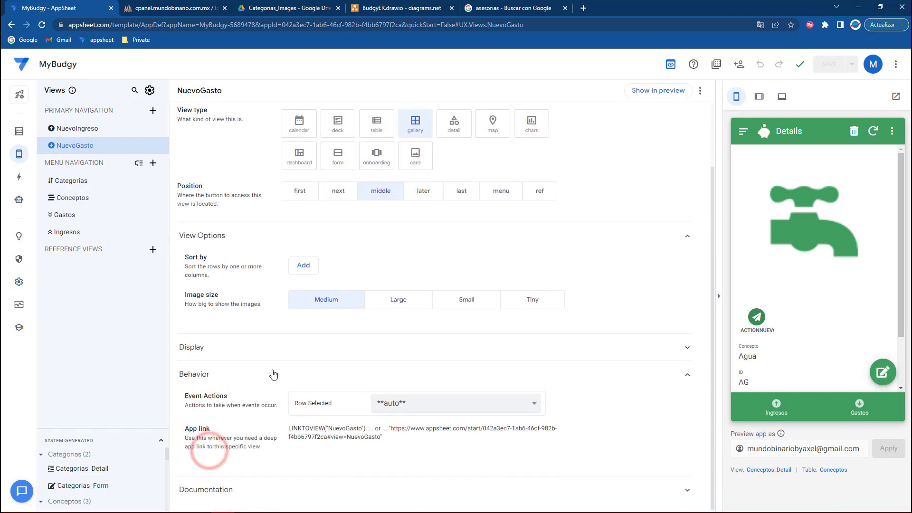
left_click(204, 347)
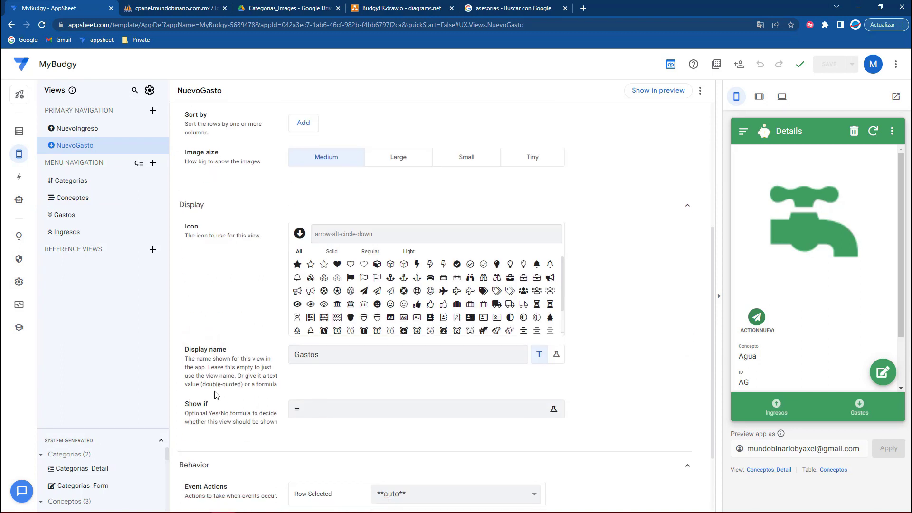
left_click(206, 206)
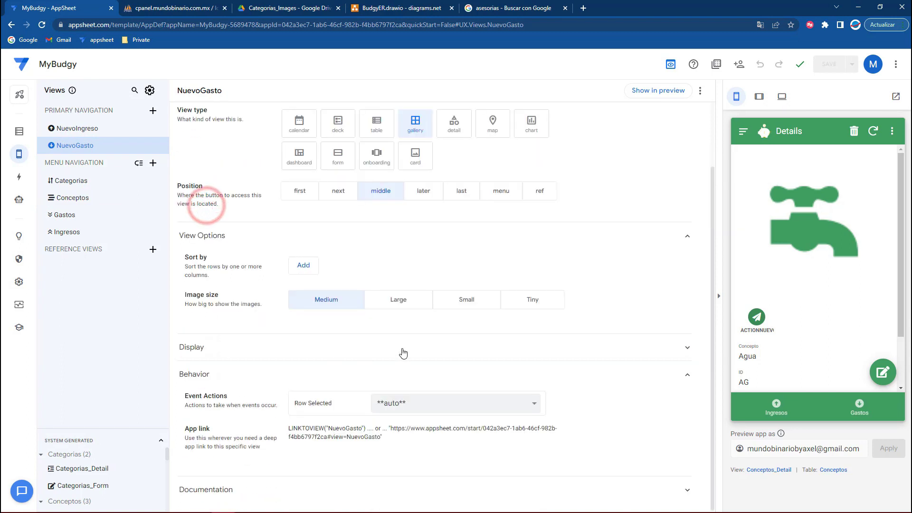
left_click_drag(196, 397, 224, 396)
left_click(418, 405)
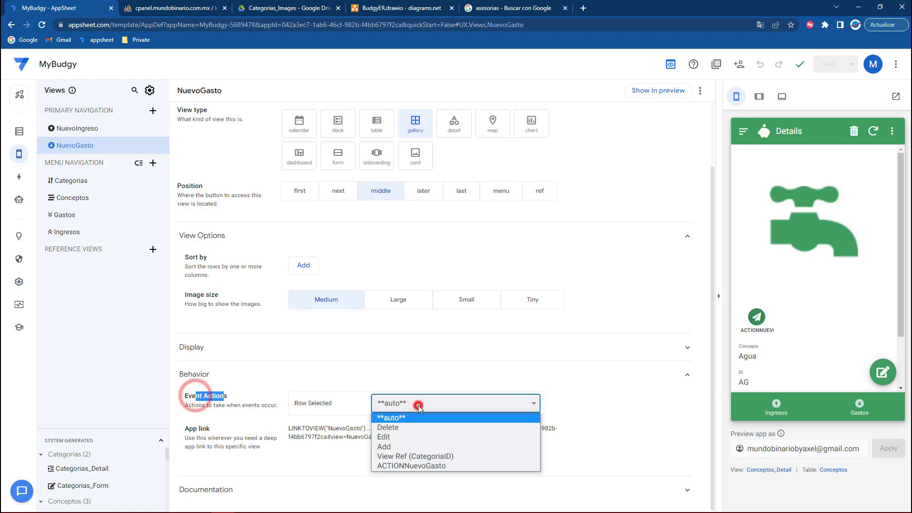
left_click(414, 466)
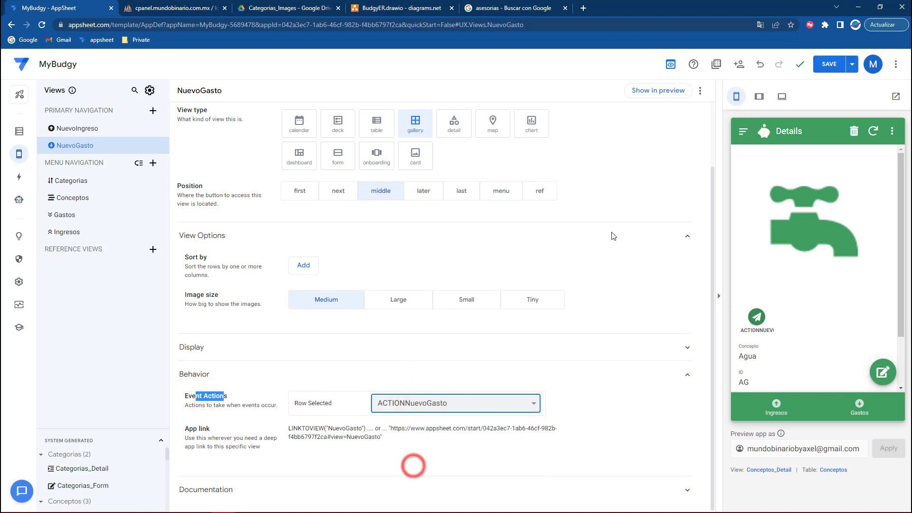
left_click(832, 65)
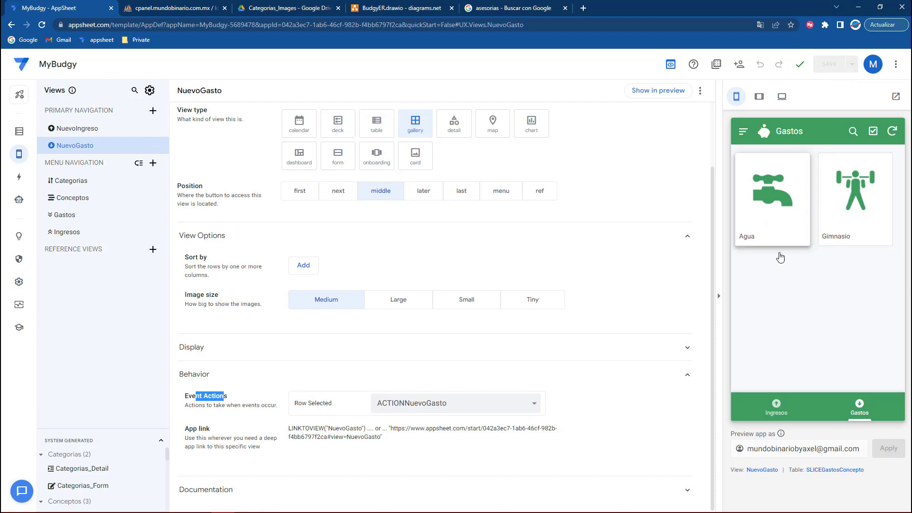
Step: Open the Gimnasio card from the Gastos preview, check the fields of its expense form, and cancel the form
left_click(851, 401)
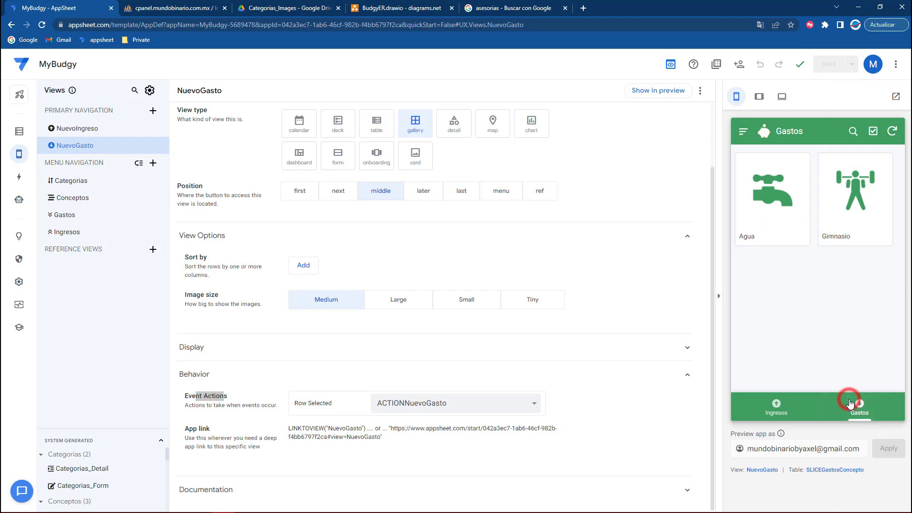
left_click(834, 209)
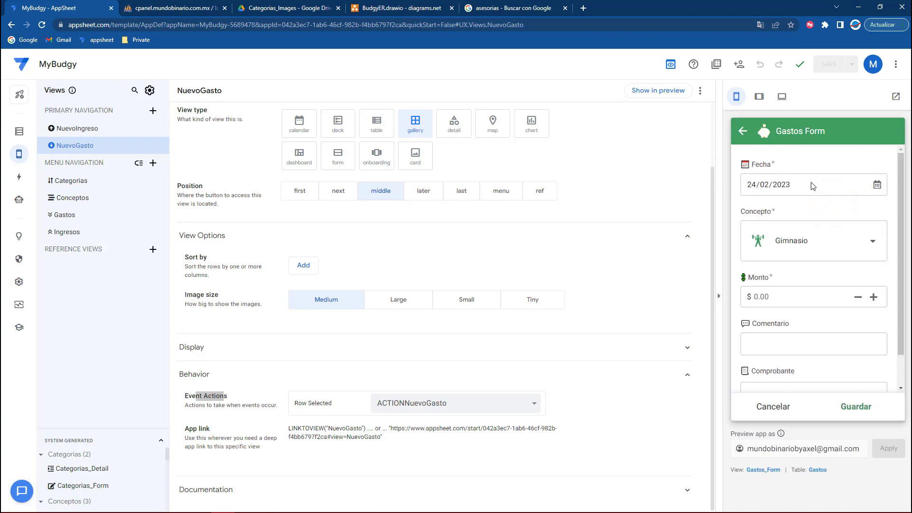
scroll(798, 216, "down", 2)
scroll(795, 221, "up", 2)
scroll(798, 238, "down", 2)
scroll(803, 266, "up", 2)
left_click(787, 289)
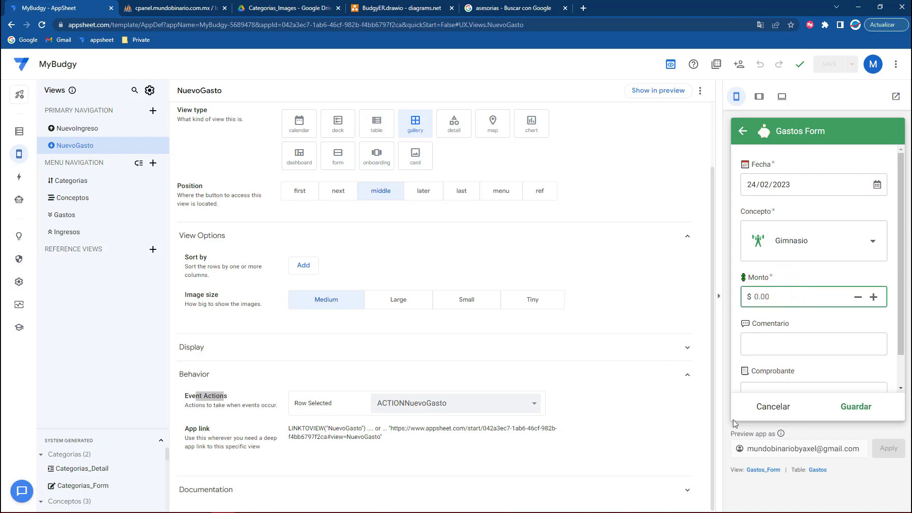
left_click(774, 407)
left_click(864, 257)
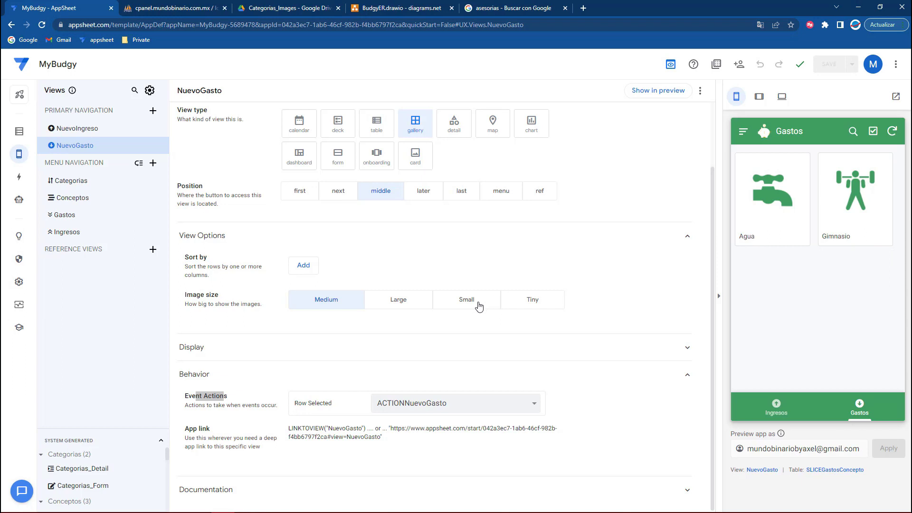
Step: Reopen the Gimnasio expense form in the preview, review it down to Comprobante, and cancel the entry
left_click(836, 196)
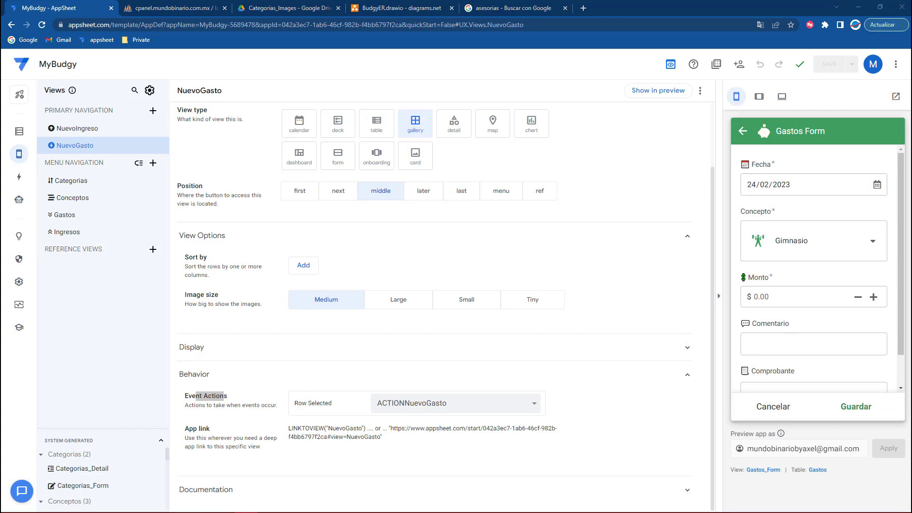
scroll(800, 295, "down", 1)
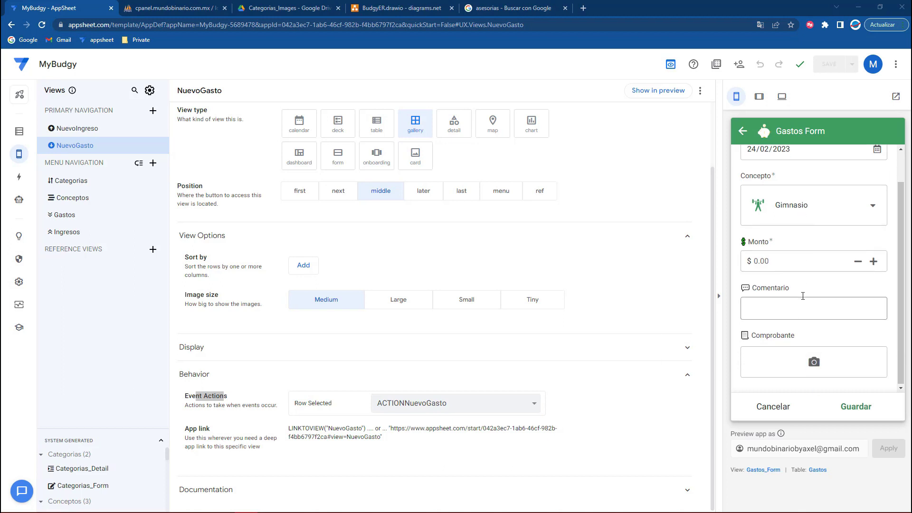
left_click(779, 405)
left_click(864, 257)
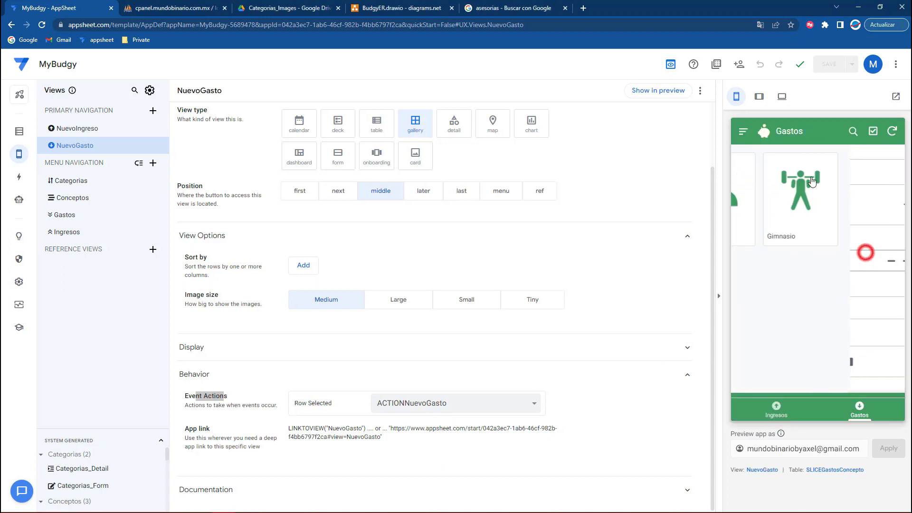
Step: Open the Mis gastos list in the app preview and look over its form for adding an expense
left_click(747, 130)
left_click(778, 222)
left_click(887, 371)
scroll(803, 245, "down", 1)
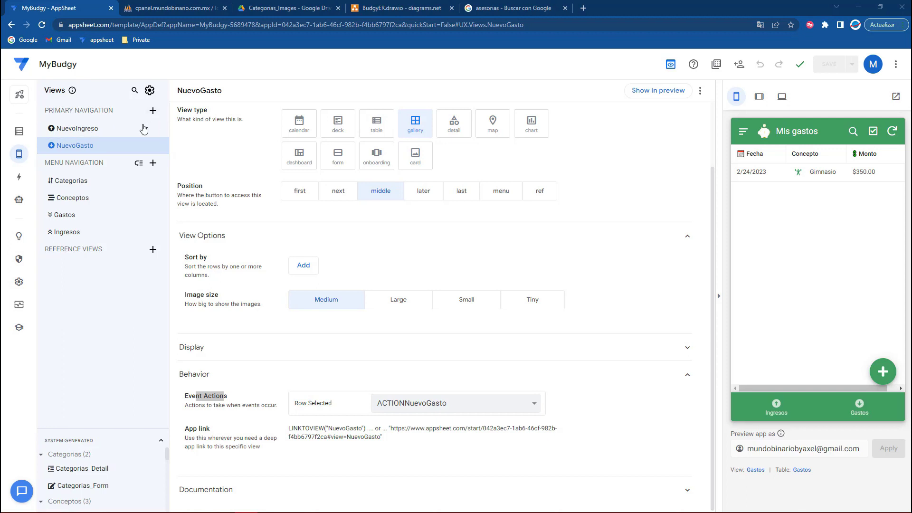
Step: Create a new view in the primary navigation from scratch and set its view type to form
left_click(124, 197)
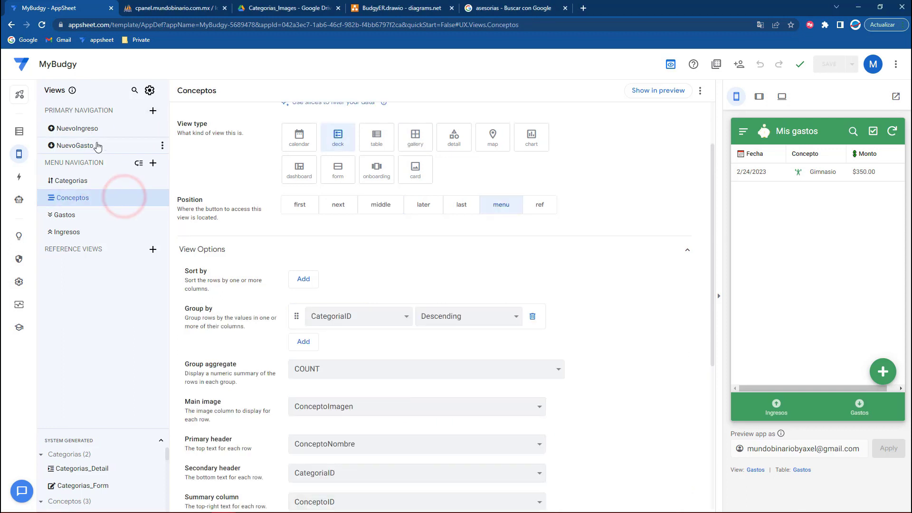
left_click(74, 233)
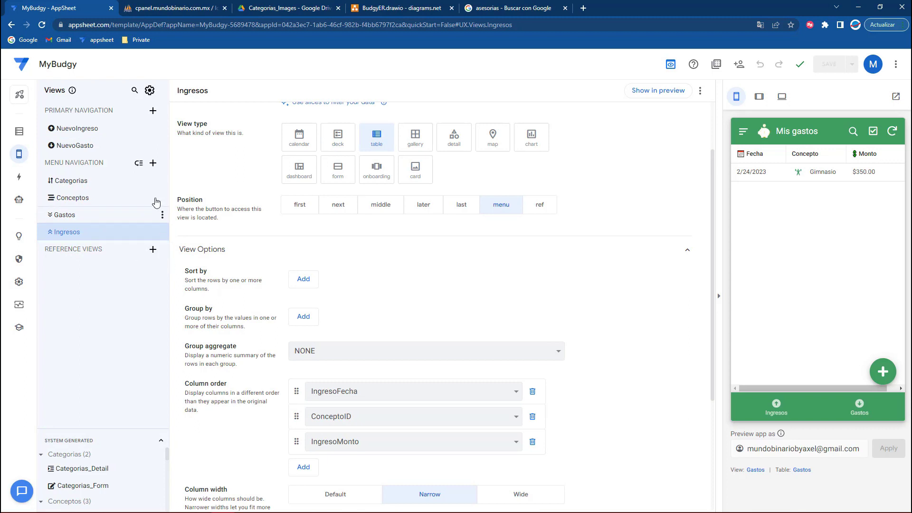
left_click(152, 111)
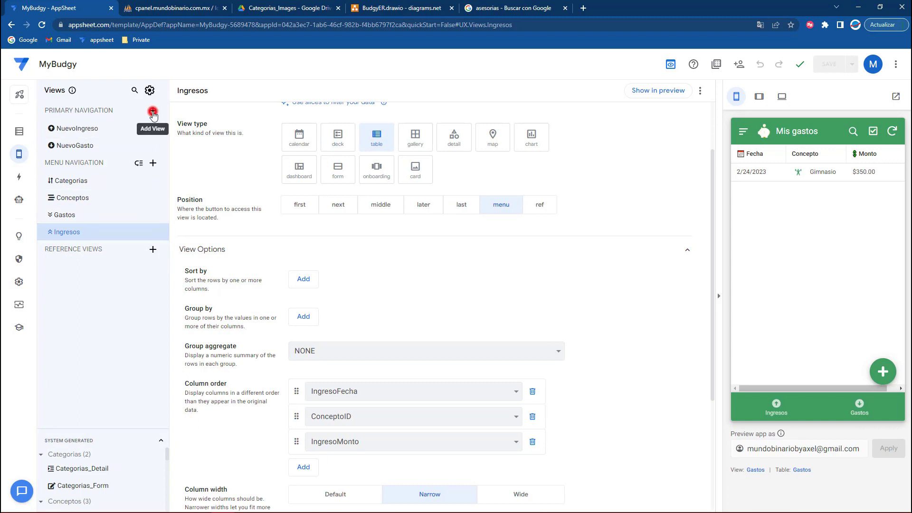
left_click(331, 354)
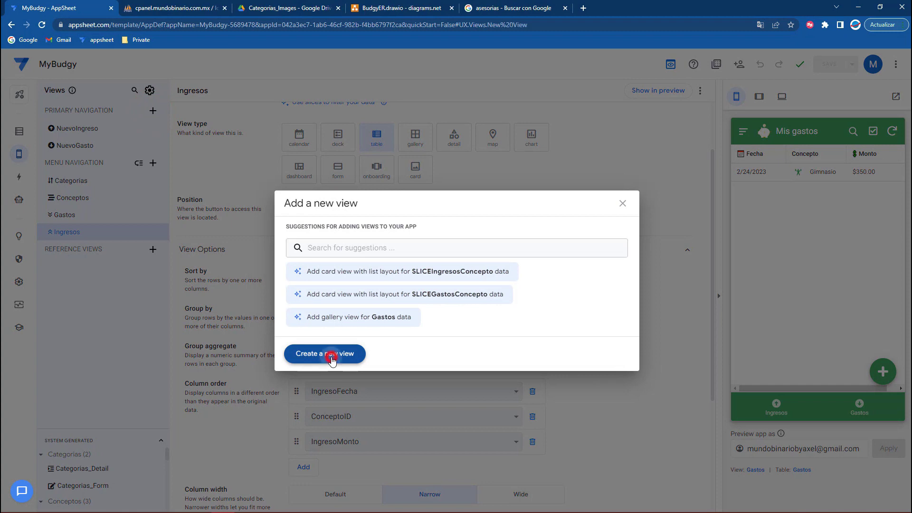
scroll(302, 324, "up", 1)
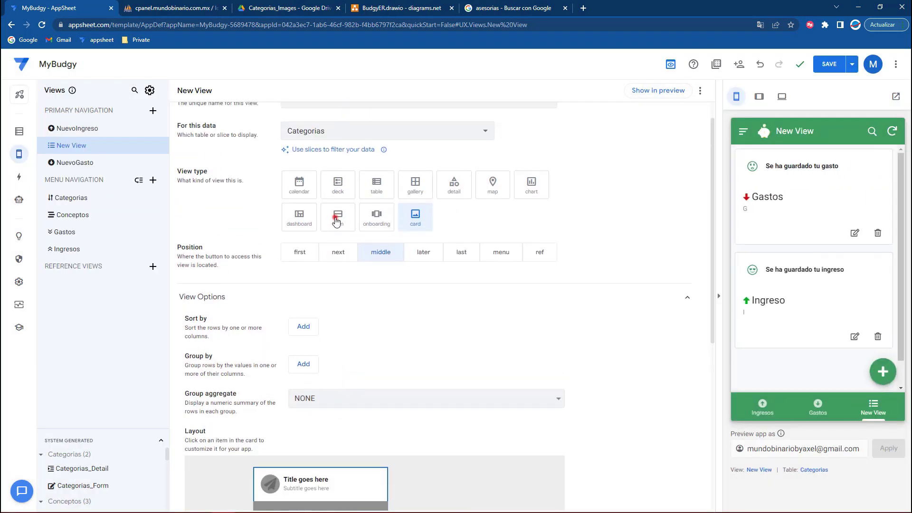
left_click(338, 216)
scroll(337, 237, "up", 1)
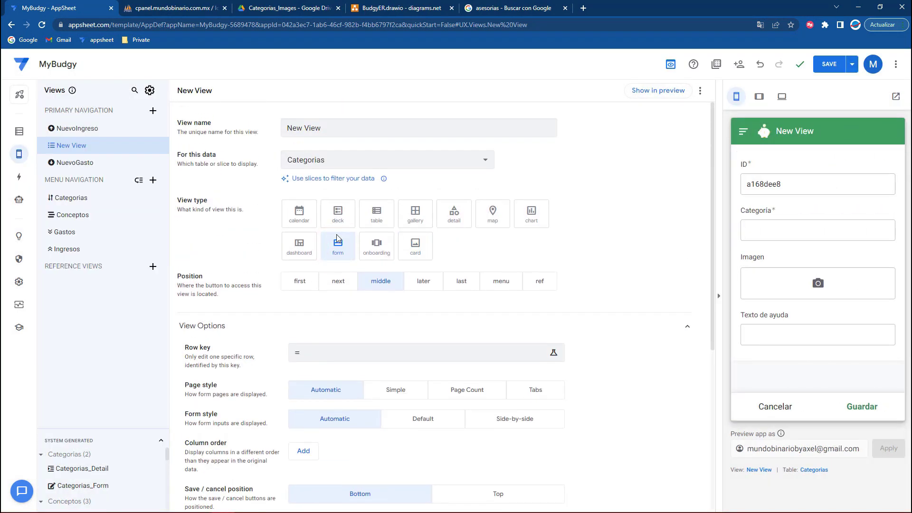
Step: Name the new form view FORMNuevoGasto and base it on the Gastos table
left_click(350, 123)
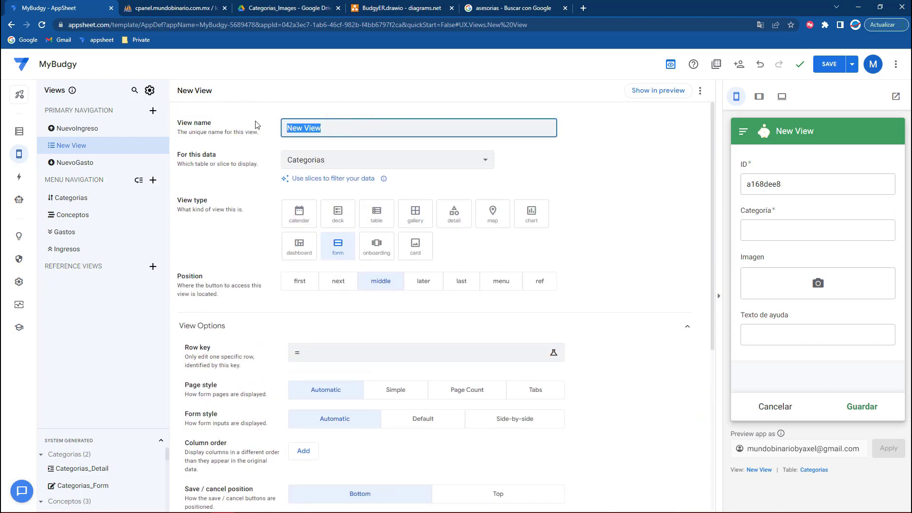
type("FORMNuevoGasto")
left_click(334, 161)
left_click(316, 255)
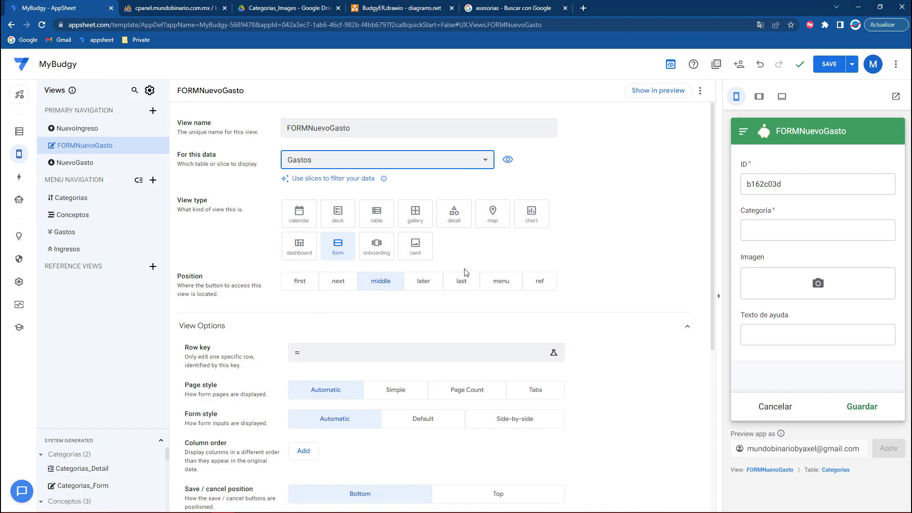
Step: Set the position of FORMNuevoGasto to ref after trying the menu position in the app preview
left_click(539, 283)
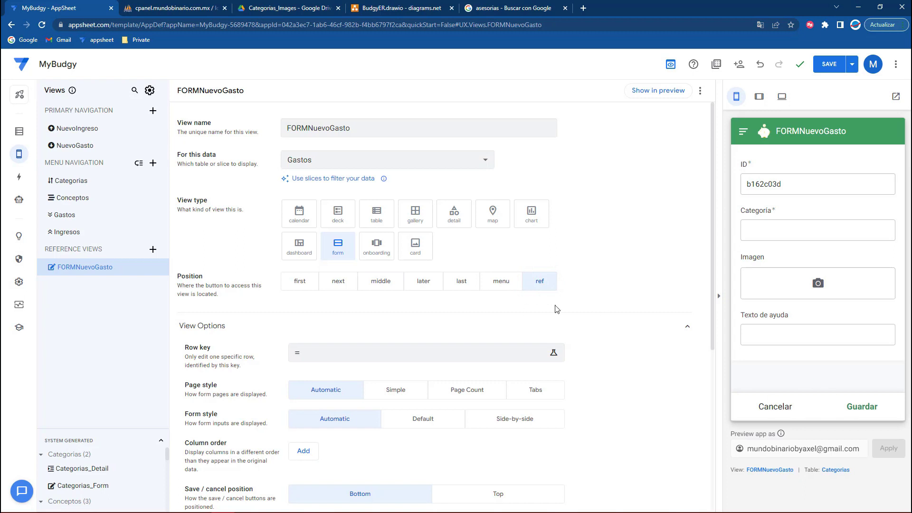
left_click(494, 282)
left_click(744, 131)
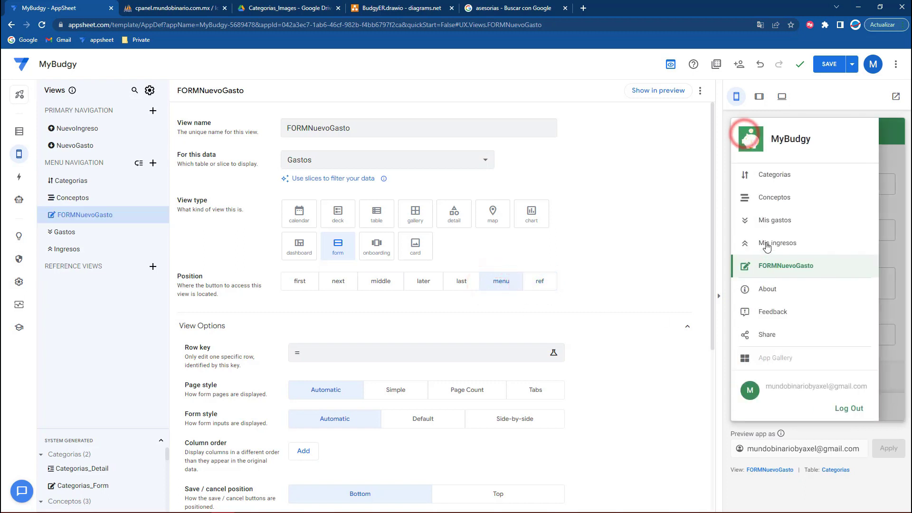
left_click(533, 283)
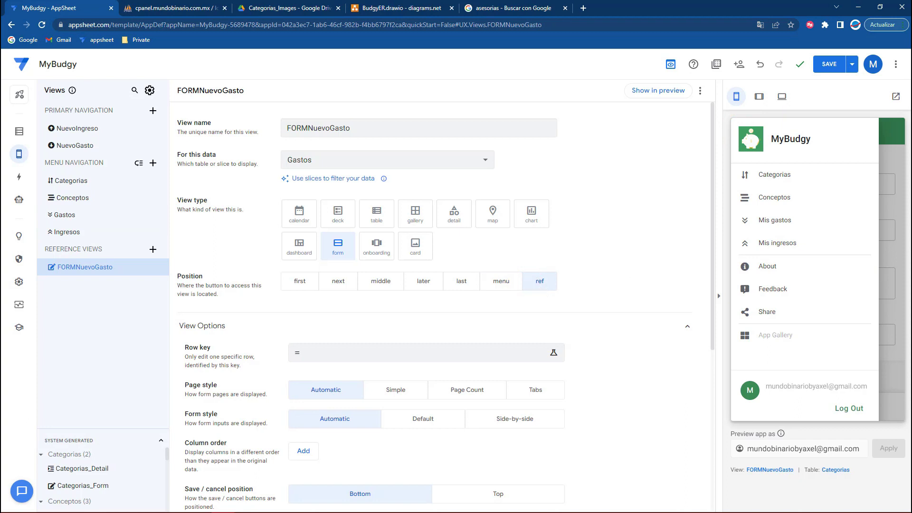
Step: Set the FORMNuevoGasto column order to ConceptoID, GastoFecha and GastoMonto
scroll(468, 369, "down", 3)
left_click(304, 309)
left_click(359, 309)
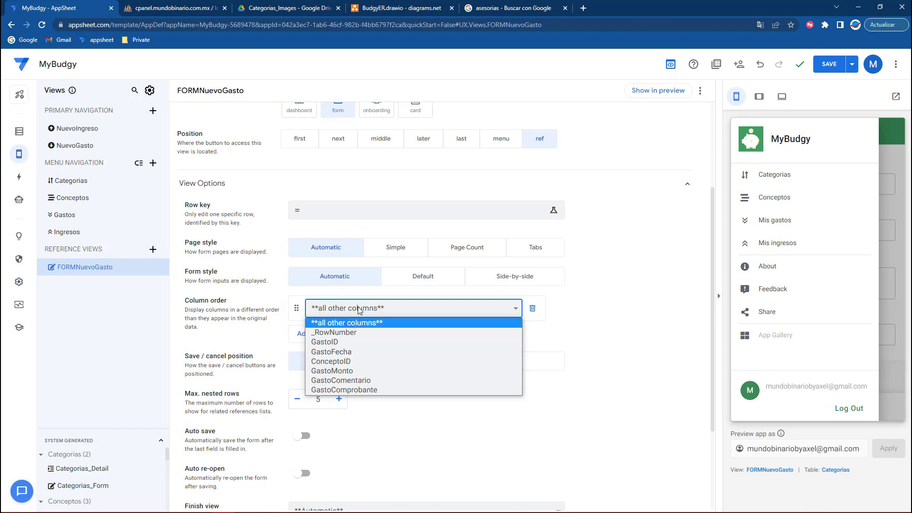
left_click(345, 360)
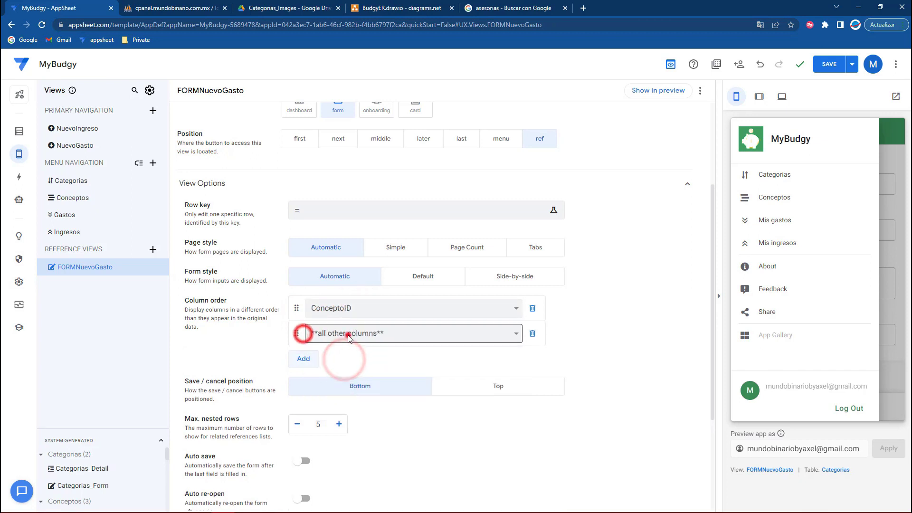
left_click(350, 335)
left_click(340, 378)
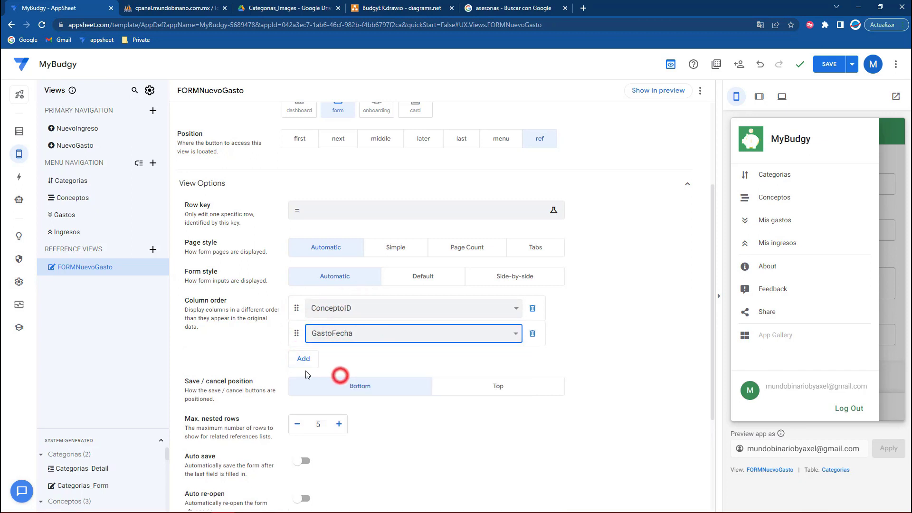
left_click(342, 359)
left_click(346, 404)
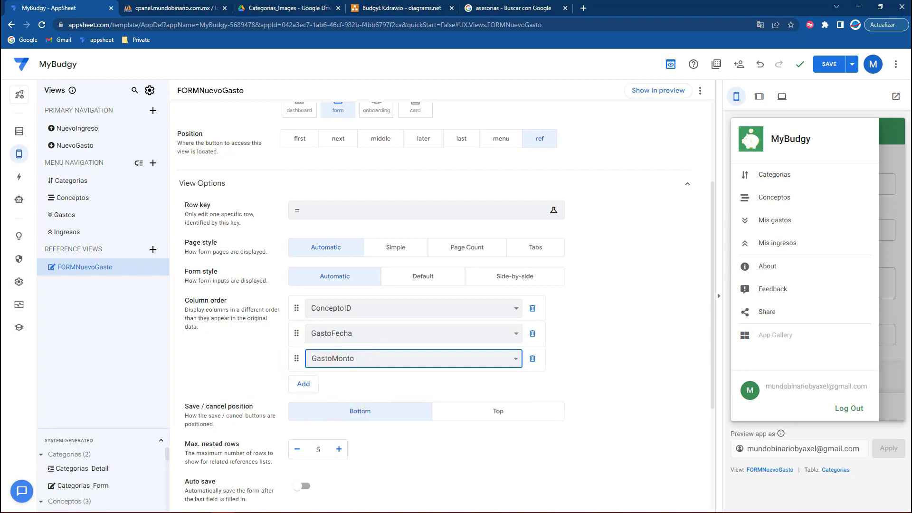
Step: Look over the remaining display and behavior options of FORMNuevoGasto and save the app
scroll(283, 399, "down", 3)
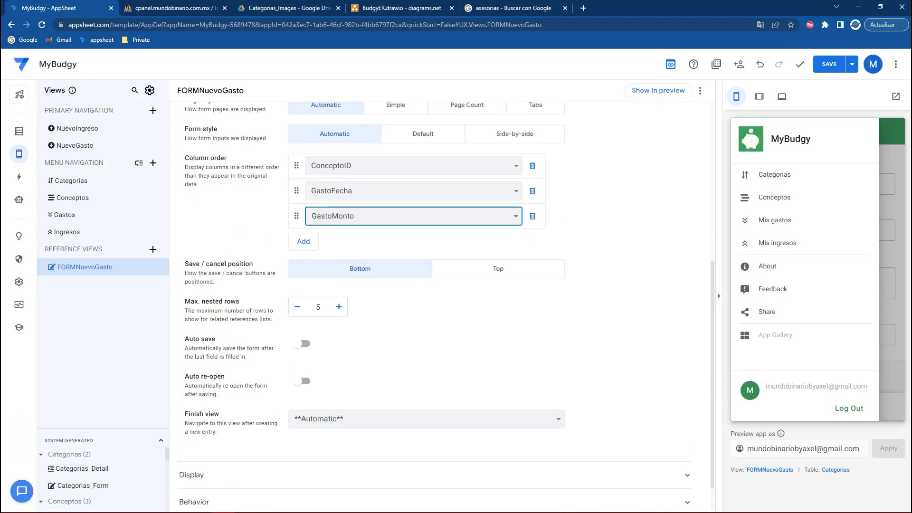
scroll(356, 451, "down", 1)
left_click(368, 439)
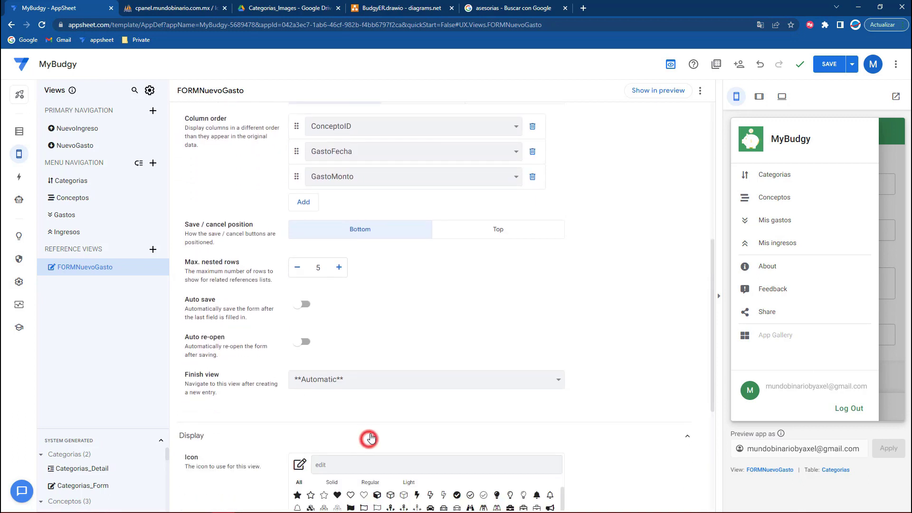
scroll(304, 456, "down", 2)
scroll(239, 472, "down", 3)
left_click(228, 461)
left_click(230, 460)
left_click(825, 65)
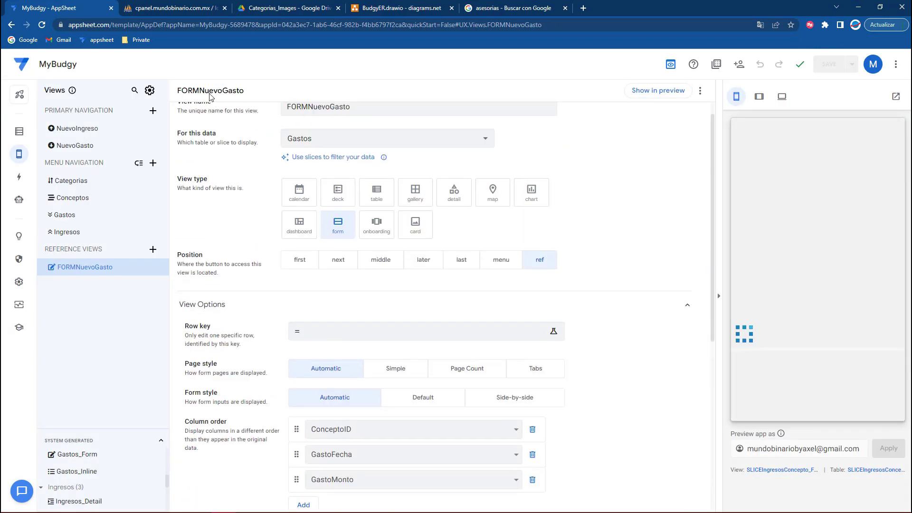
Step: Replace Gastos_Form with FORMNuevoGasto in the LINKTOFORM target of ACTIONNuevoGasto and save the app
left_click(23, 178)
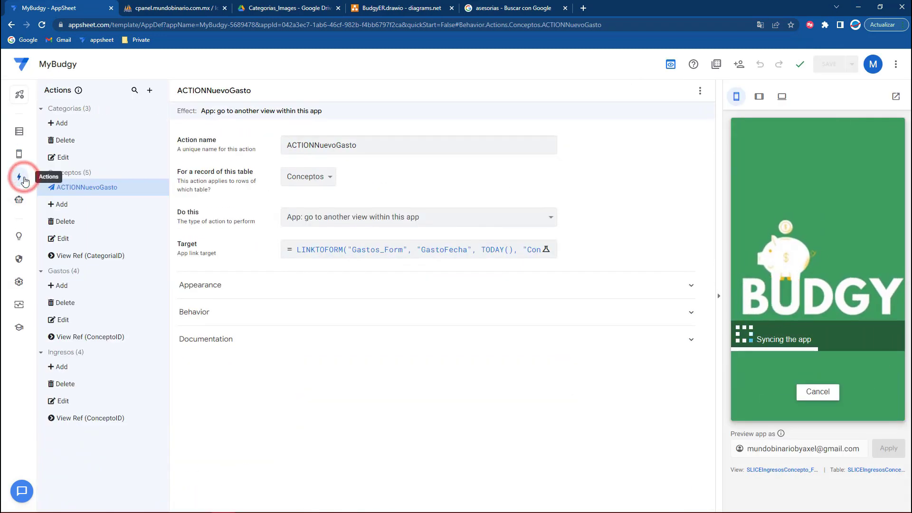
left_click(342, 249)
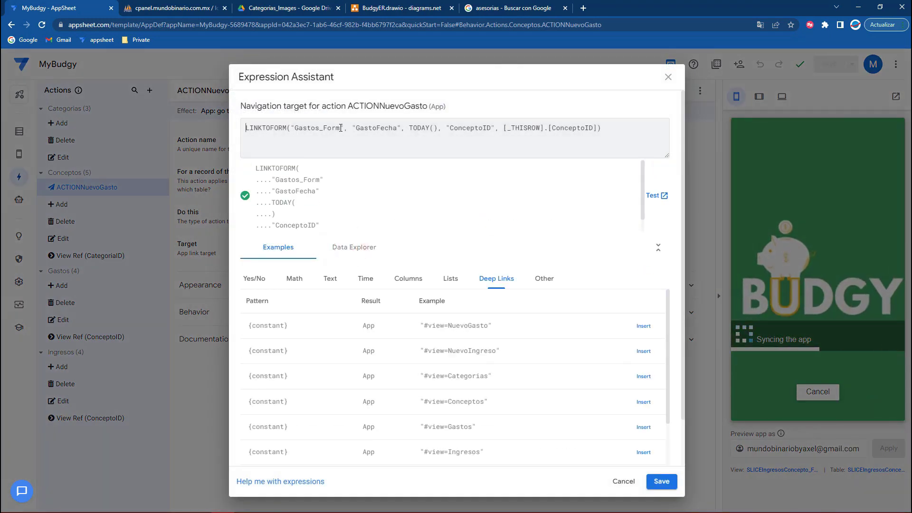
double_click(340, 127)
type("FORMNuevoGasto")
left_click(660, 483)
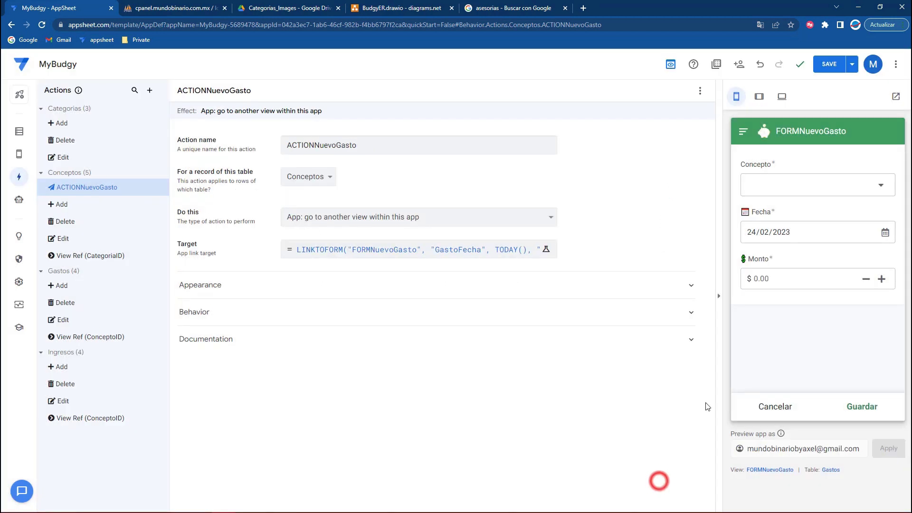
left_click(830, 66)
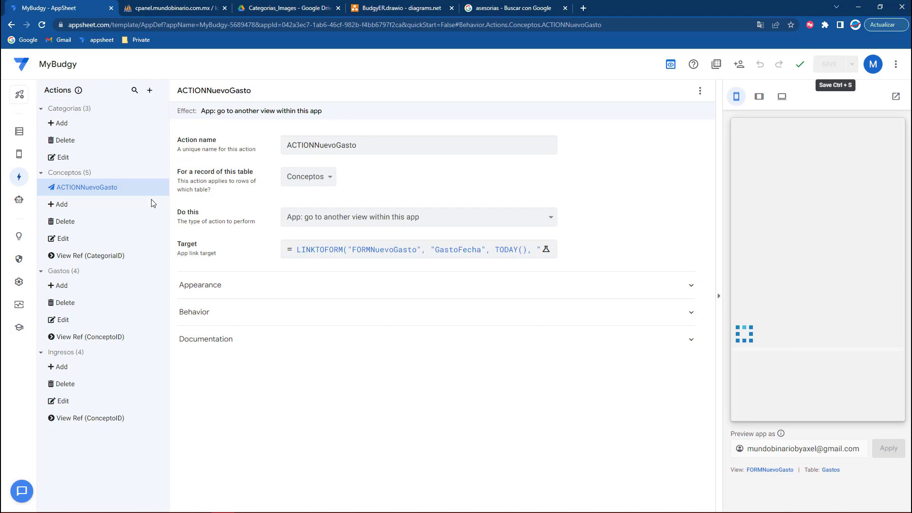
Step: Set the display name of the FORMNuevoGasto view to "Registra tu gasto" and save the app
left_click(19, 155)
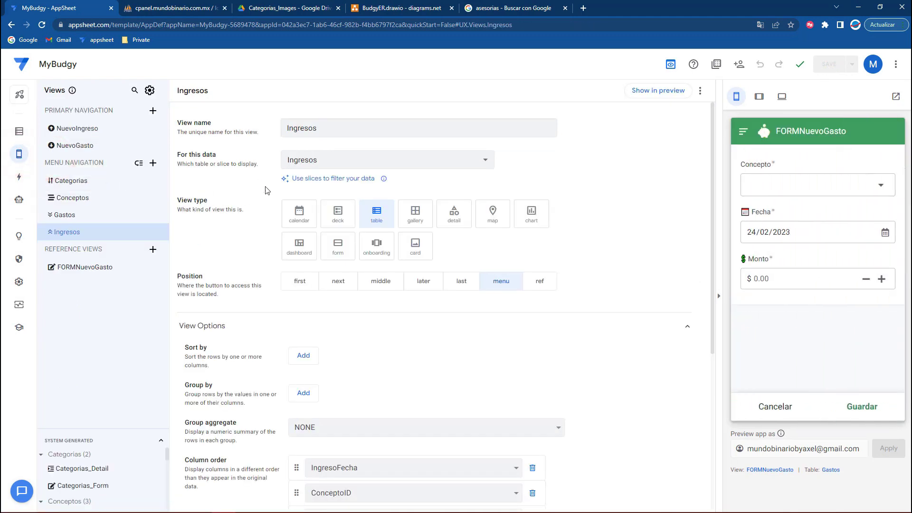
scroll(273, 195, "down", 3)
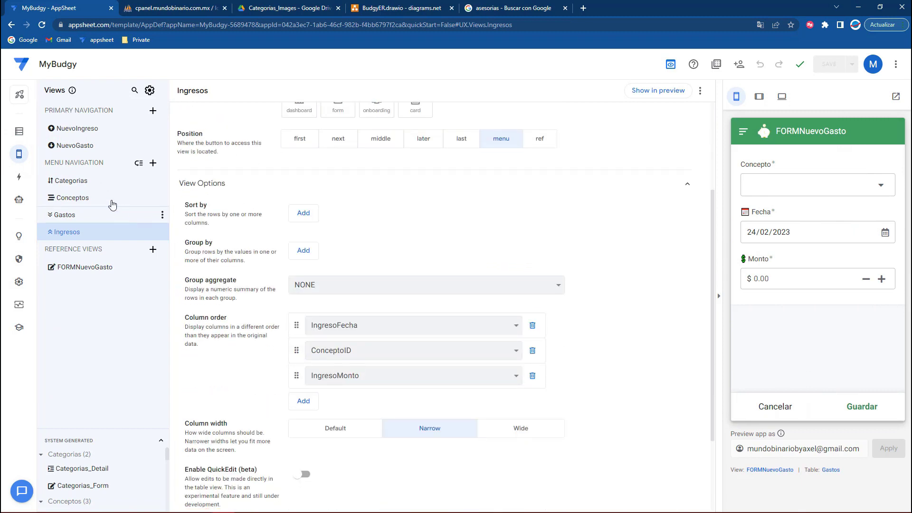
left_click(78, 268)
scroll(312, 485, "down", 4)
left_click(230, 431)
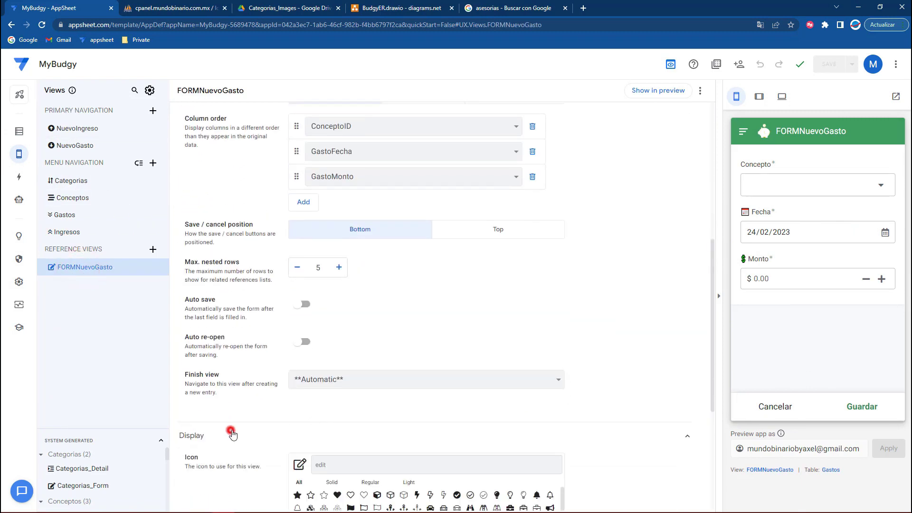
scroll(230, 431, "down", 1)
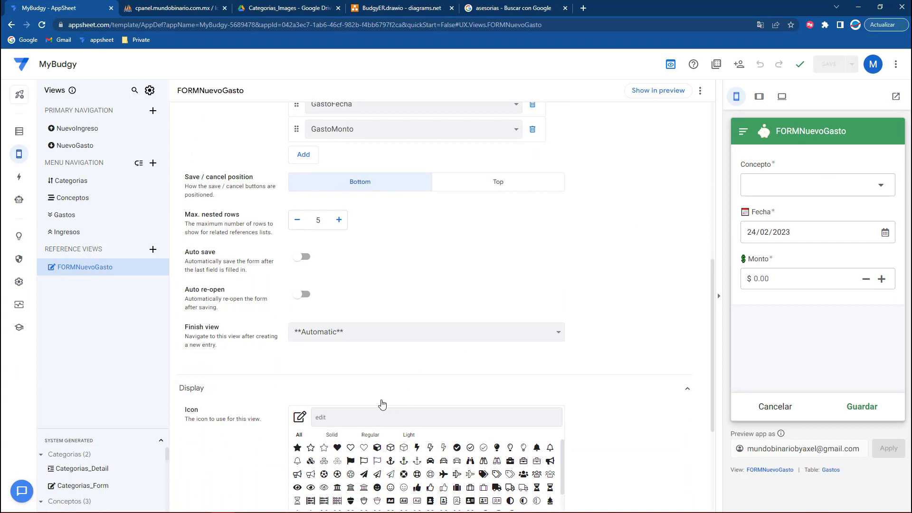
scroll(333, 342, "down", 4)
left_click(330, 353)
type("I")
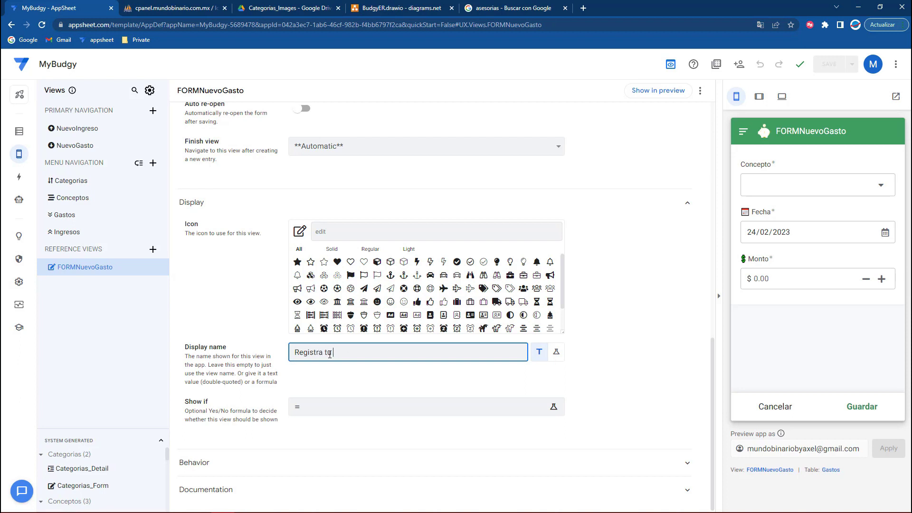
left_click(829, 64)
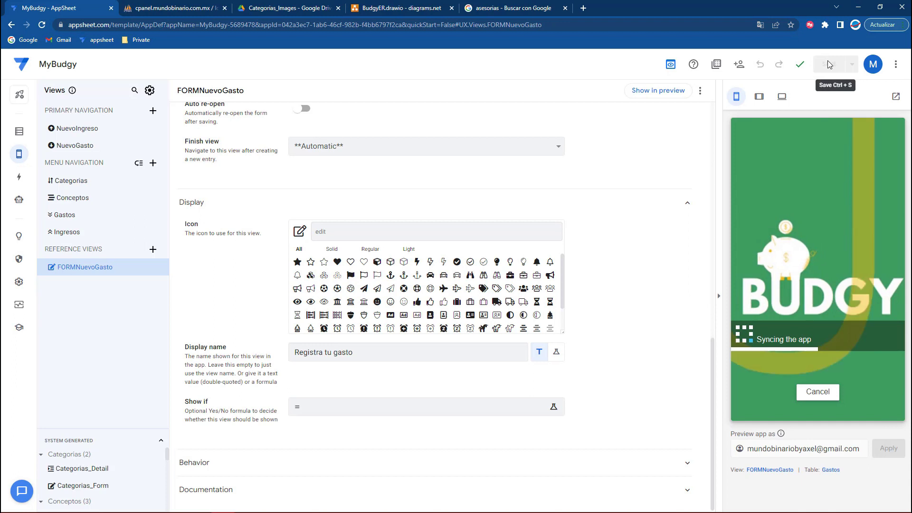
Step: Test the Gimnasio expense form in the preview with a Monto of 500 and discard the entry
left_click(785, 407)
left_click(856, 404)
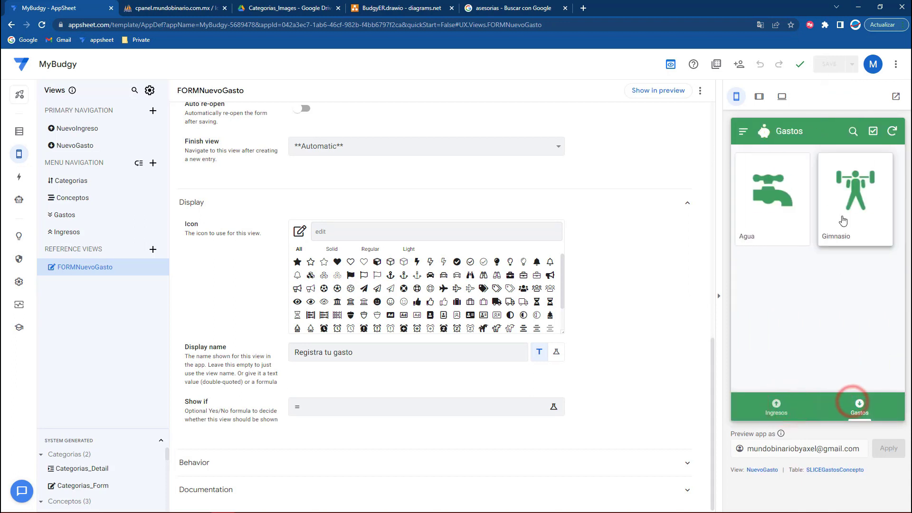
left_click(842, 217)
left_click(779, 296)
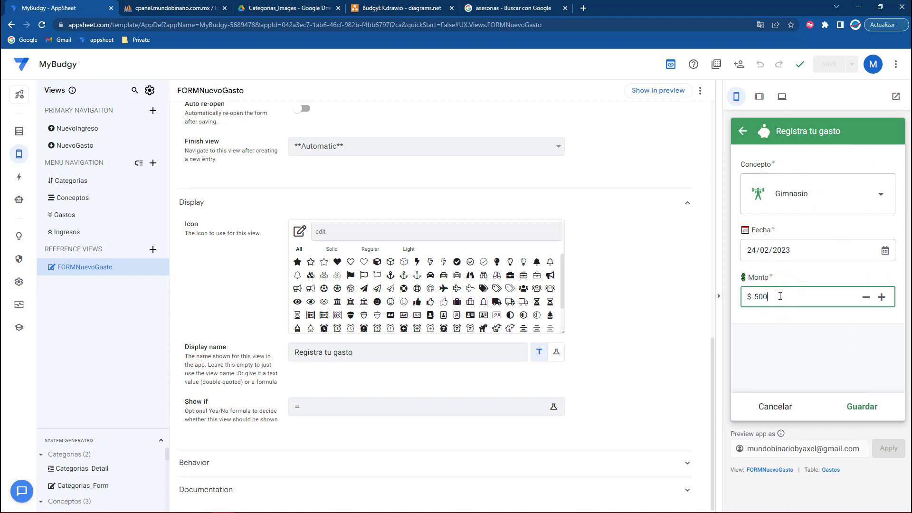
left_click(775, 407)
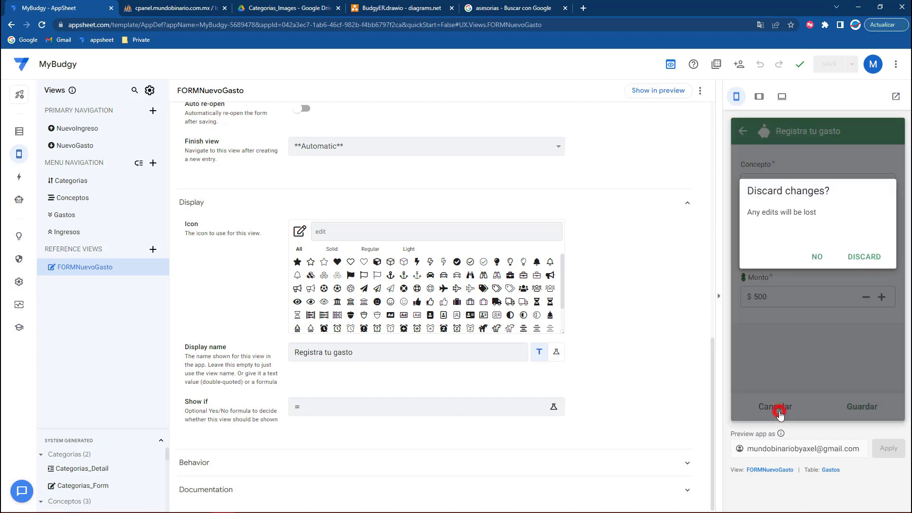
left_click(858, 256)
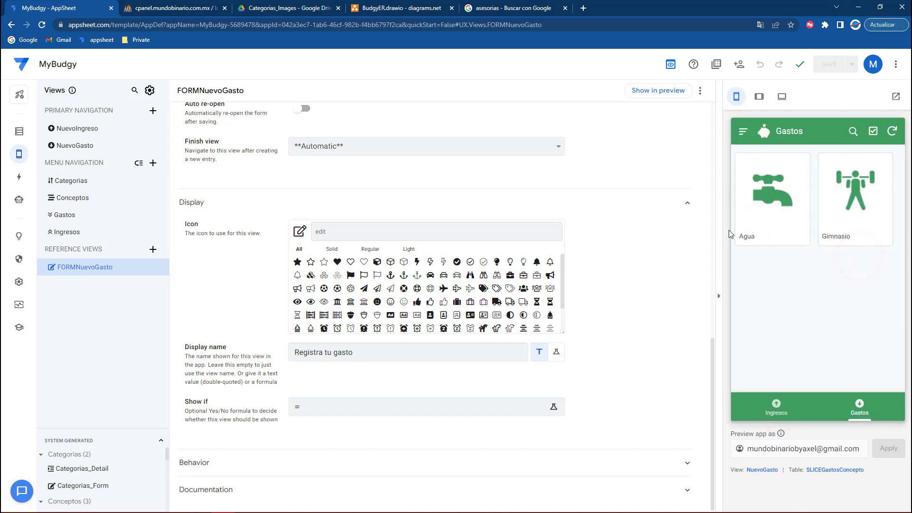
Step: Register an Agua expense with a Monto of 200 in the preview and open the app's navigation menu
left_click(760, 211)
left_click(756, 294)
type("200")
left_click(882, 401)
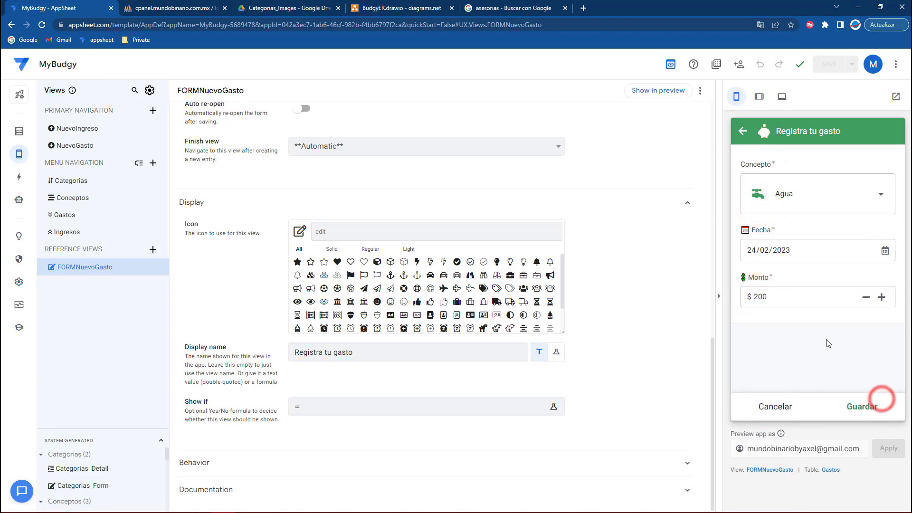
left_click(864, 401)
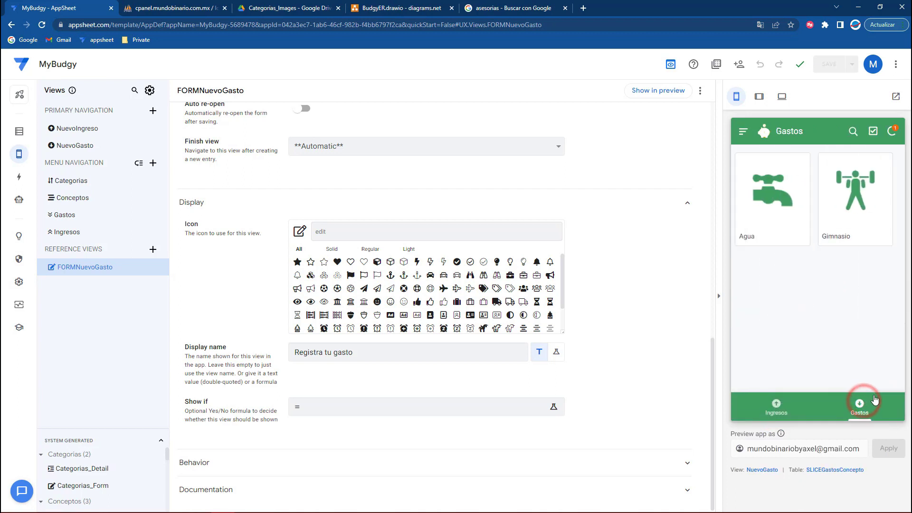
left_click(749, 135)
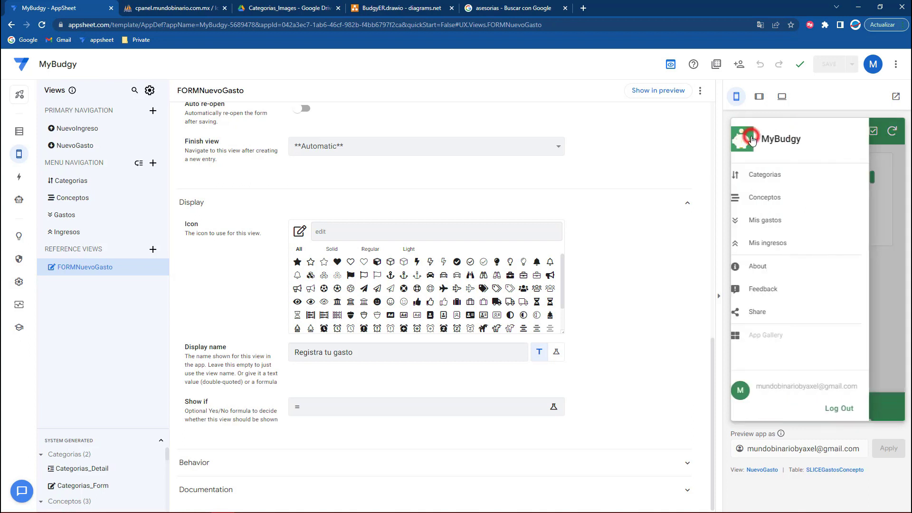
Step: Examine the Agua and Gimnasio expense records under Mis gastos in the preview, including the Agua record's edit form
left_click(770, 222)
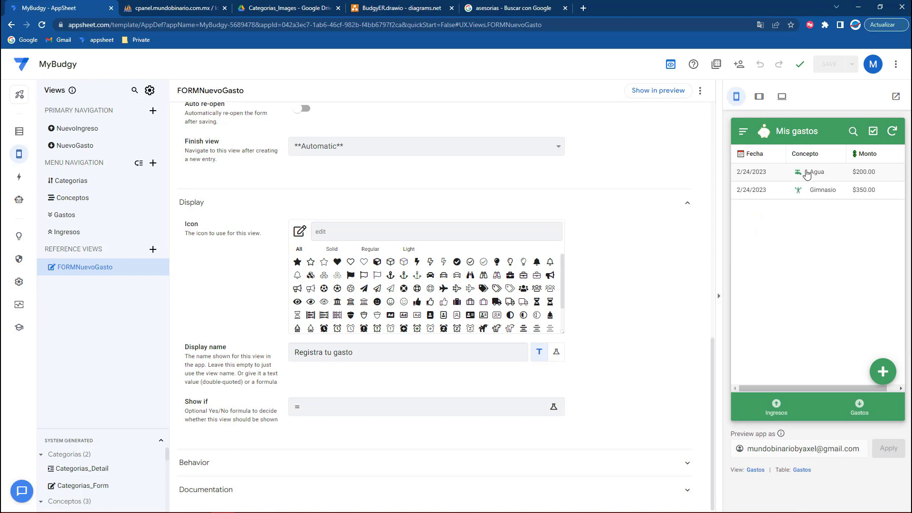
left_click(802, 174)
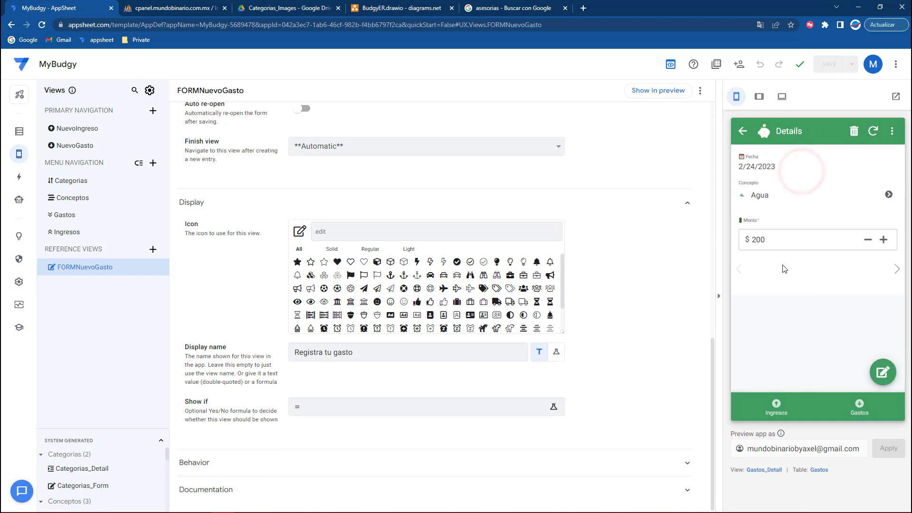
left_click(881, 376)
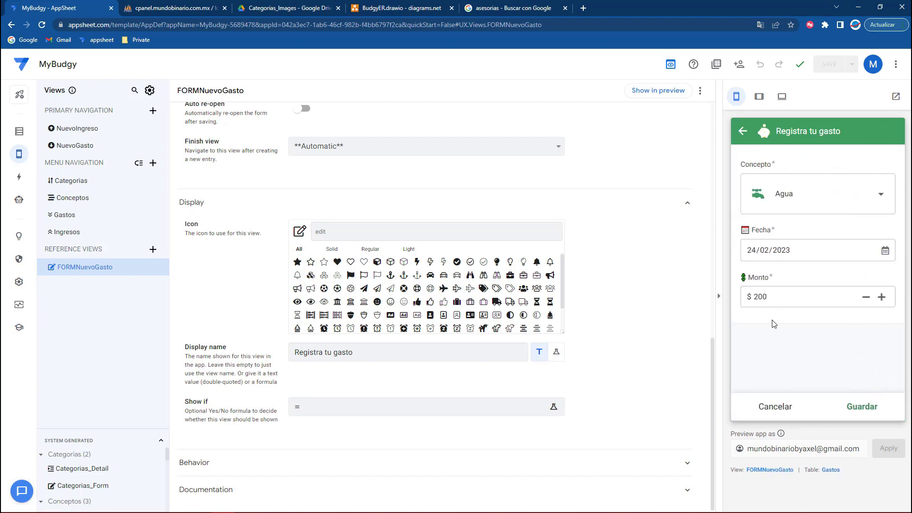
left_click(776, 411)
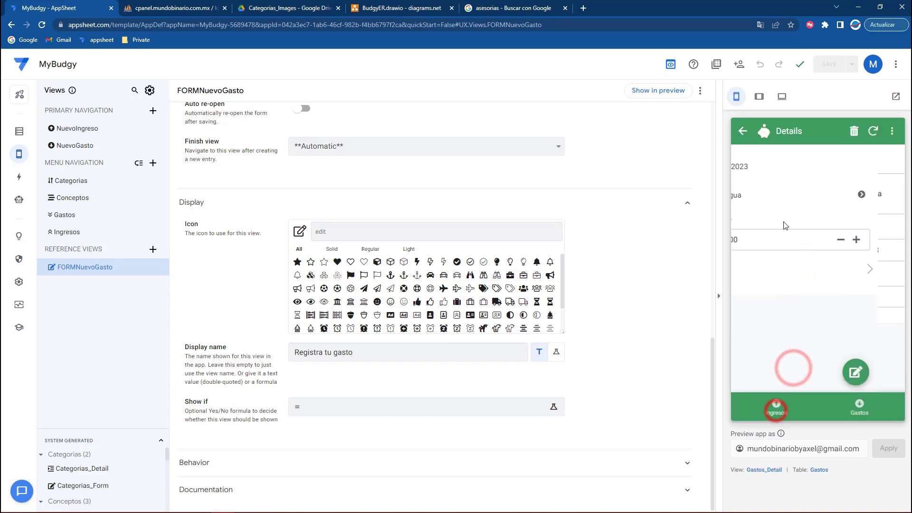
left_click(744, 133)
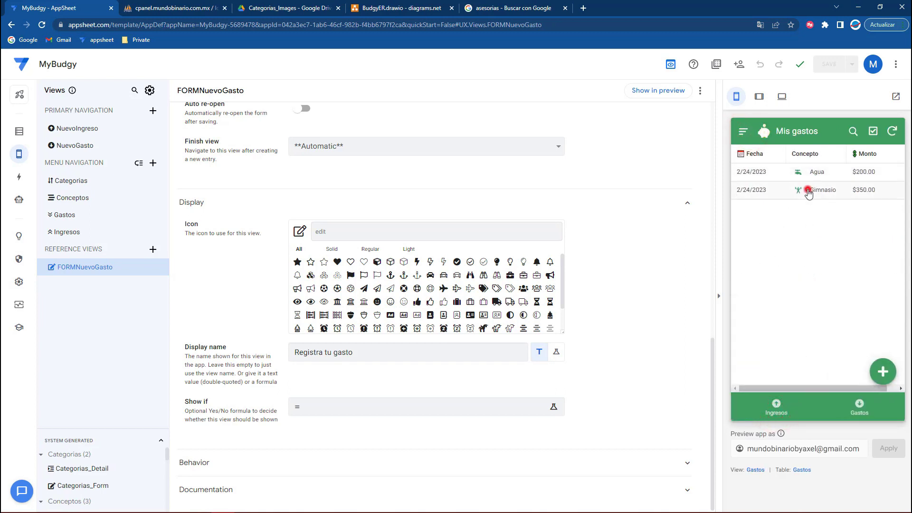
left_click(808, 191)
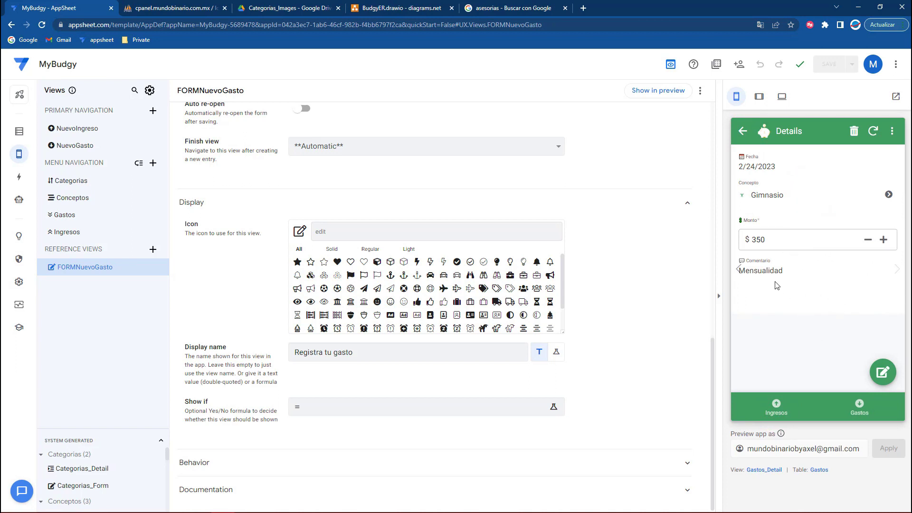
left_click(872, 405)
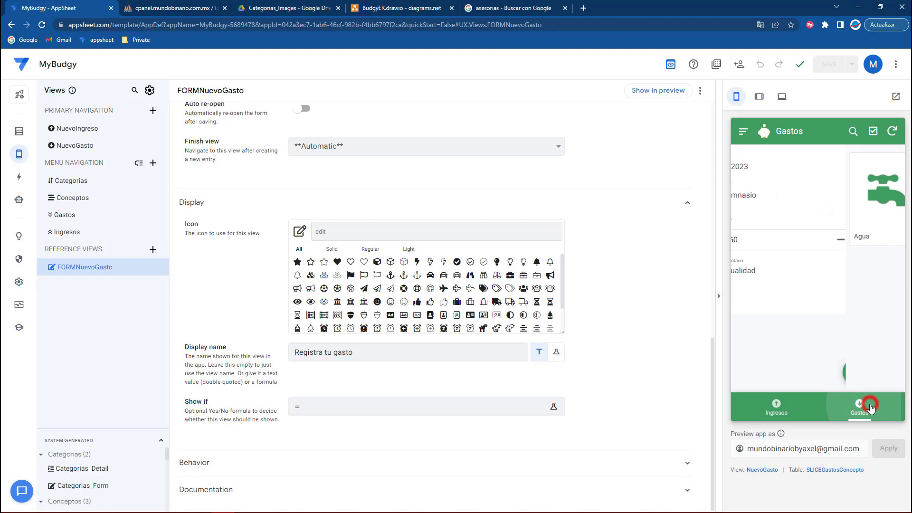
Step: Examine the Asesorías record and its edit form under Mis ingresos in the preview and return to the Ingresos view
left_click(777, 412)
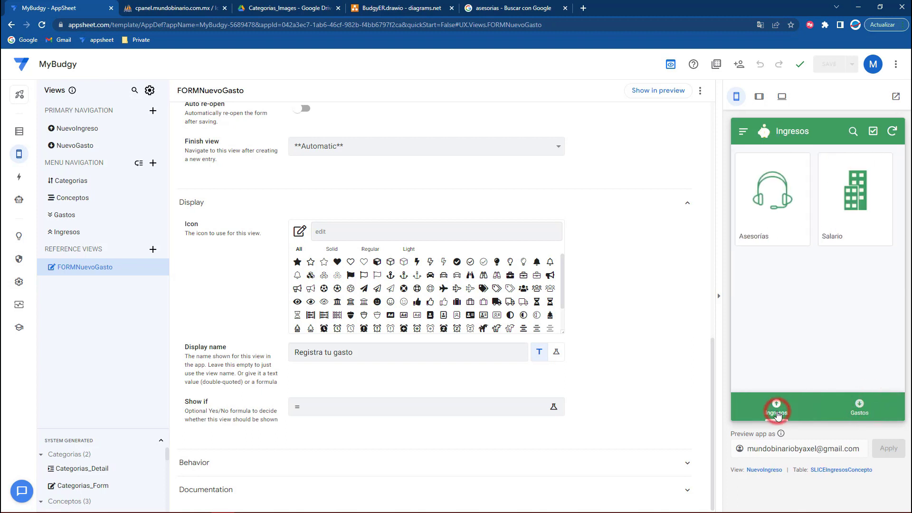
left_click(745, 131)
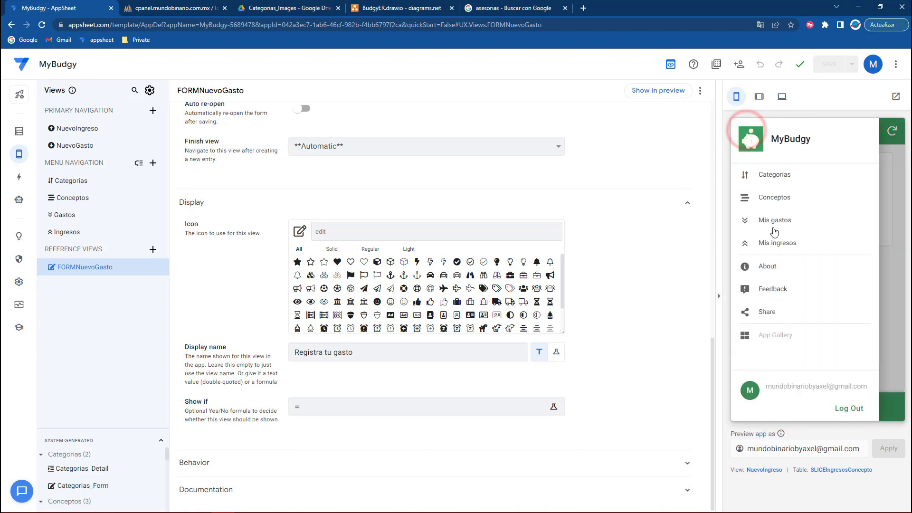
left_click(782, 244)
left_click(768, 173)
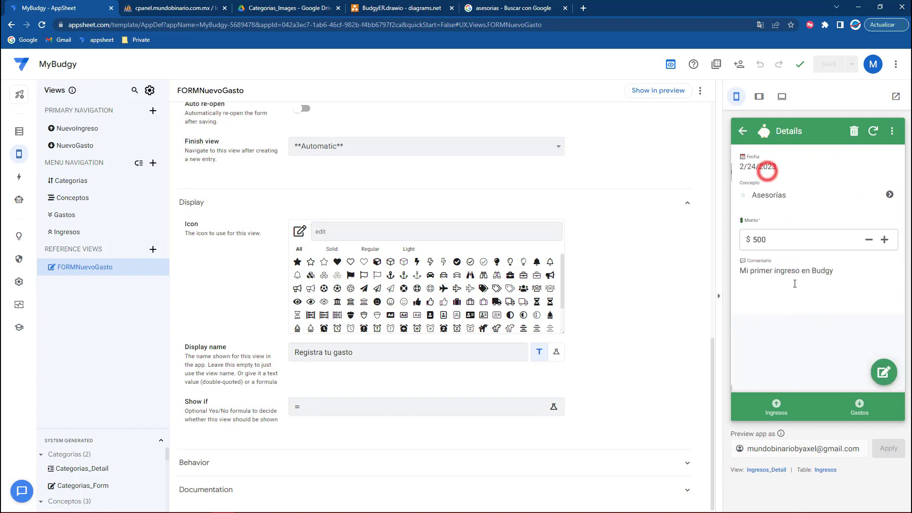
left_click(883, 371)
scroll(765, 370, "down", 1)
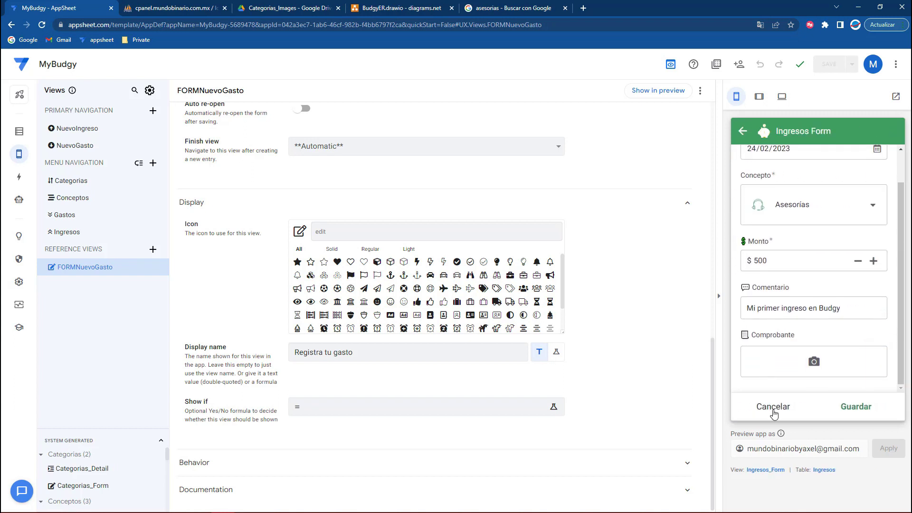
left_click(773, 406)
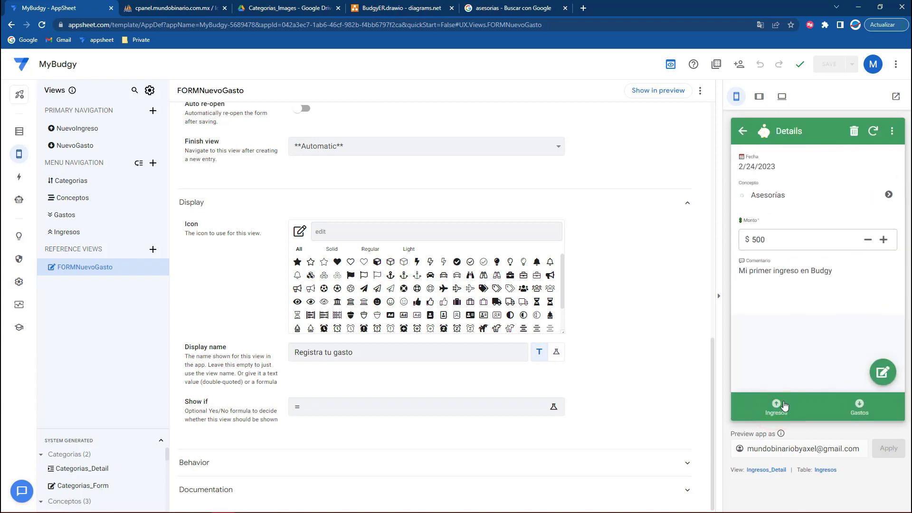
left_click(784, 406)
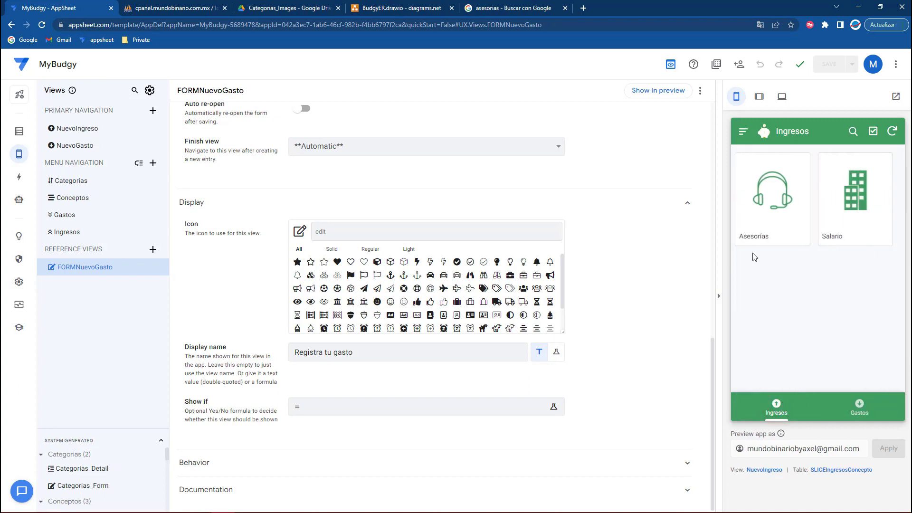
Step: Duplicate the ACTIONNuevoGasto action of the Conceptos table and name the copy ACTIONNuevoIngreso
left_click(20, 179)
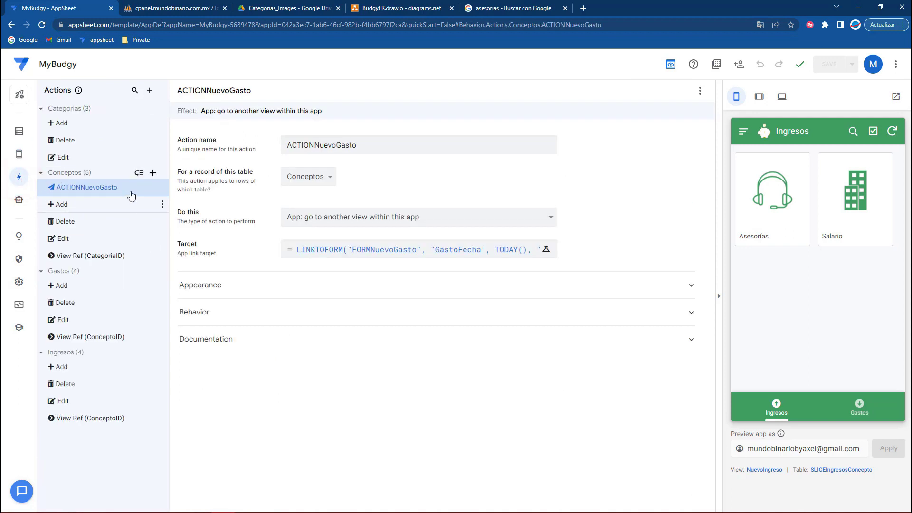
left_click(164, 189)
left_click(185, 217)
left_click_drag(387, 147, 338, 148)
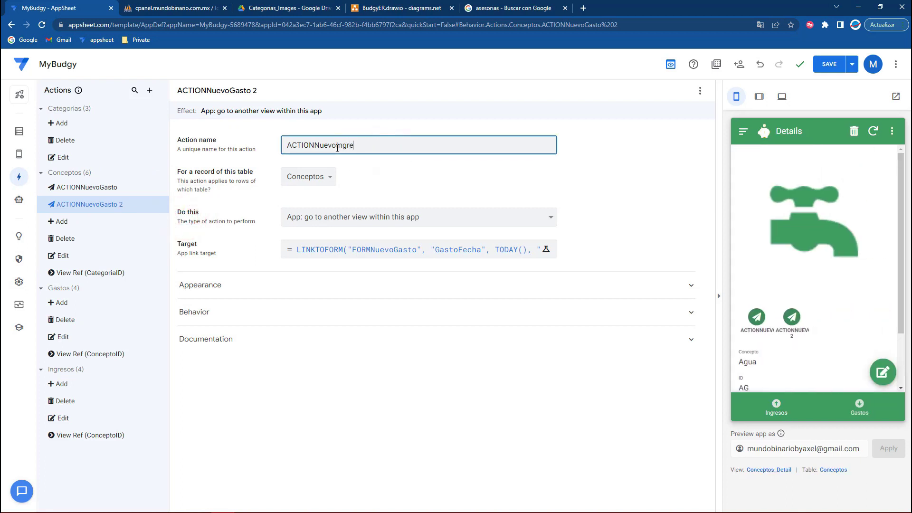
Step: Replace FORMNuevoGasto with FORMNuevoIngreso in the LINKTOFORM target of ACTIONNuevoIngreso and save the app
left_click(370, 249)
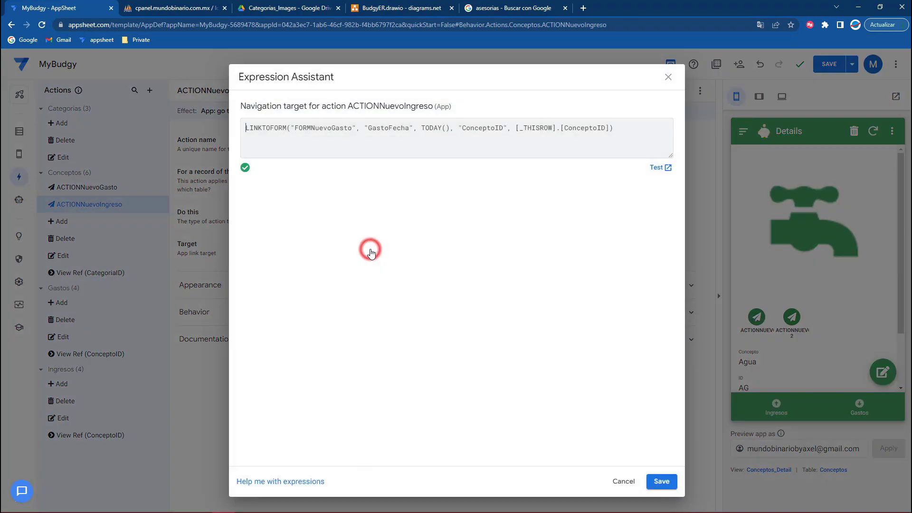
double_click(334, 128)
type("Ingreso")
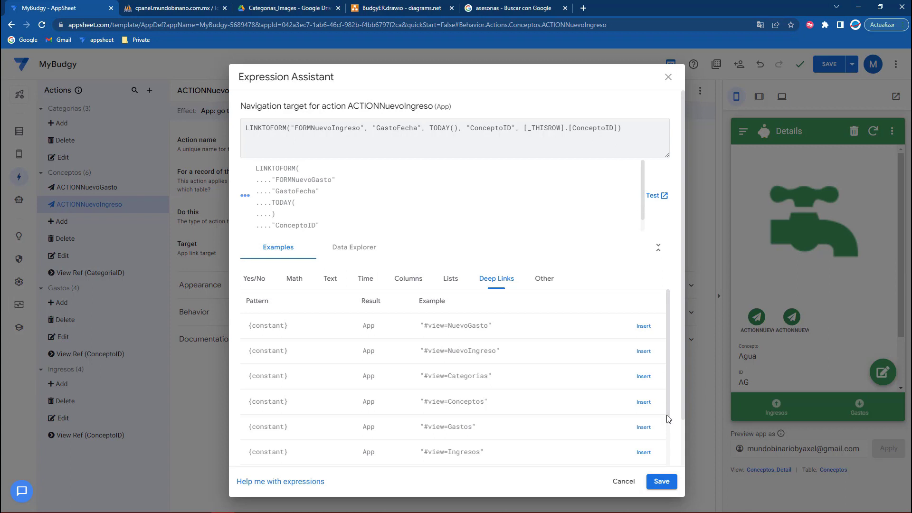
left_click(662, 481)
left_click(829, 65)
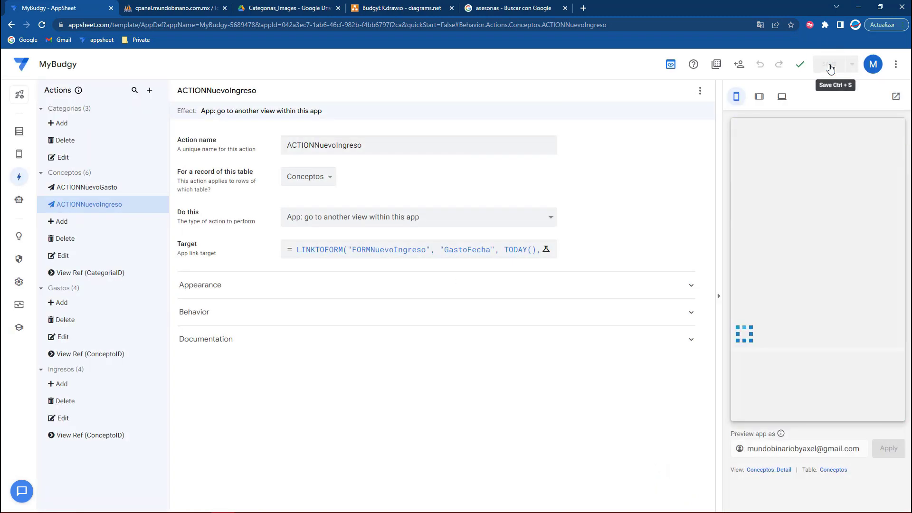
Step: Duplicate the FORMNuevoGasto view, name the copy FORMNuevoIngreso and base it on the Ingresos table
left_click(19, 154)
left_click(63, 158)
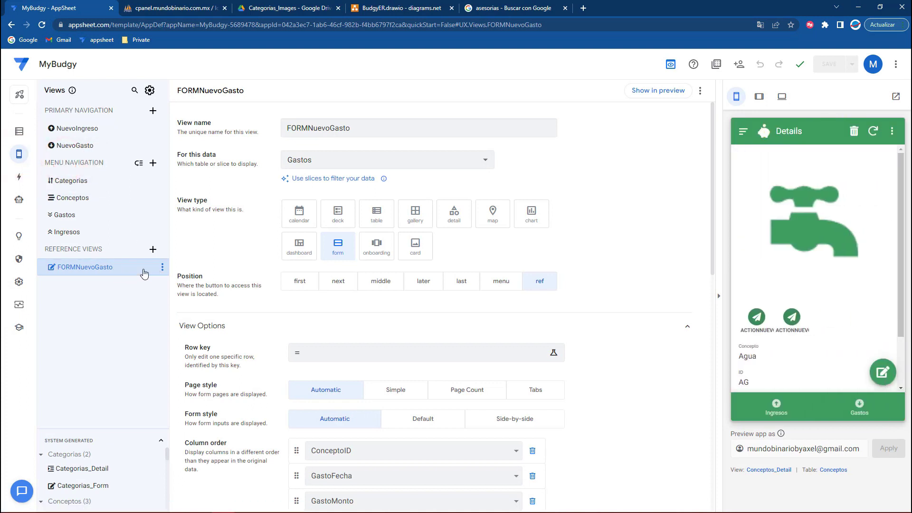
left_click(161, 267)
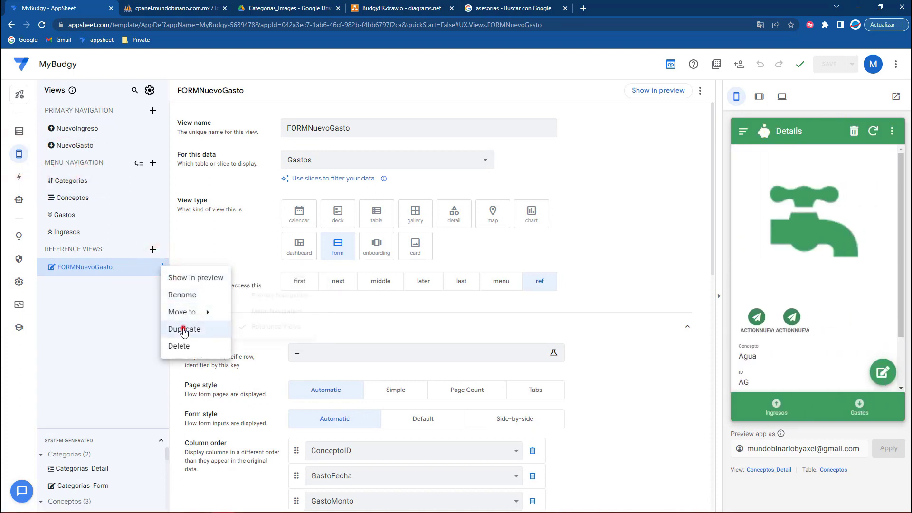
left_click(184, 327)
left_click(383, 128)
left_click_drag(402, 128, 339, 131)
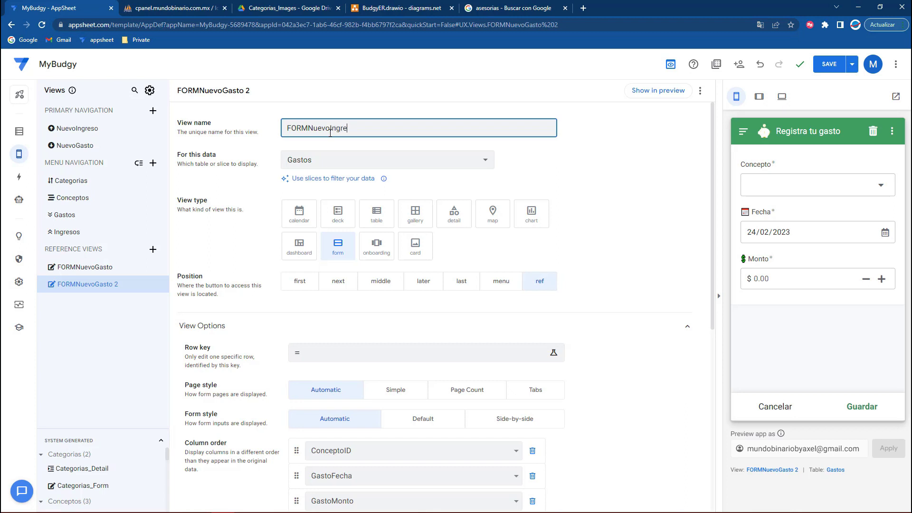
left_click(325, 158)
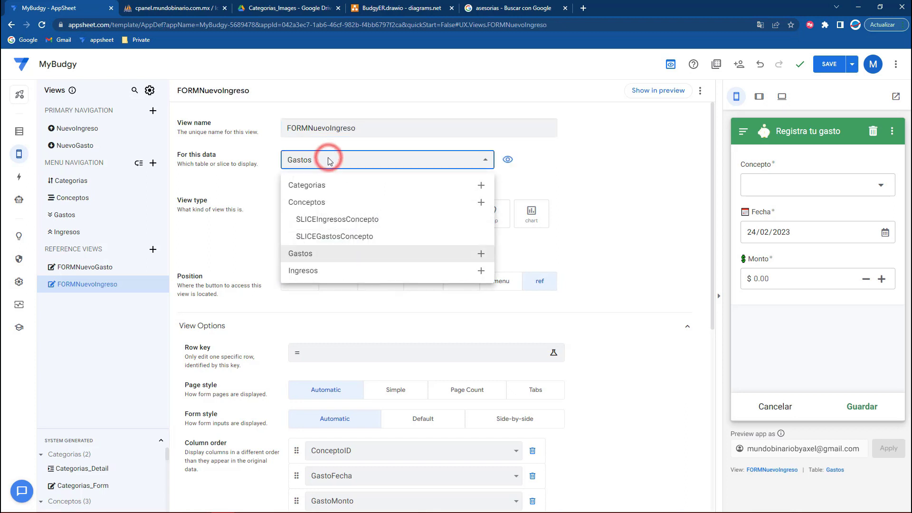
left_click(308, 273)
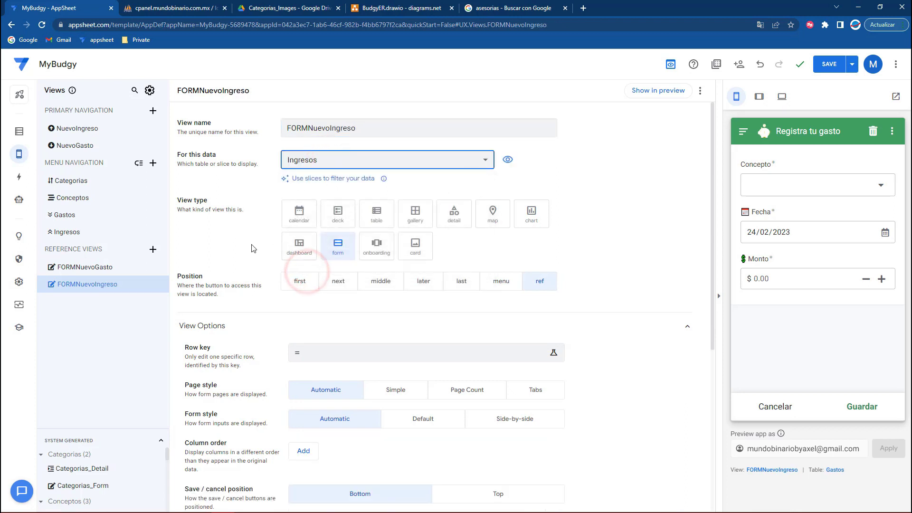
Step: Set the column order of FORMNuevoIngreso to IngresoFecha, ConceptoID and IngresoMonto, and save the app
scroll(294, 328, "down", 4)
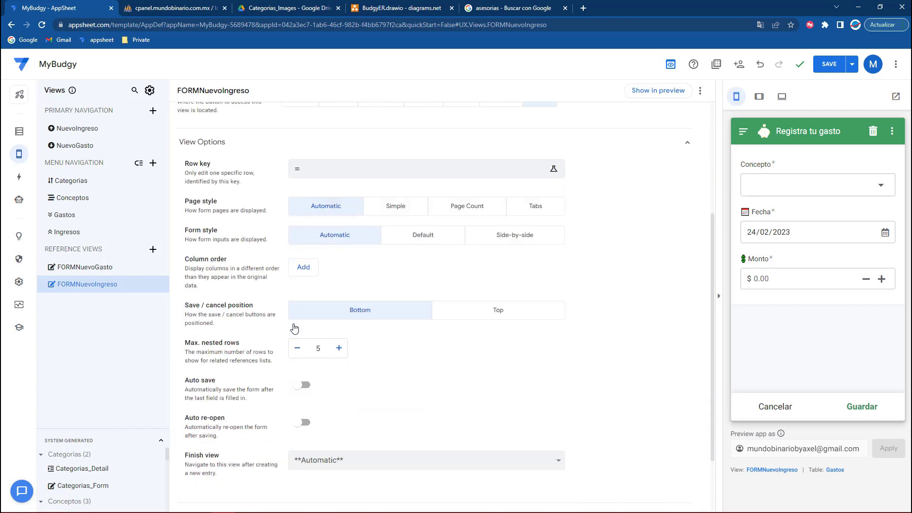
left_click(302, 264)
left_click(358, 261)
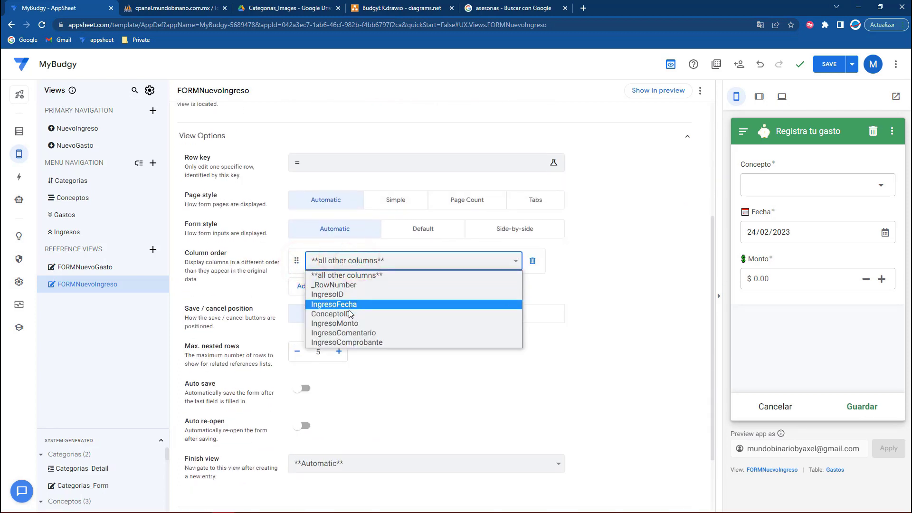
left_click(347, 304)
left_click(338, 286)
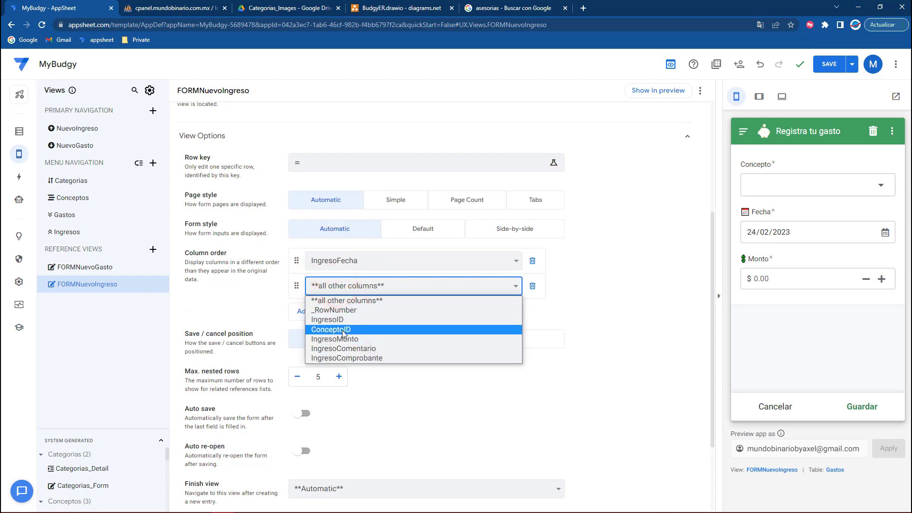
left_click(343, 329)
left_click(303, 311)
left_click(345, 311)
left_click(351, 352)
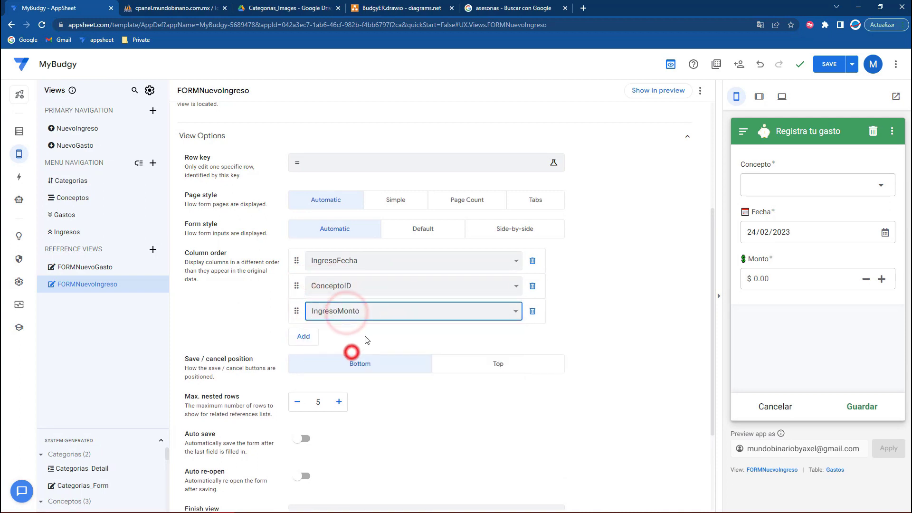
left_click(830, 67)
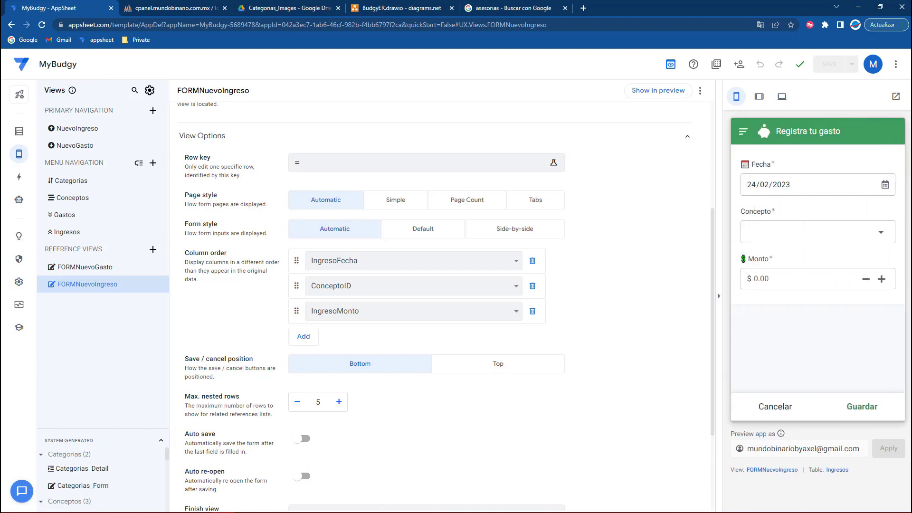
Step: Check the Ingresos and Gastos views in the preview and view the Salario concept's details
left_click(774, 411)
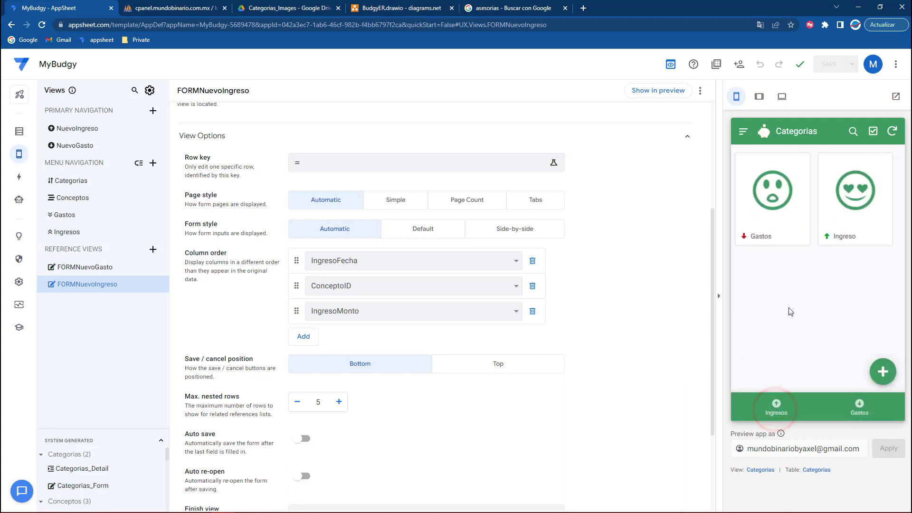
left_click(775, 404)
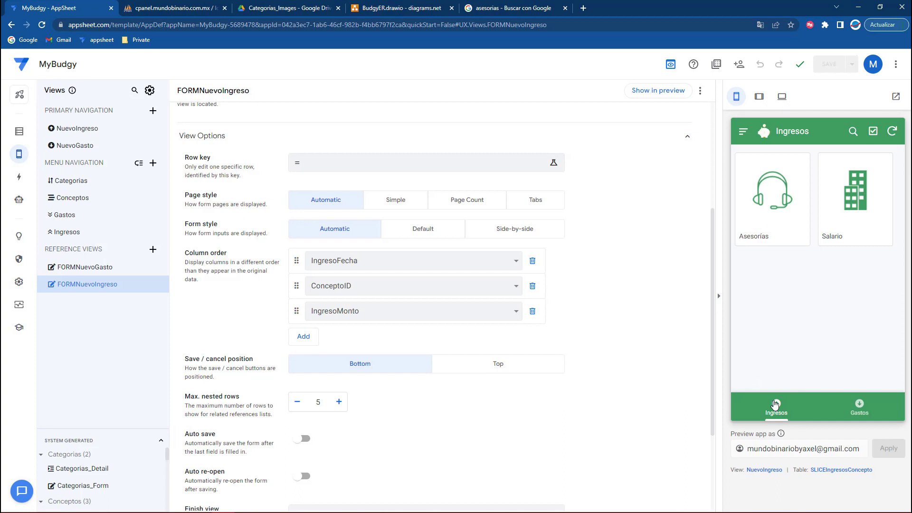
left_click(863, 407)
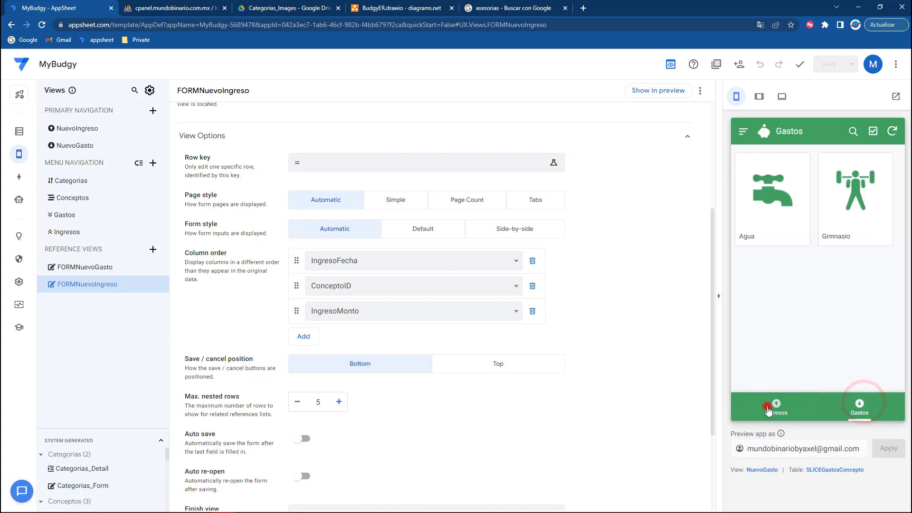
left_click(776, 406)
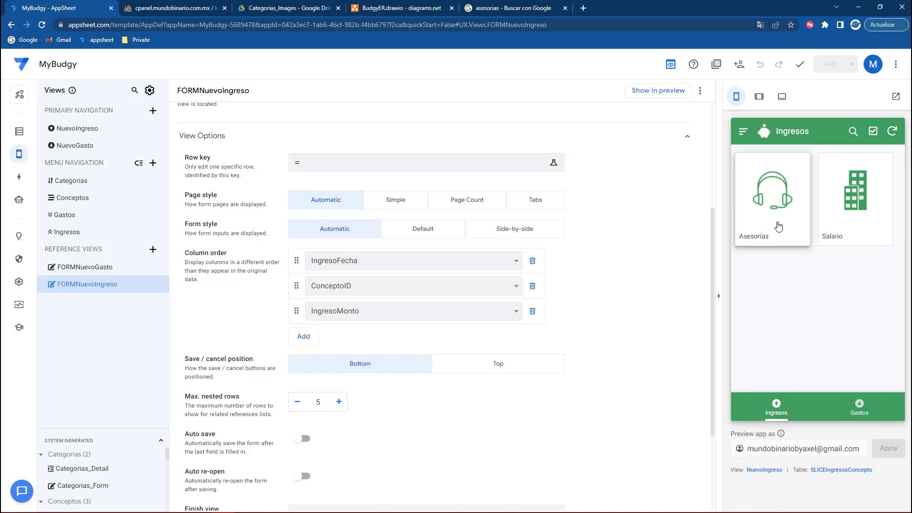
left_click(845, 197)
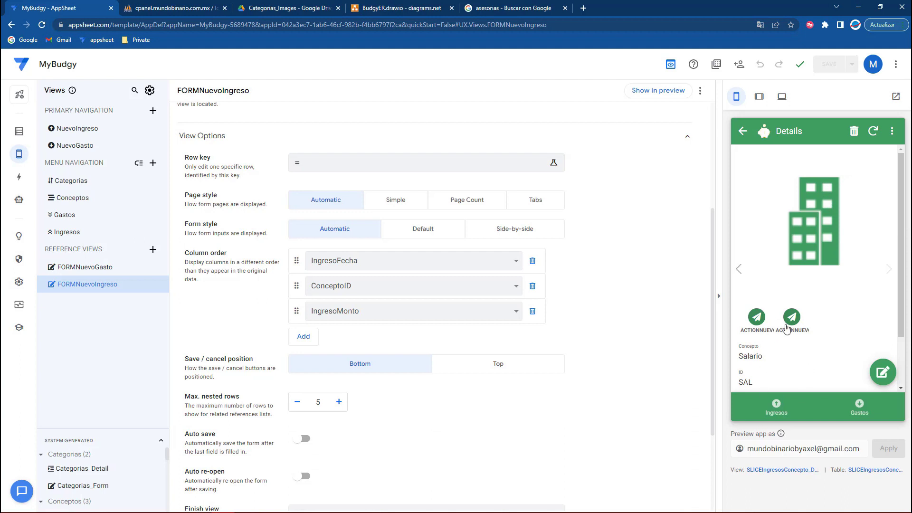
left_click(742, 131)
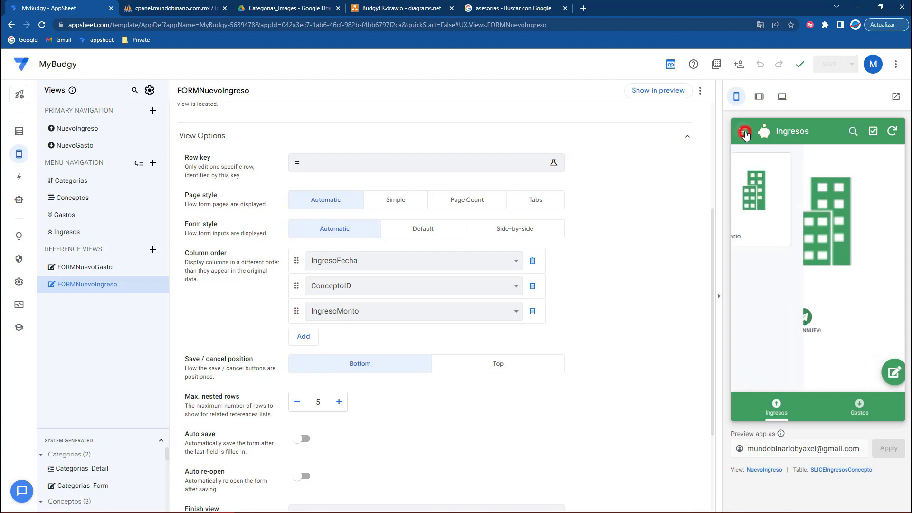
Step: Open the Salario concept's details from the Conceptos view in the preview
left_click(743, 131)
left_click(760, 199)
left_click(802, 215)
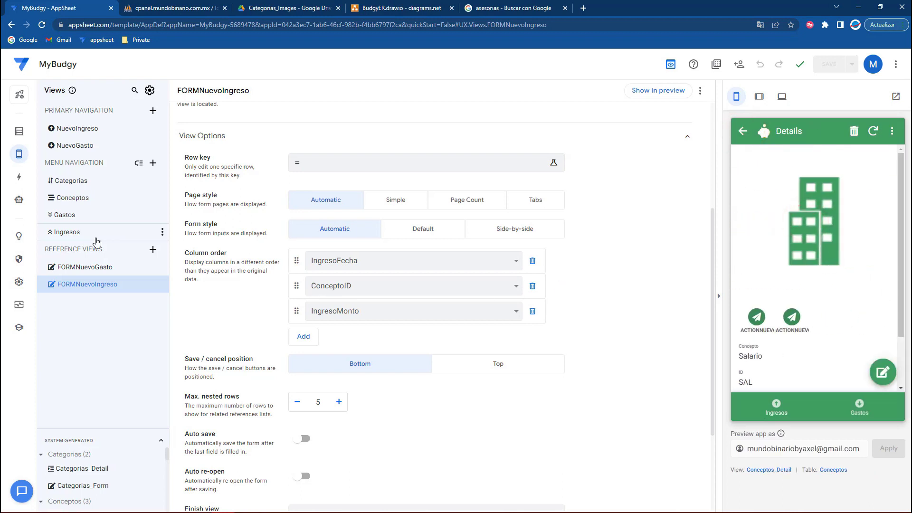
Step: Set the prominence of ACTIONNuevoGasto and ACTIONNuevoIngreso to Do not display and save the app
left_click(17, 179)
left_click(202, 288)
scroll(381, 414, "down", 2)
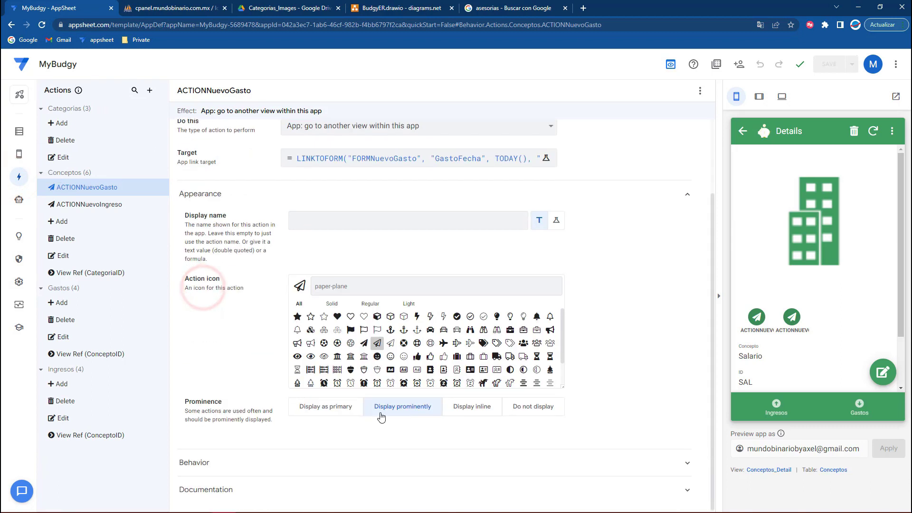
left_click(544, 413)
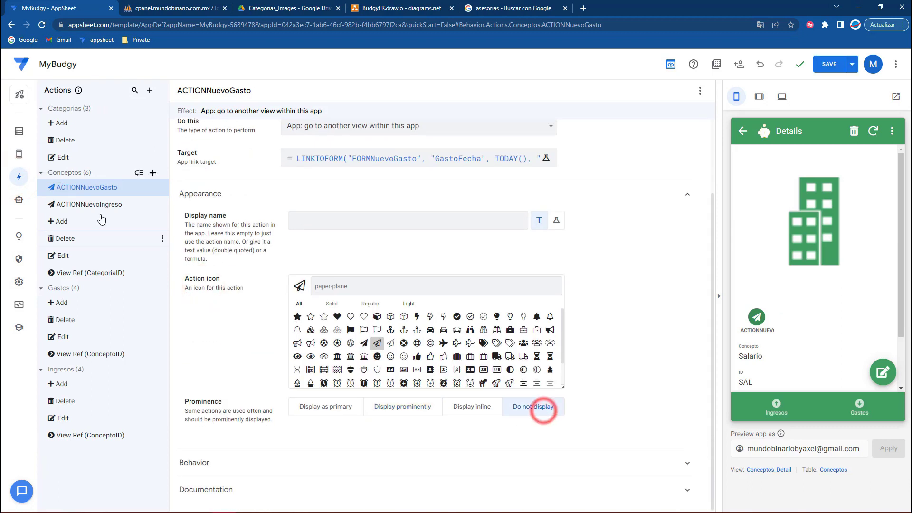
left_click(86, 203)
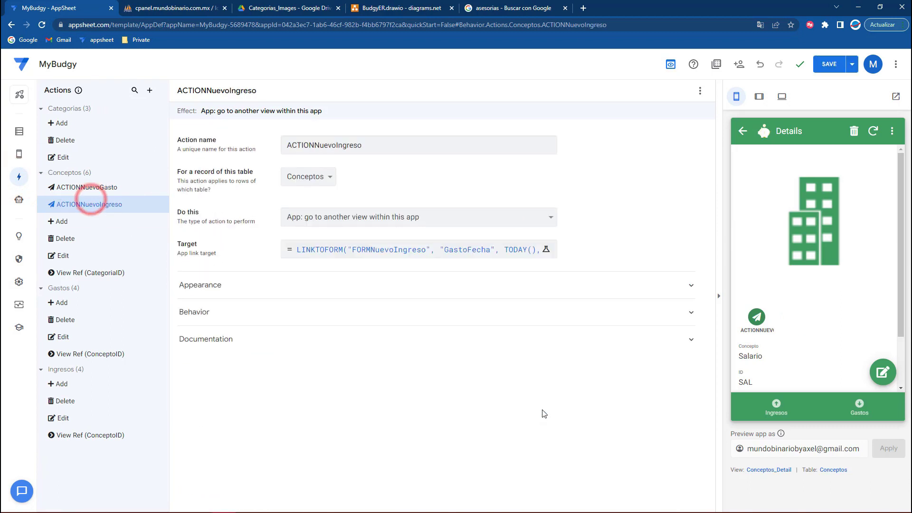
left_click(271, 291)
left_click(540, 498)
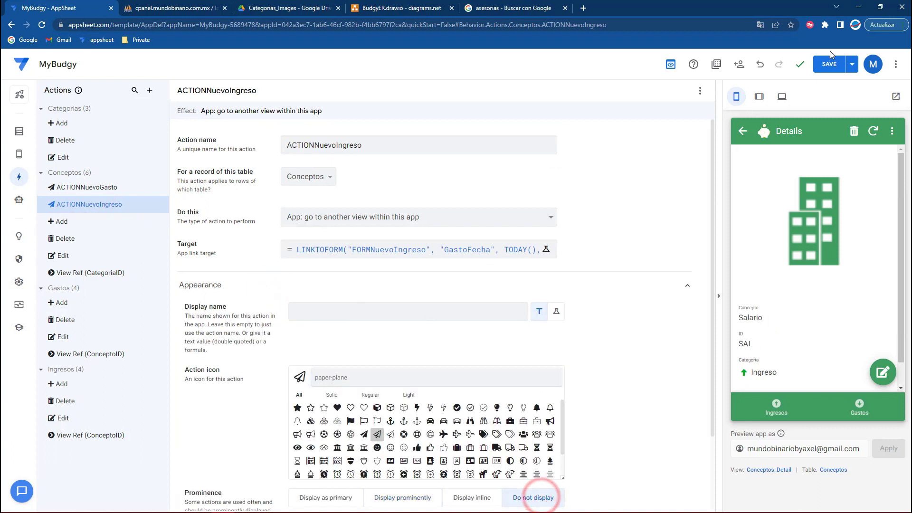
left_click(832, 64)
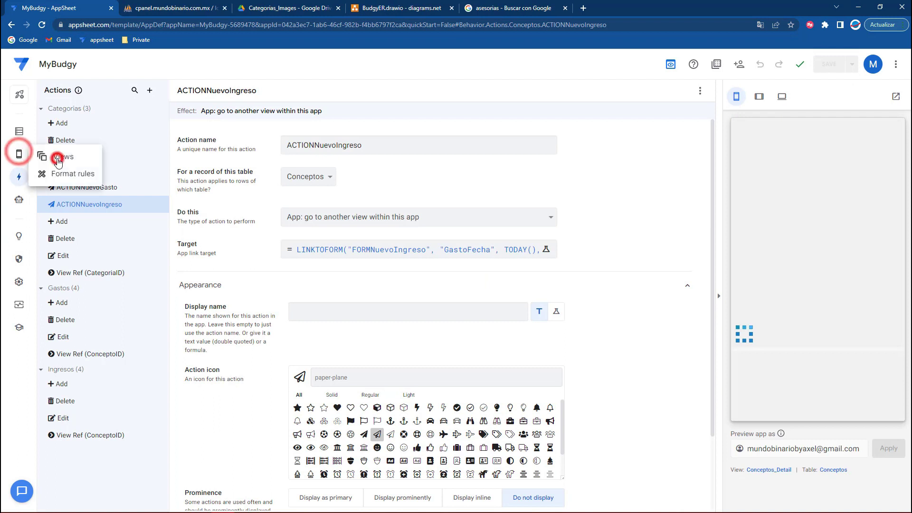
Step: Review the FORMNuevoGasto and FORMNuevoIngreso views and check the NuevoGasto view's row-selected event action
left_click(58, 155)
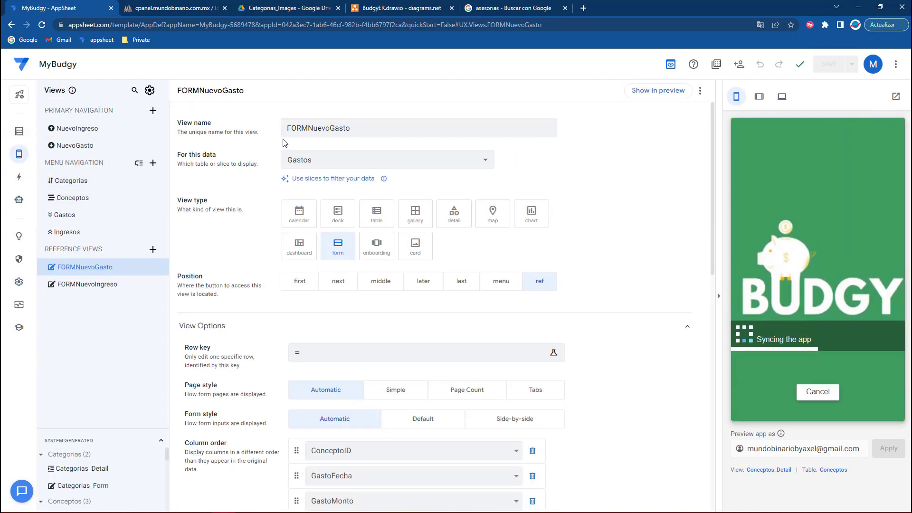
scroll(256, 214, "down", 4)
left_click(97, 285)
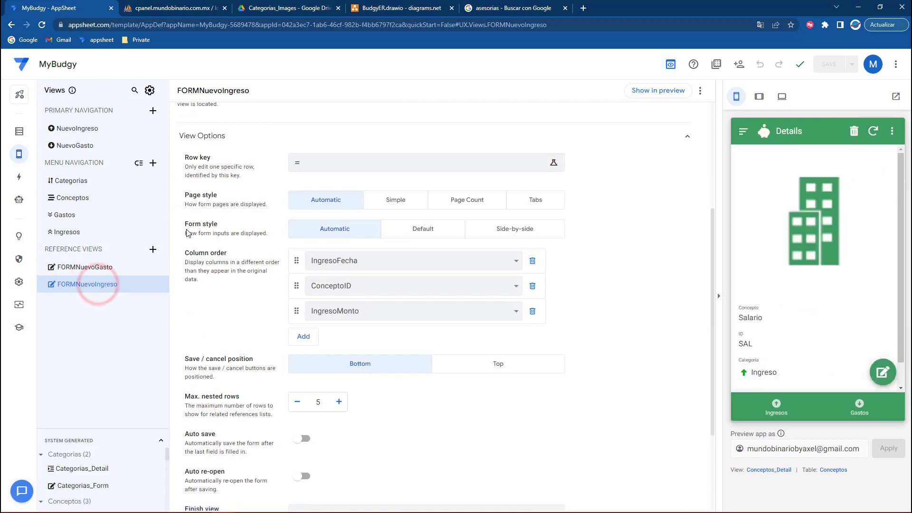
left_click(73, 147)
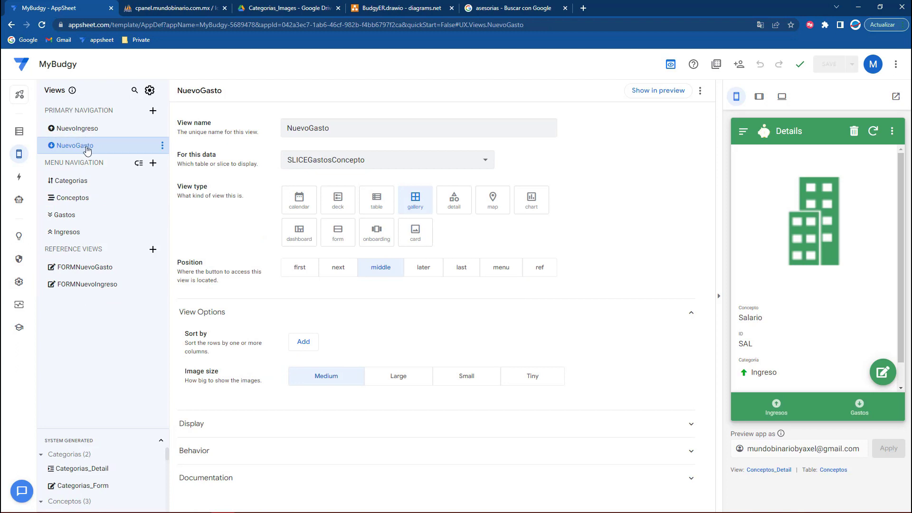
left_click(204, 451)
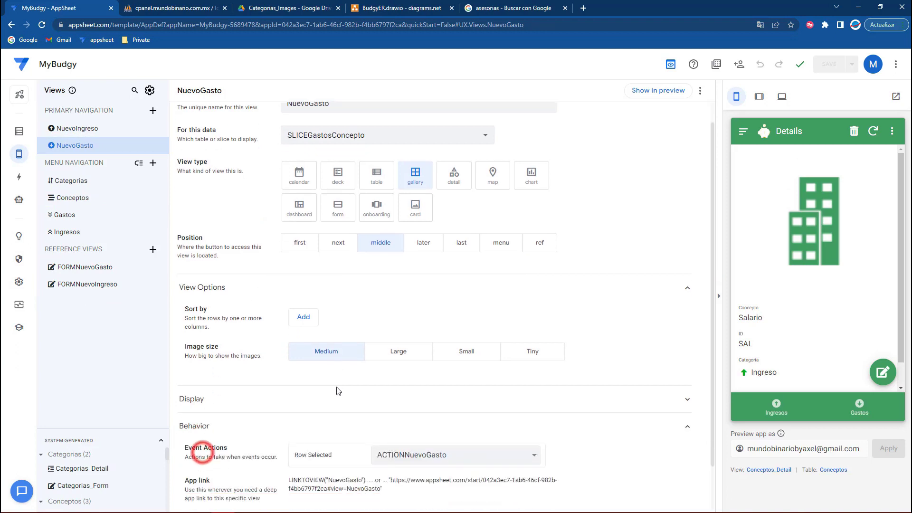
Step: Set the NuevoIngreso view's row-selected event action to ACTIONNuevoIngreso and save the app
left_click(97, 131)
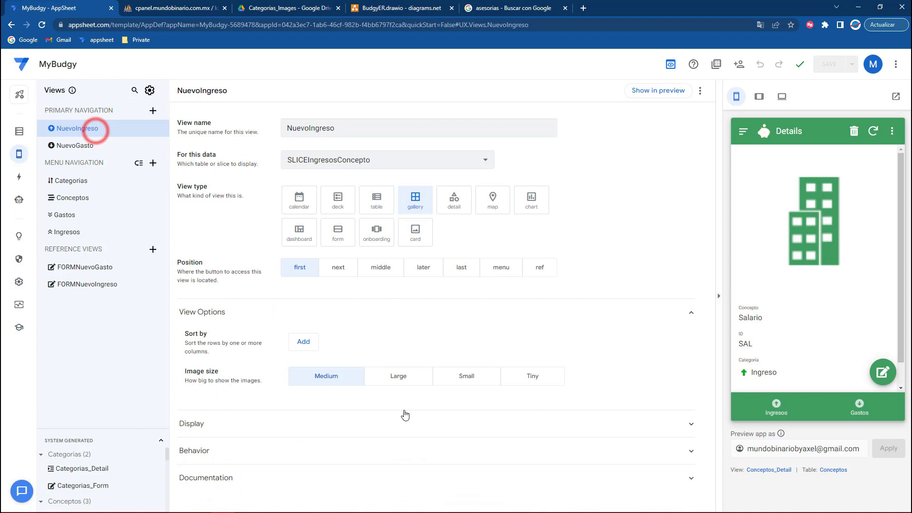
left_click(209, 433)
scroll(205, 433, "down", 5)
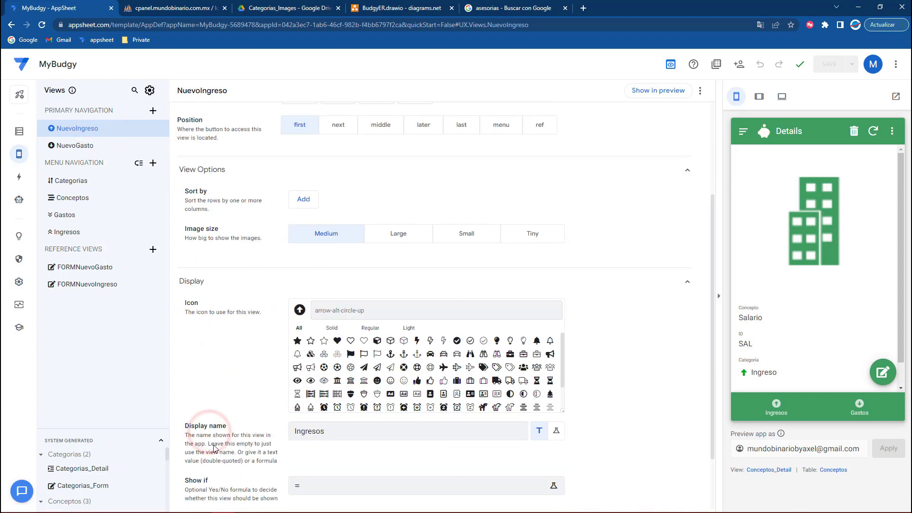
left_click(203, 454)
left_click(422, 404)
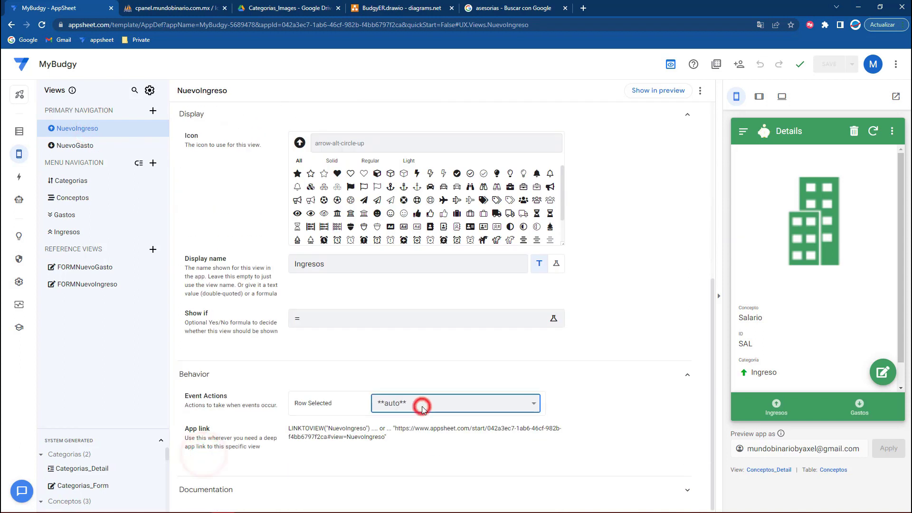
left_click(433, 475)
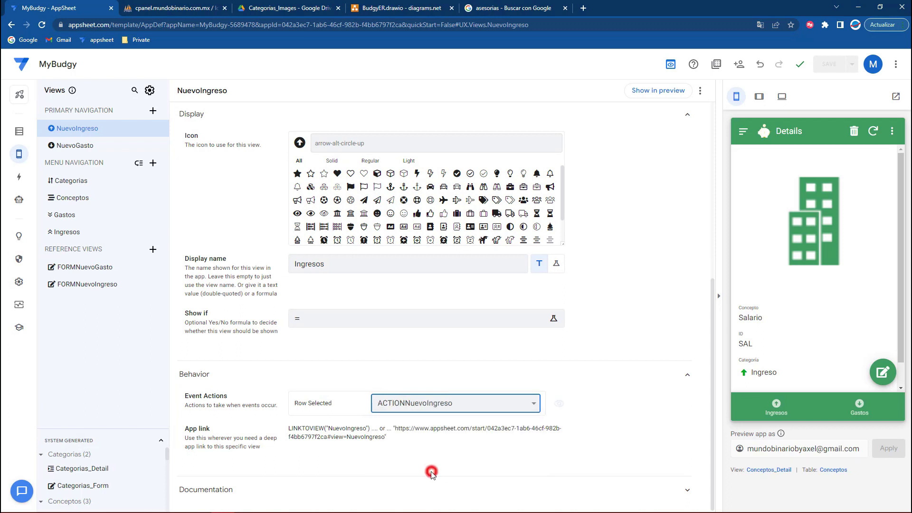
left_click(827, 74)
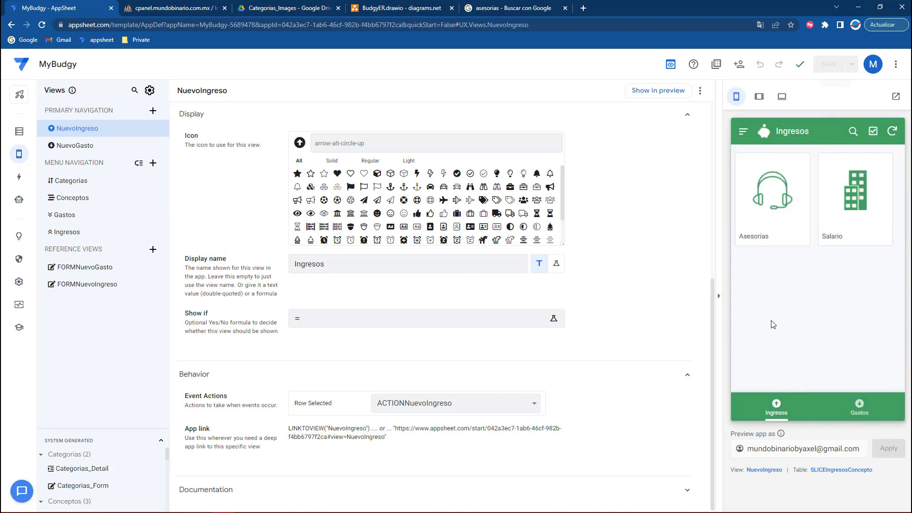
Step: Register a Salario income of 2500 through the form in the app preview and sync the app
left_click(860, 203)
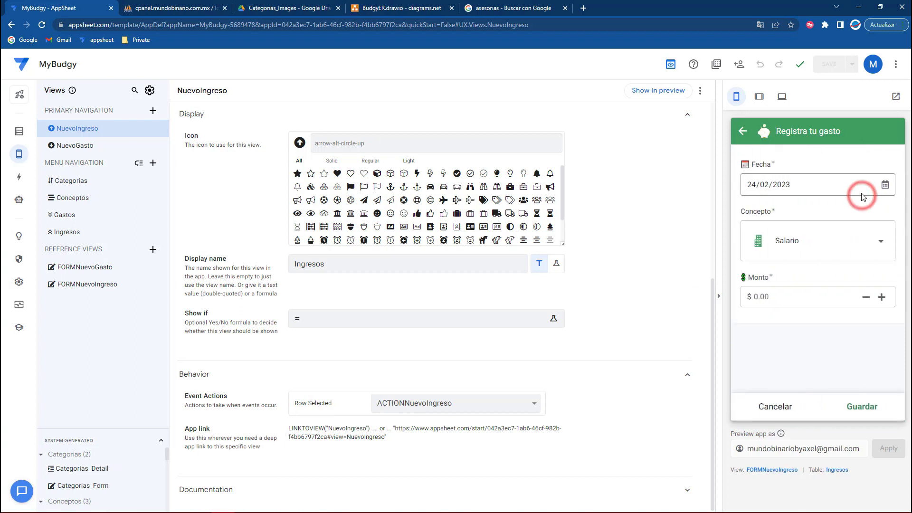
left_click(784, 289)
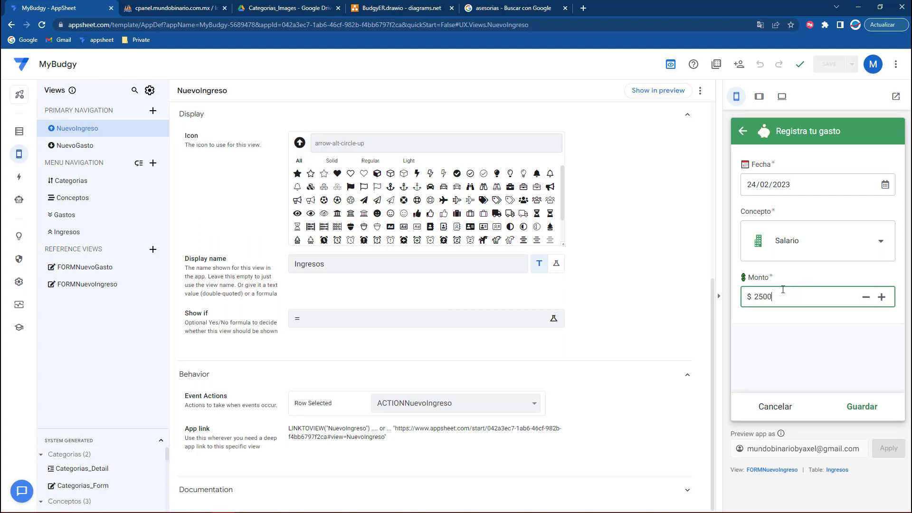
left_click(863, 407)
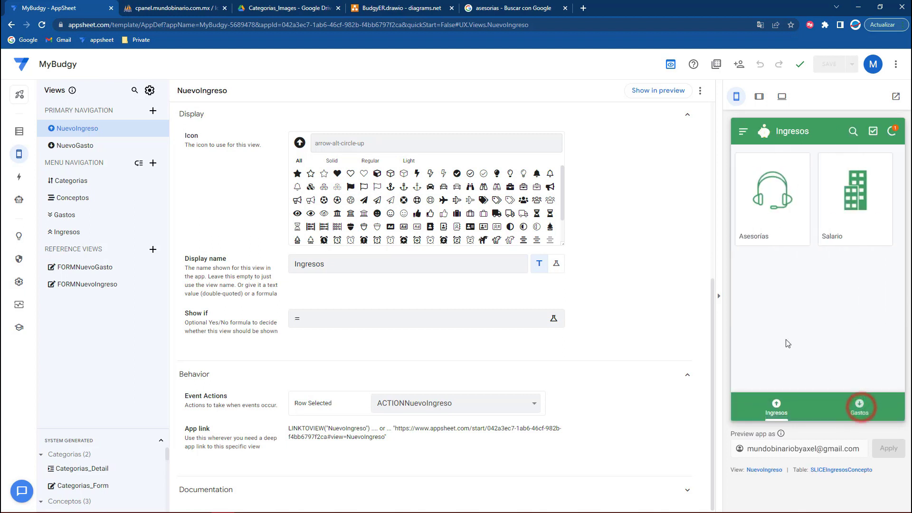
left_click(891, 135)
Step: Check the records of the Ingresos table in phpMyAdmin and return to AppSheet
left_click(168, 8)
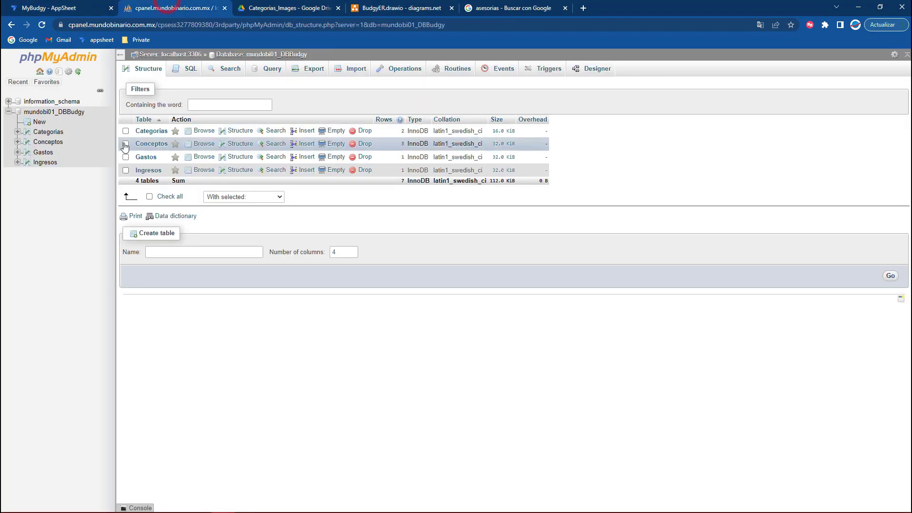
left_click(44, 163)
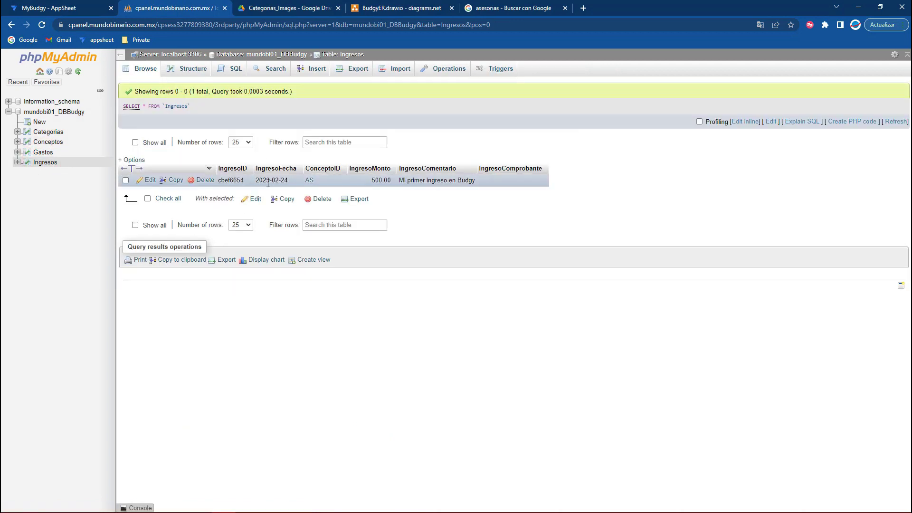
left_click(52, 8)
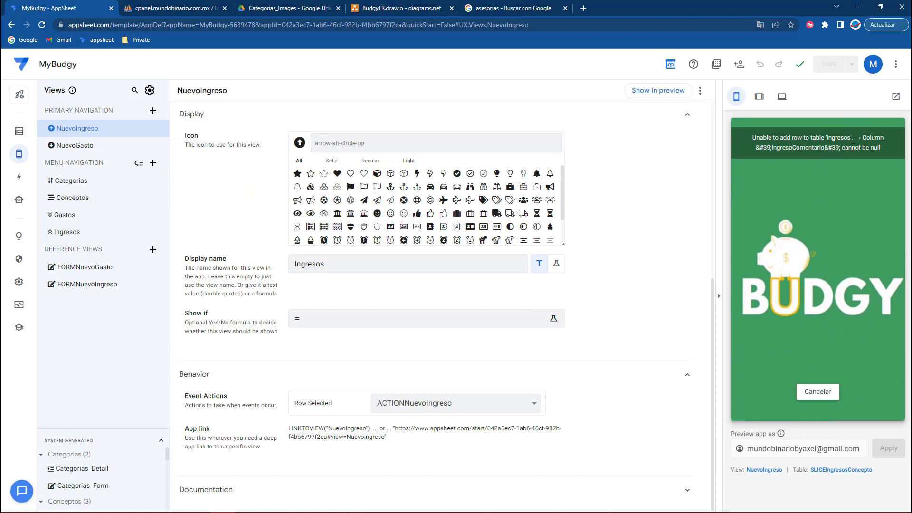
Step: Read the sync message in the app preview and cancel the sync
left_click(795, 151)
left_click(845, 149)
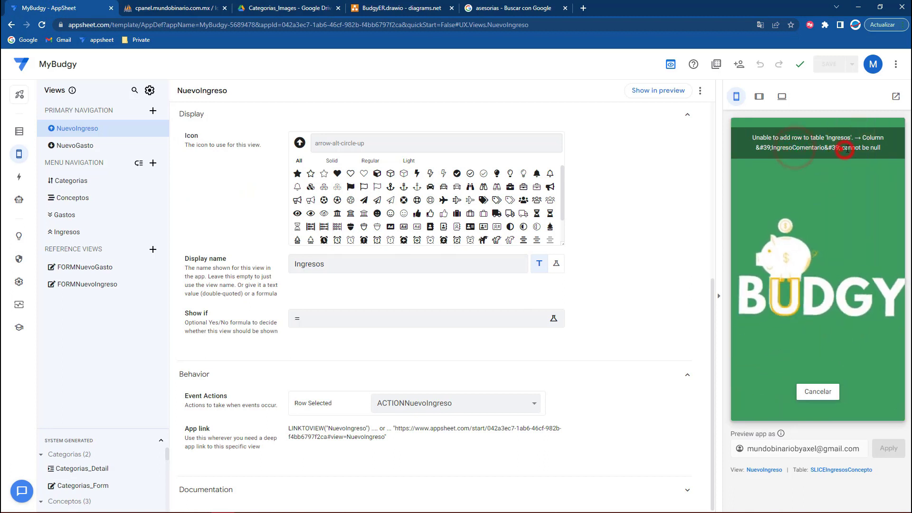
left_click(817, 393)
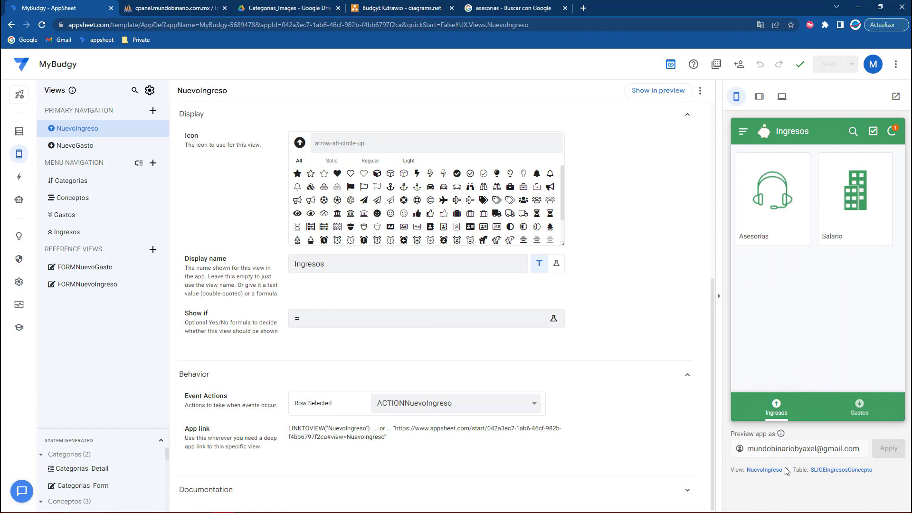
Step: Examine the column settings of the Ingresos table, especially whether IngresoComentario and IngresoComprobante are required
left_click(20, 135)
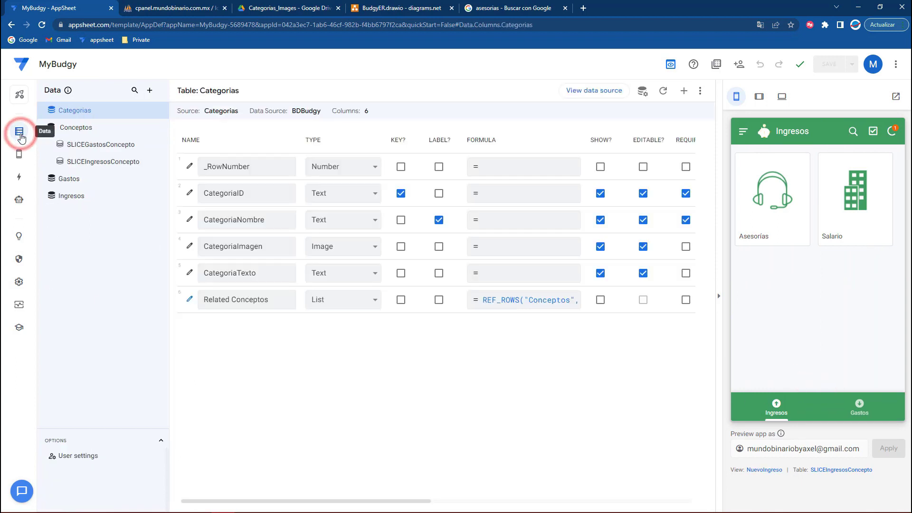
left_click(65, 195)
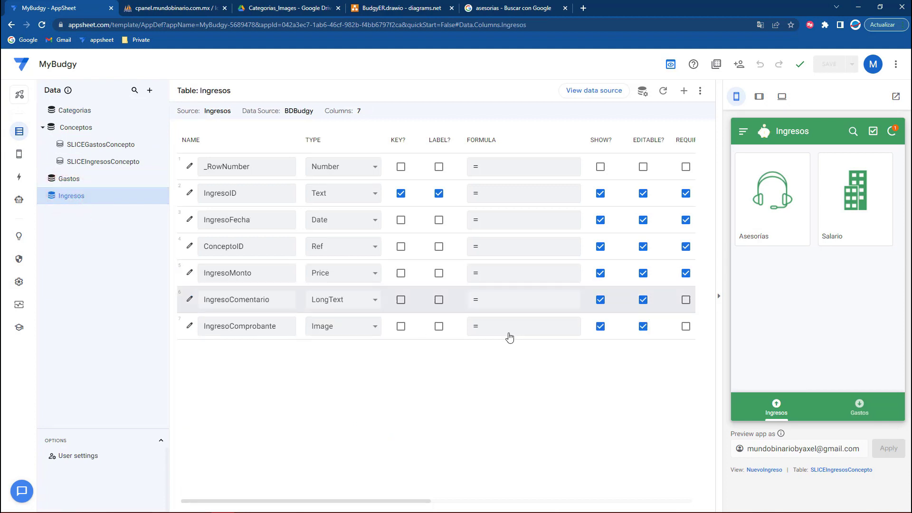
left_click(416, 458)
mouse_move(394, 499)
left_mouse_down()
mouse_move(441, 502)
mouse_move(381, 501)
left_mouse_up()
Step: Switch to phpMyAdmin and change the Ingresos table's IngresoComprobante column to allow null values, saving the change
left_click(195, 3)
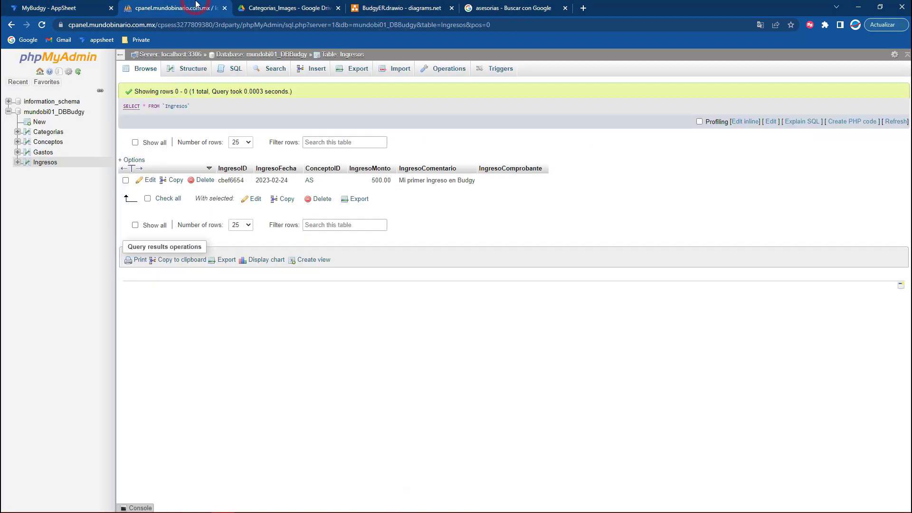
left_click(43, 163)
left_click(183, 75)
left_click(352, 184)
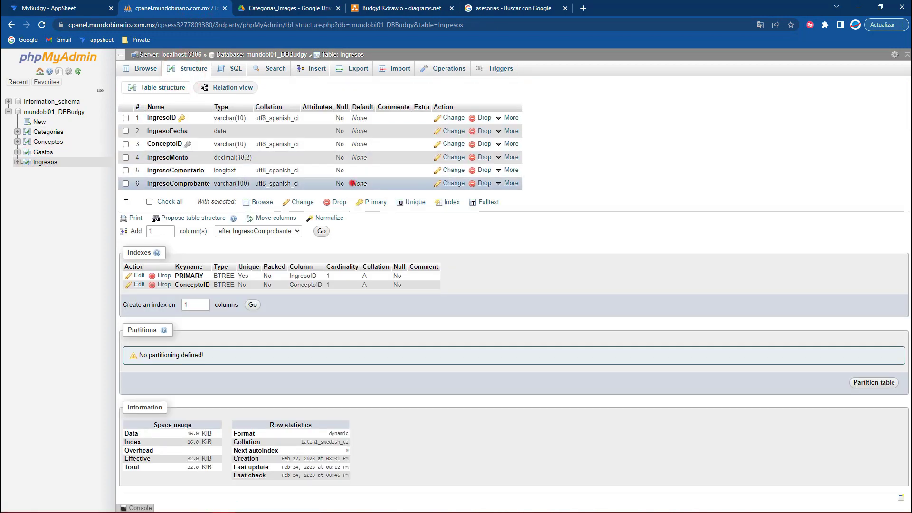
left_click(452, 184)
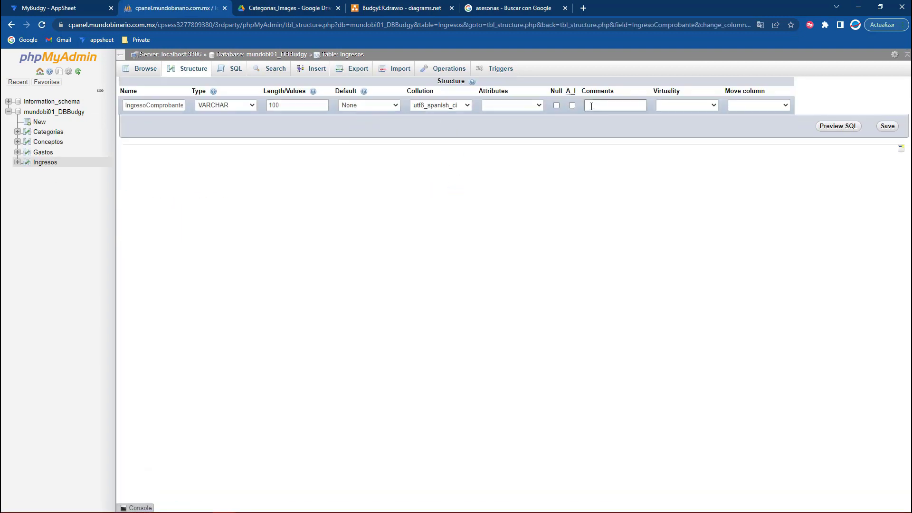
left_click(556, 106)
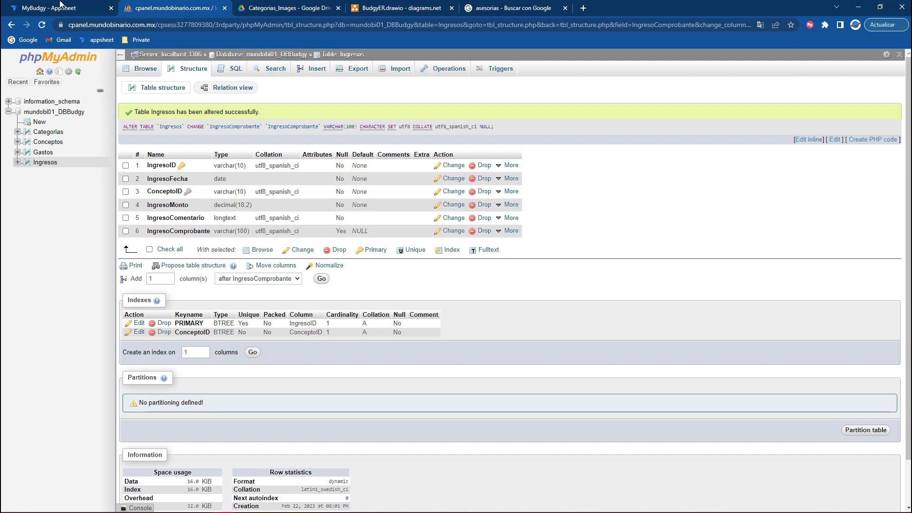
Step: Return to AppSheet, try to sync the pending income again in the preview, cancel the sync and reload the editor
left_click(56, 5)
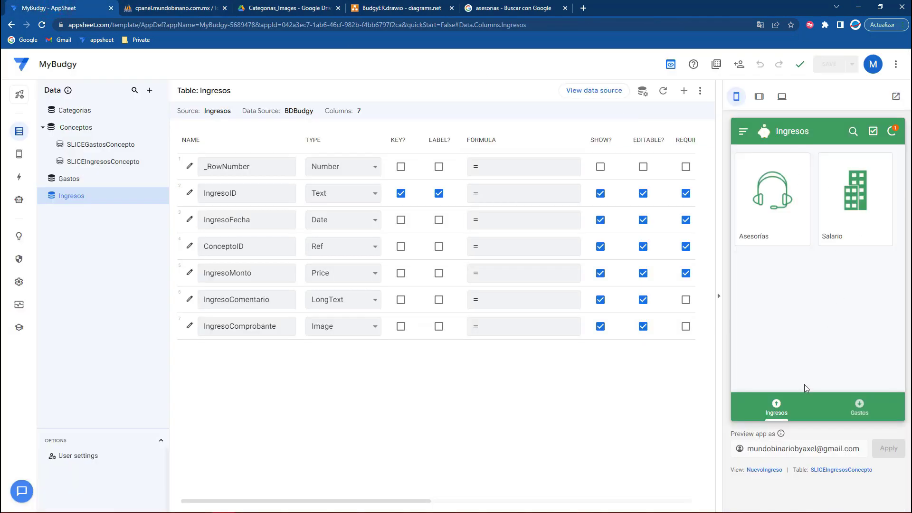
left_click(893, 131)
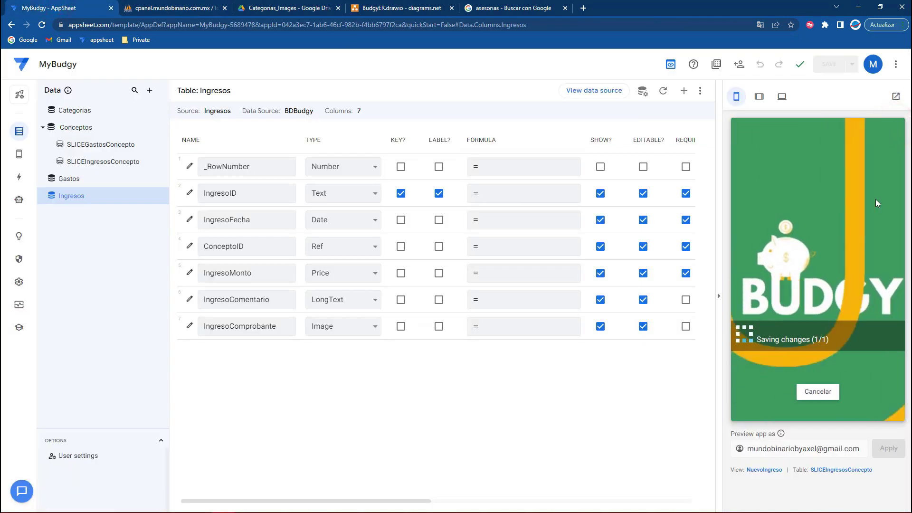
left_click(818, 392)
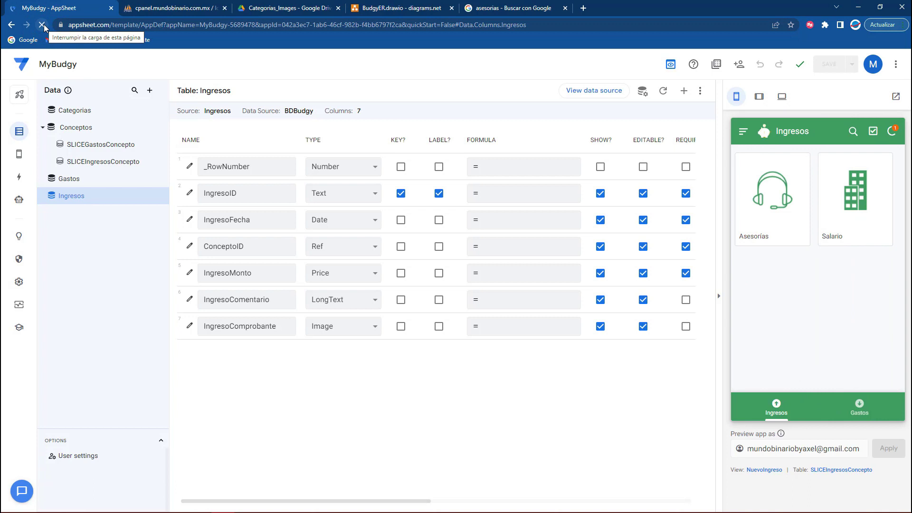
Step: Change the Ingresos table's IngresoComentario column in phpMyAdmin to allow null values, save it and return to AppSheet
left_click(157, 7)
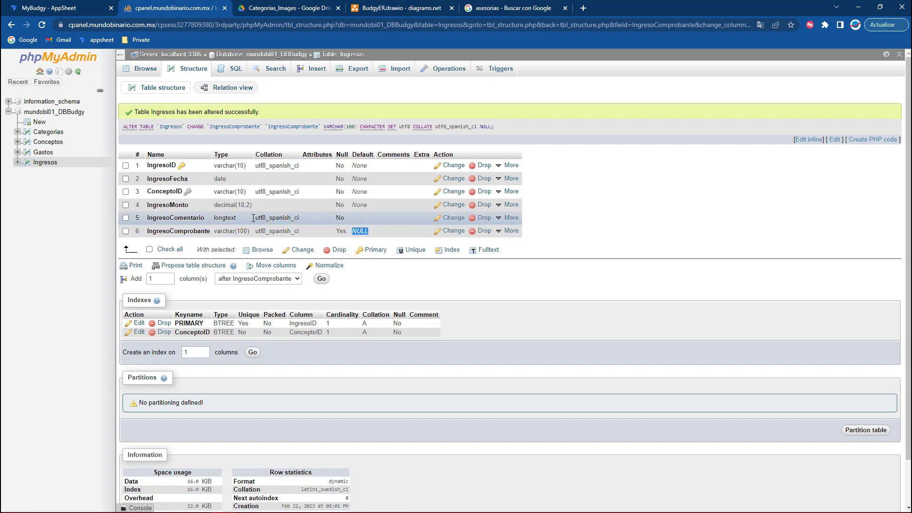
left_click(453, 217)
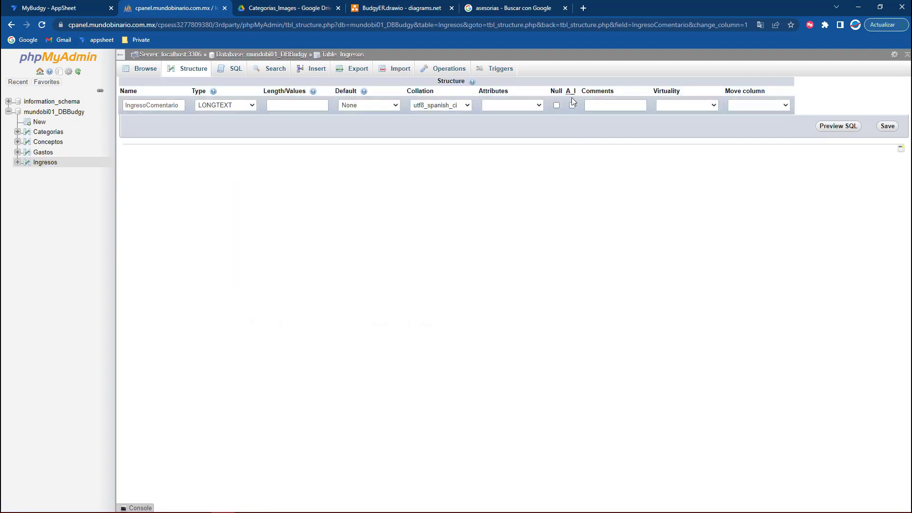
left_click(886, 126)
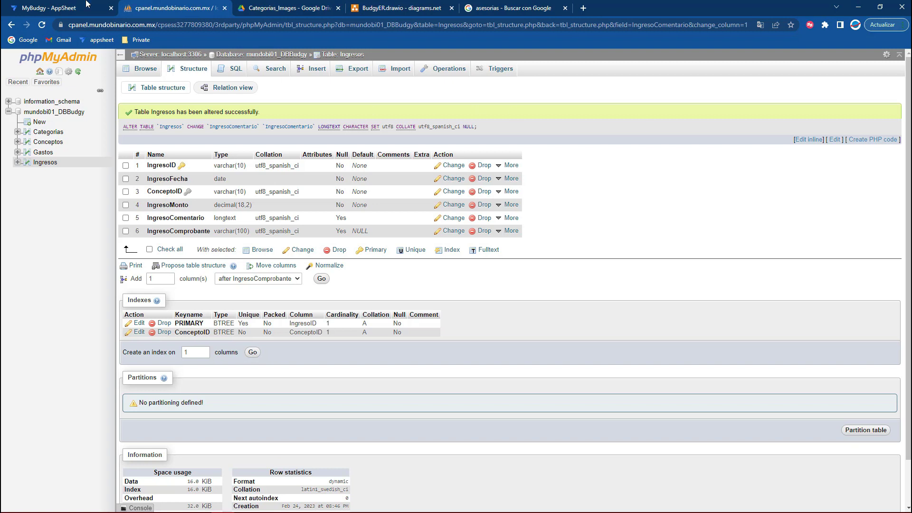
left_click(48, 7)
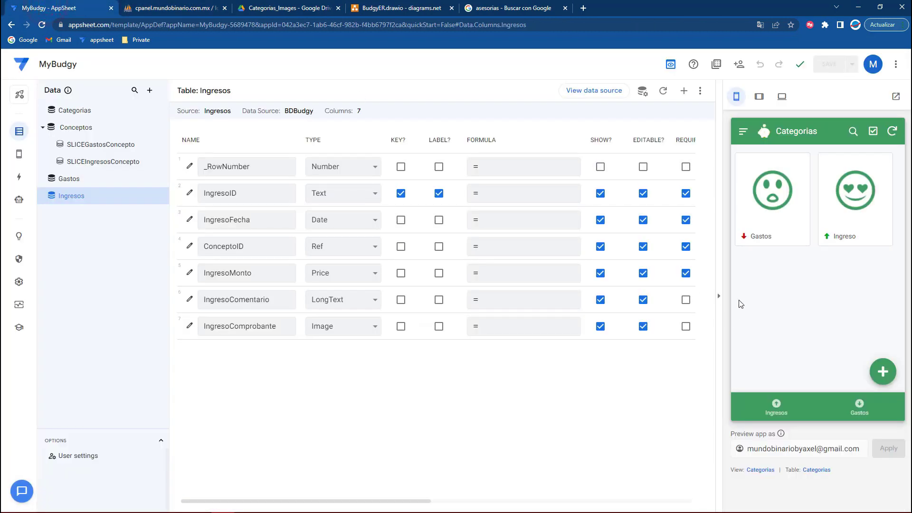
Step: Register a Salario income of 2500 from the Ingresos view in the app preview, save it and sync the app
left_click(779, 405)
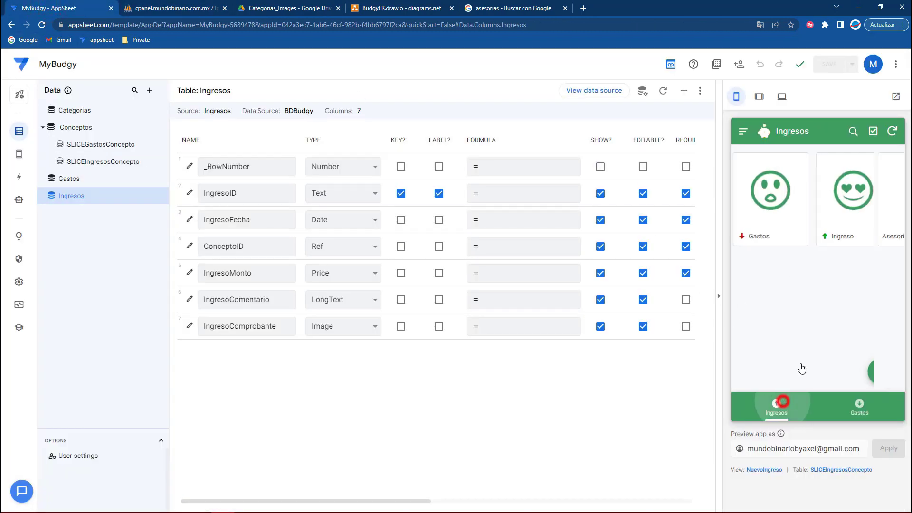
left_click(833, 214)
left_click(785, 298)
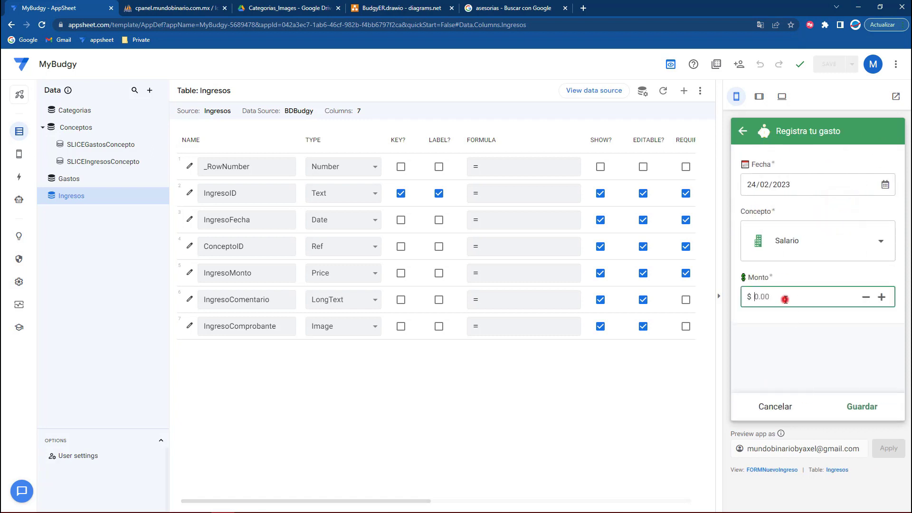
type("2500")
left_click(876, 409)
left_click(896, 133)
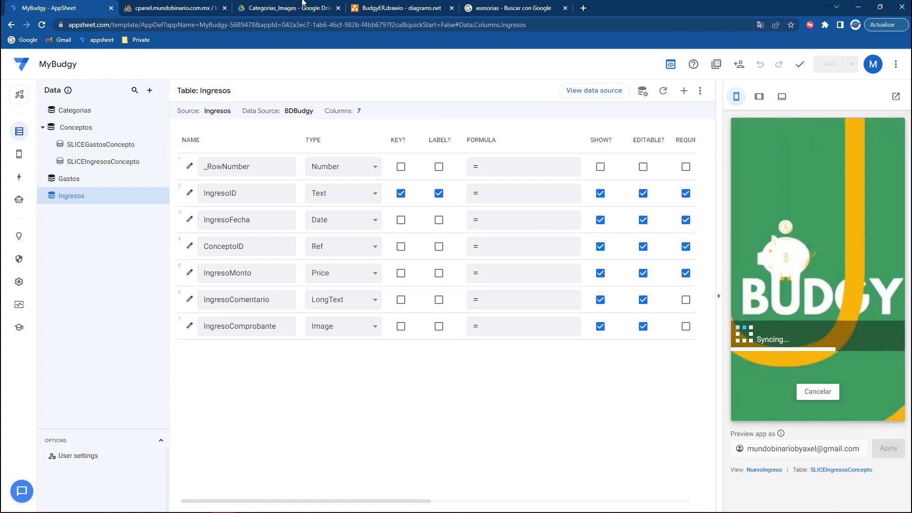
Step: Switch to phpMyAdmin to check the Ingresos table for the new 2500 Salario record, and return to AppSheet
left_click(195, 6)
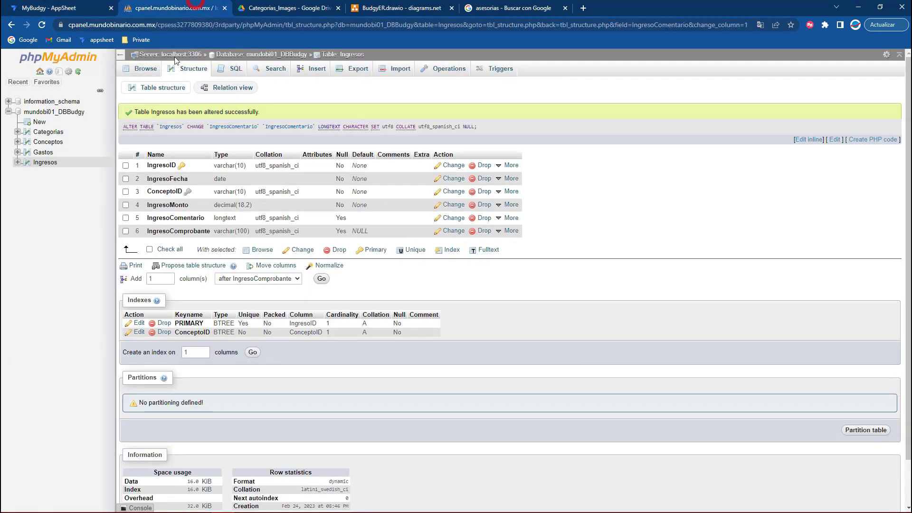
left_click(44, 162)
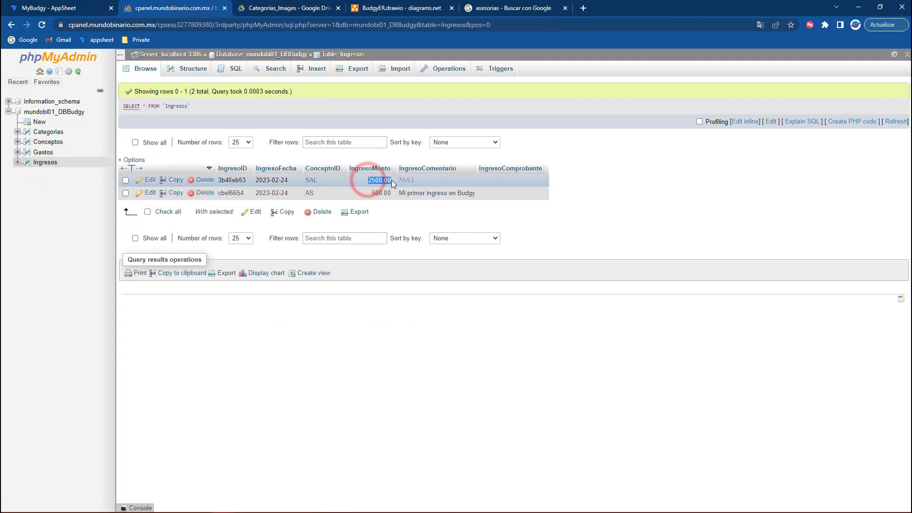
left_click(54, 7)
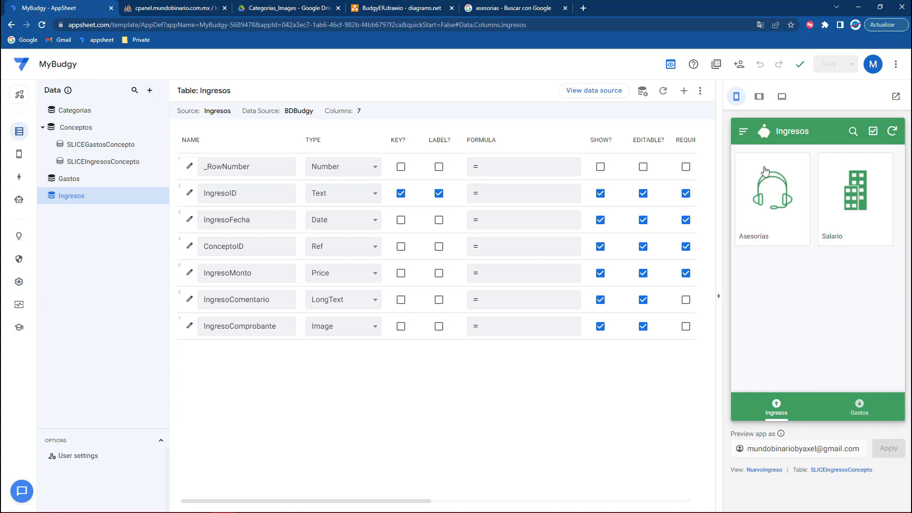
Step: Check the expense form that the Gimnasio concept opens in the preview, and discard it without saving
left_click(849, 404)
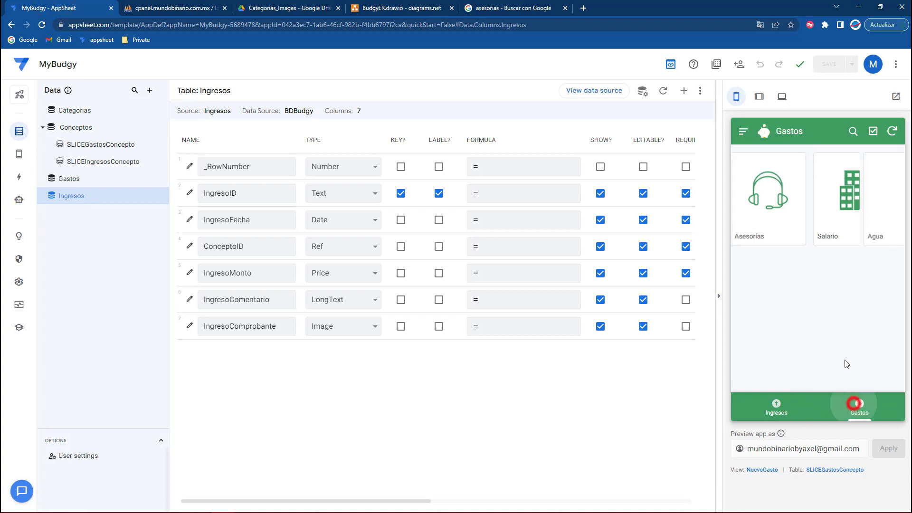
left_click(824, 209)
left_click(789, 287)
left_click(773, 409)
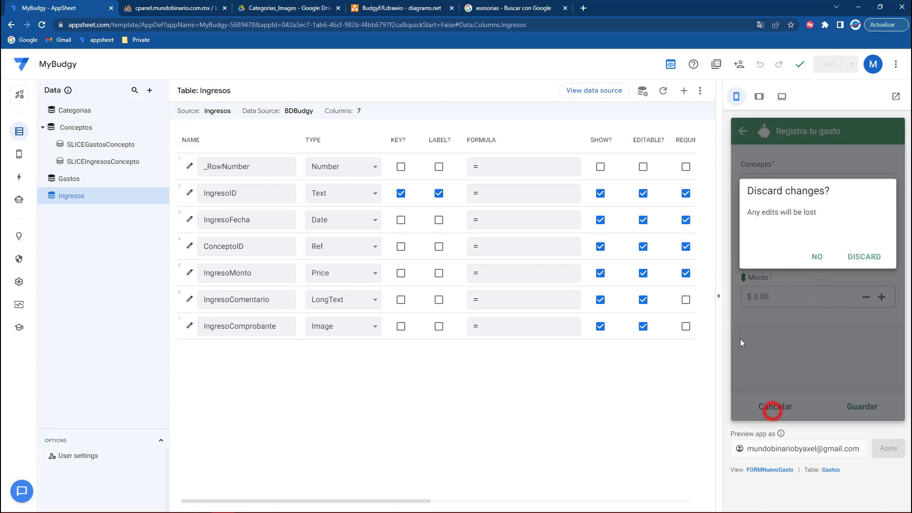
left_click(861, 256)
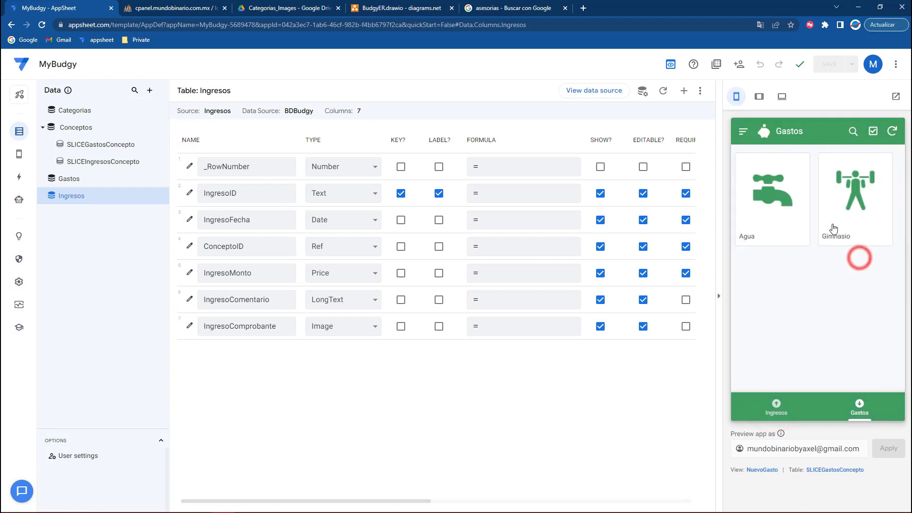
Step: Open the Salario record under Mis ingresos in the preview, check its edit form and cancel without changes
left_click(744, 133)
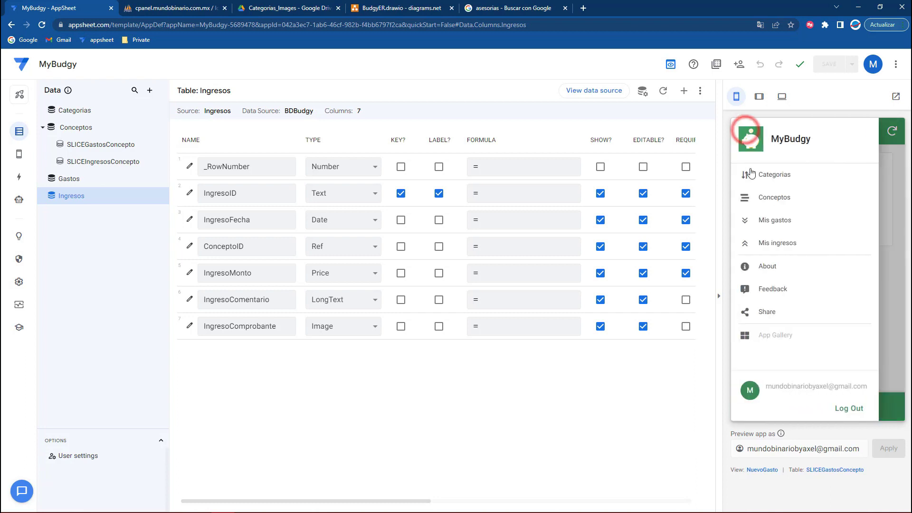
left_click(775, 245)
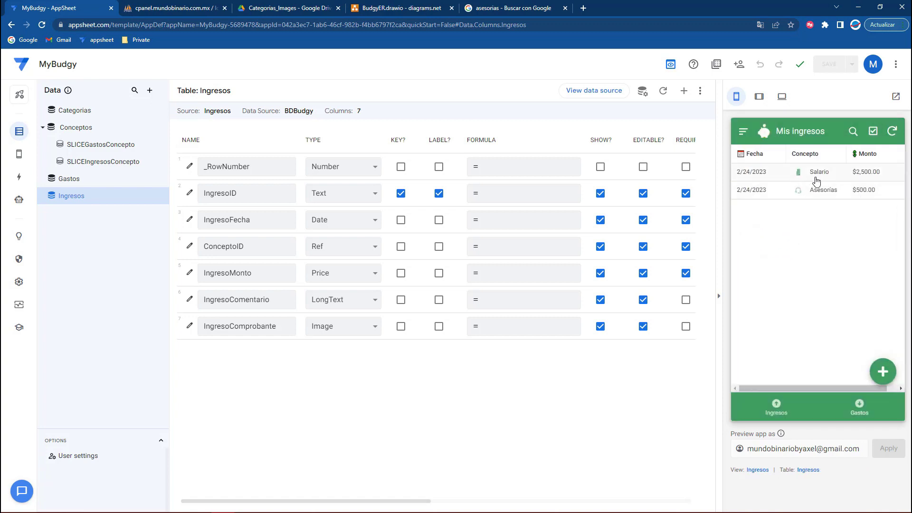
left_click(817, 181)
left_click(883, 371)
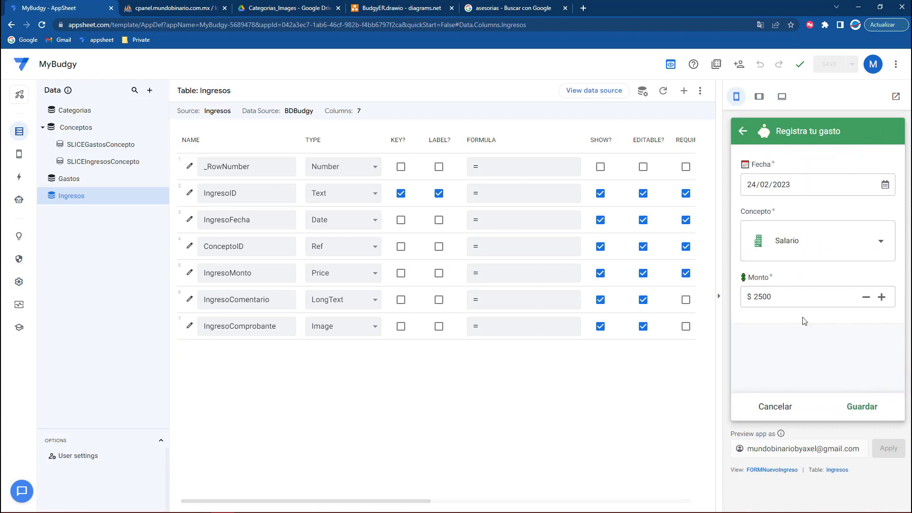
left_click(769, 407)
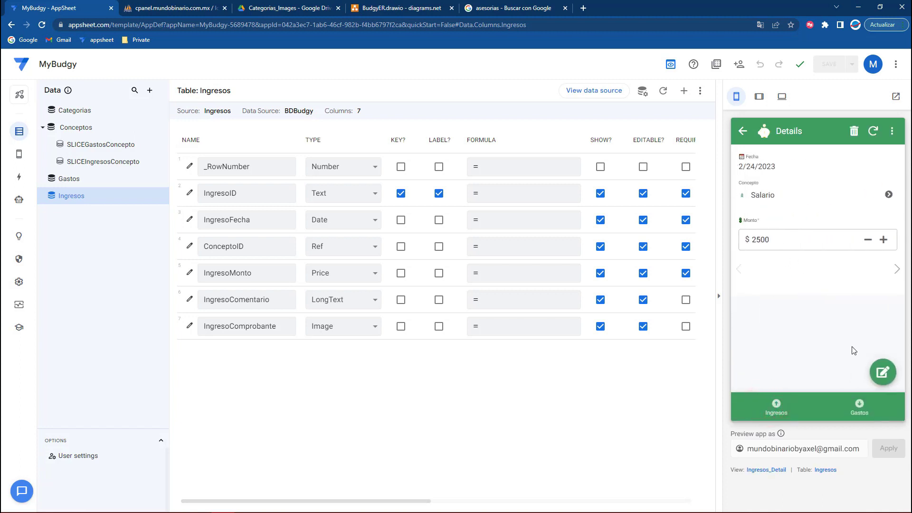
Step: Open the Ingresos_Detail view's settings from the preview and examine its quick edit columns and column order
left_click(769, 471)
scroll(376, 366, "down", 2)
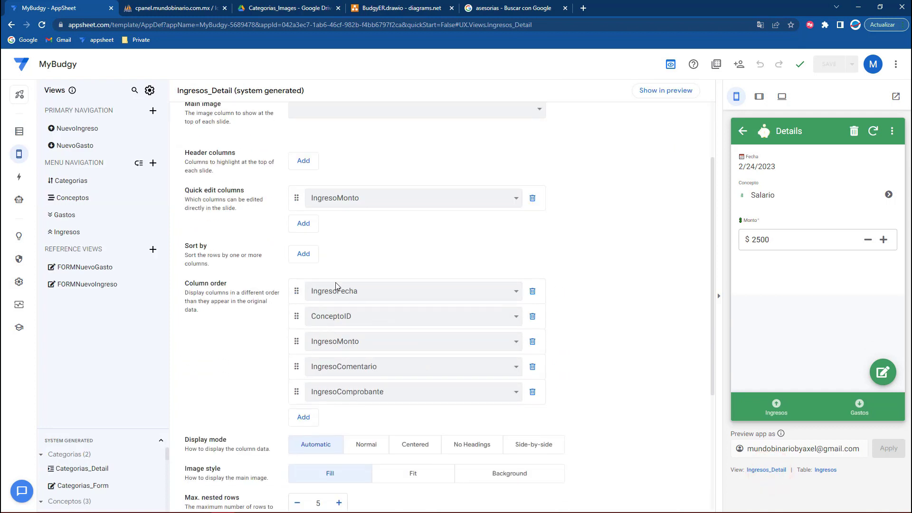
scroll(351, 271, "up", 2)
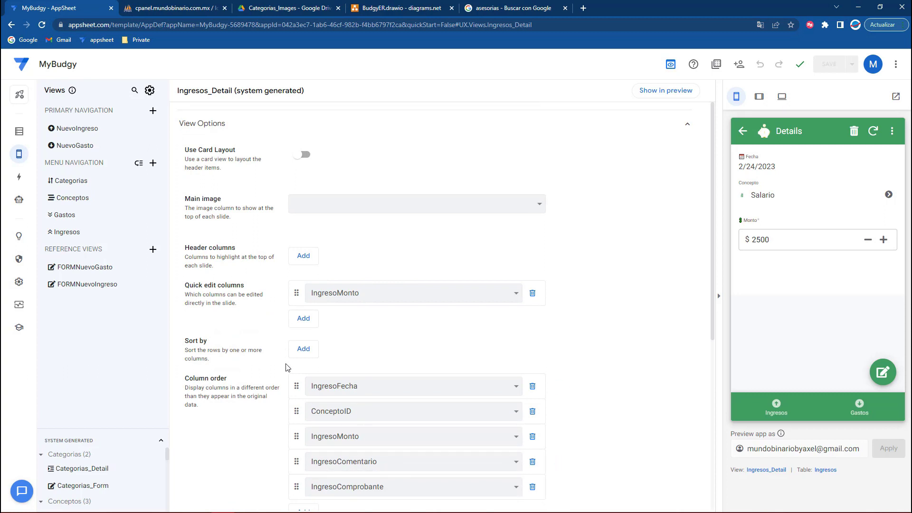
Step: Try entering an amount of 250 in a new Salario income form in the preview, and discard the entry
left_click(777, 404)
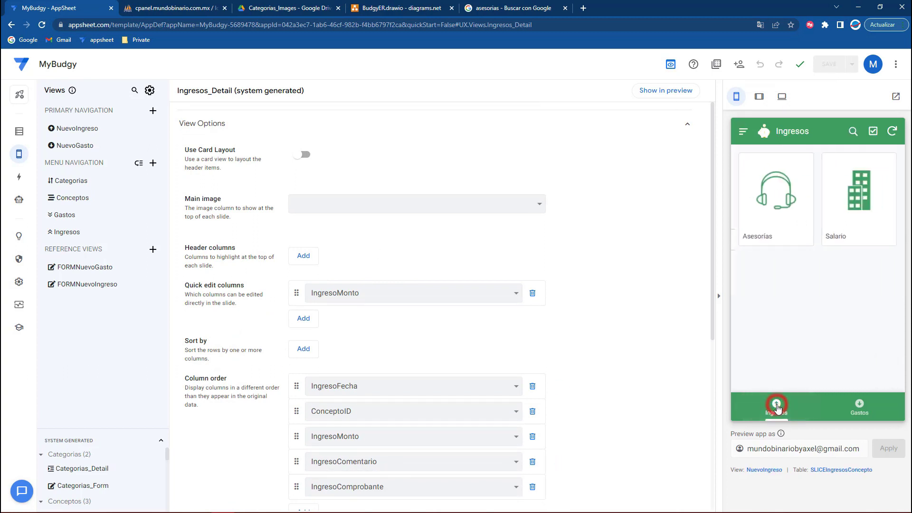
left_click(836, 208)
left_click(784, 295)
type("250")
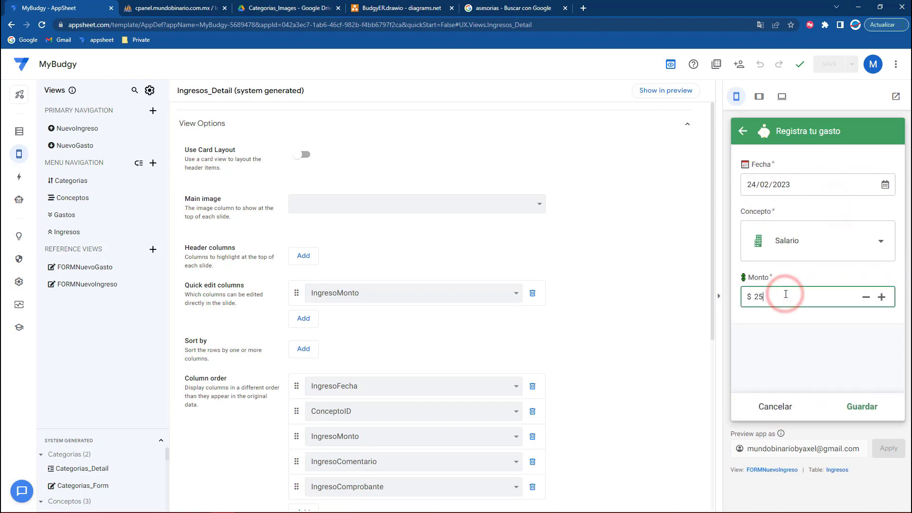
left_click(775, 407)
left_click(865, 254)
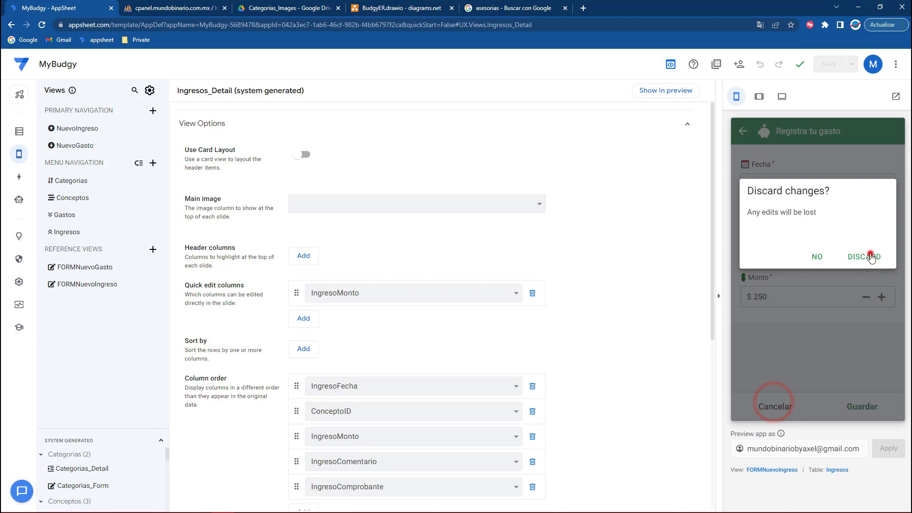
Step: Register a new Gimnasio expense with an amount from the Gastos view in the preview and save it
left_click(862, 406)
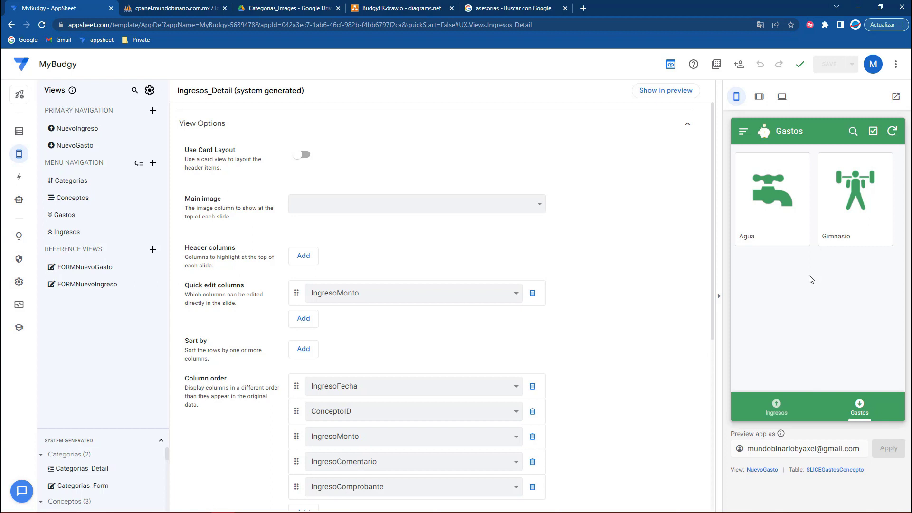
left_click(850, 192)
left_click(773, 295)
type("220")
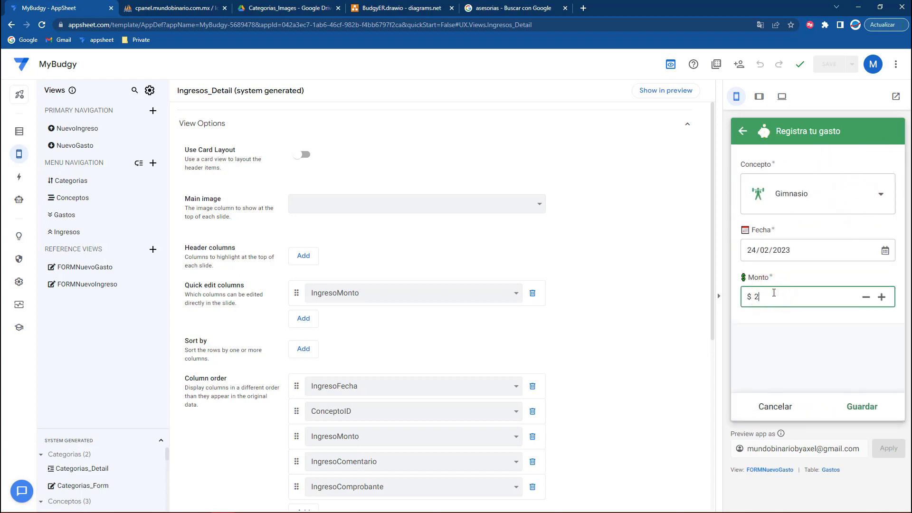
left_click(854, 407)
Step: Review the recorded expenses under Mis gastos in the preview, and go back to the Gastos view
left_click(742, 135)
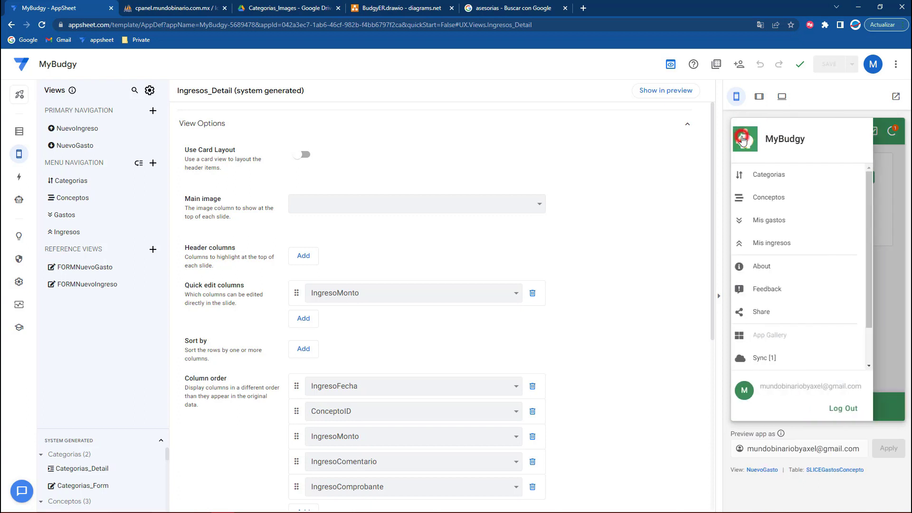
left_click(770, 222)
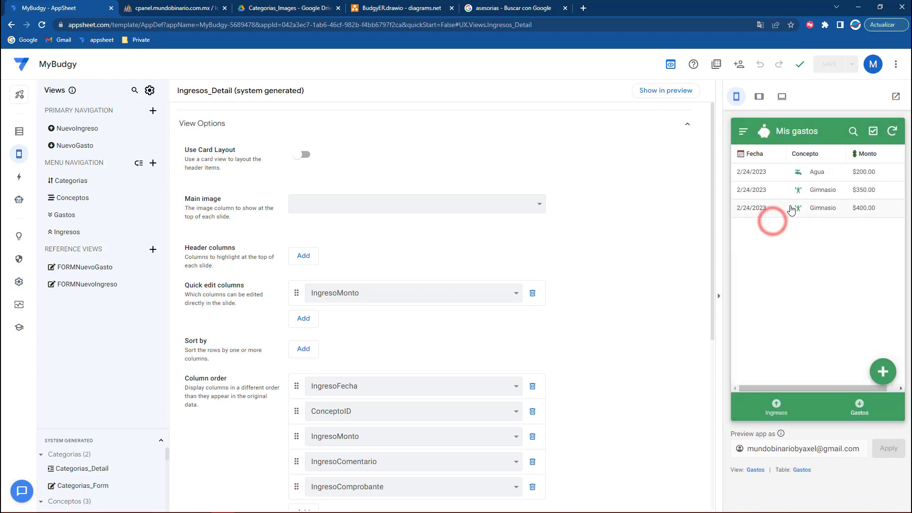
left_click(859, 407)
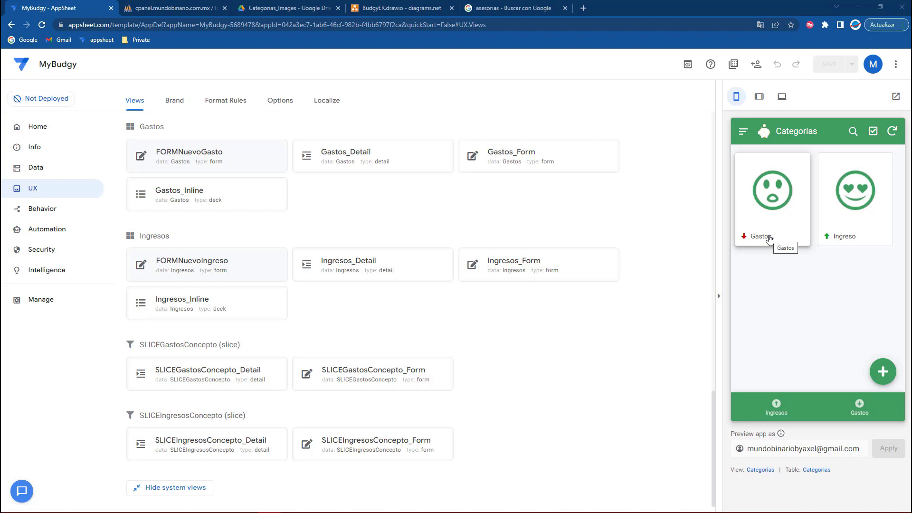
Step: Open the app's Data section in the legacy editor and switch to the new editor interface
left_click(770, 238)
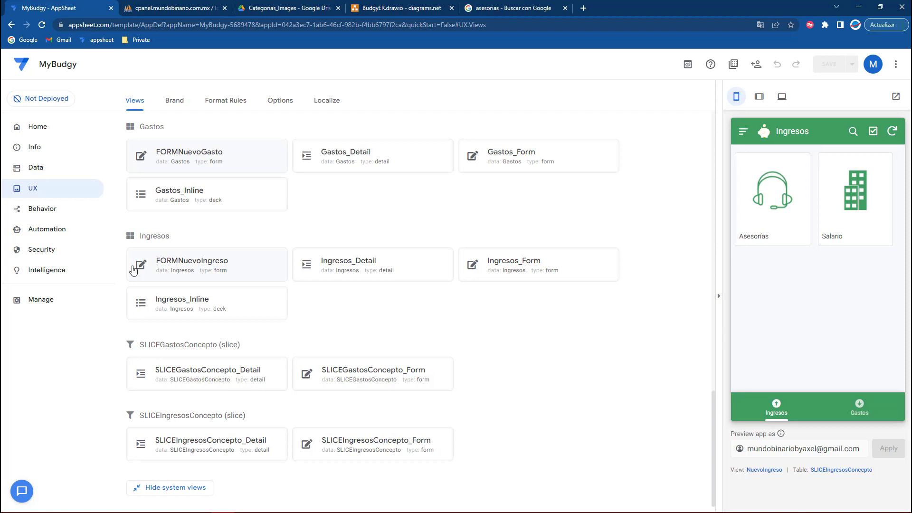
left_click(51, 168)
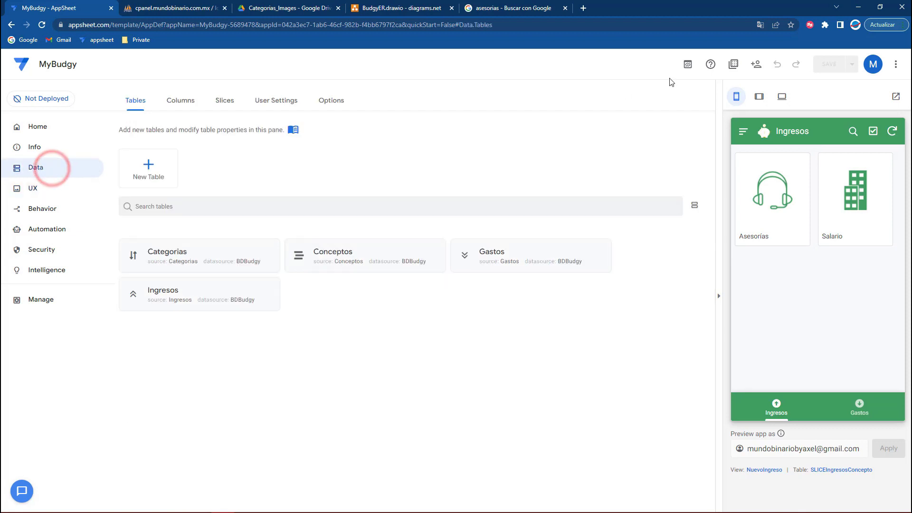
left_click(688, 64)
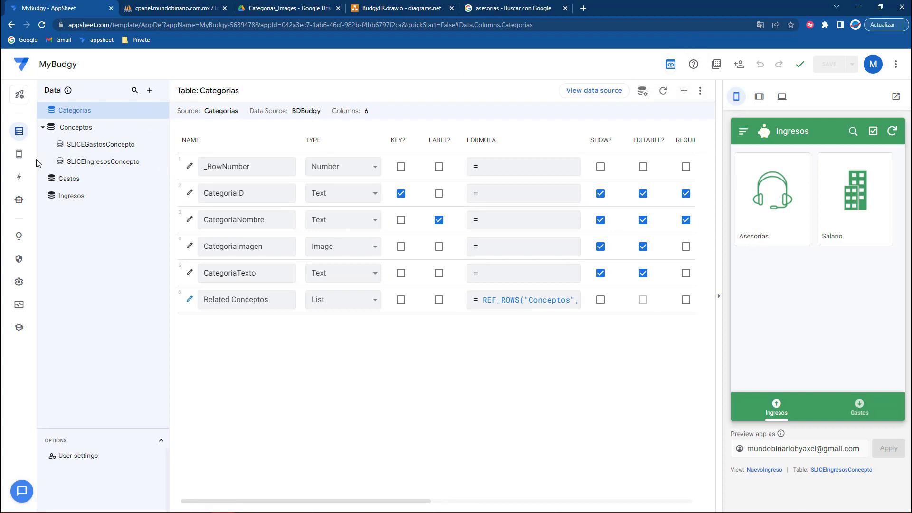
left_click(74, 131)
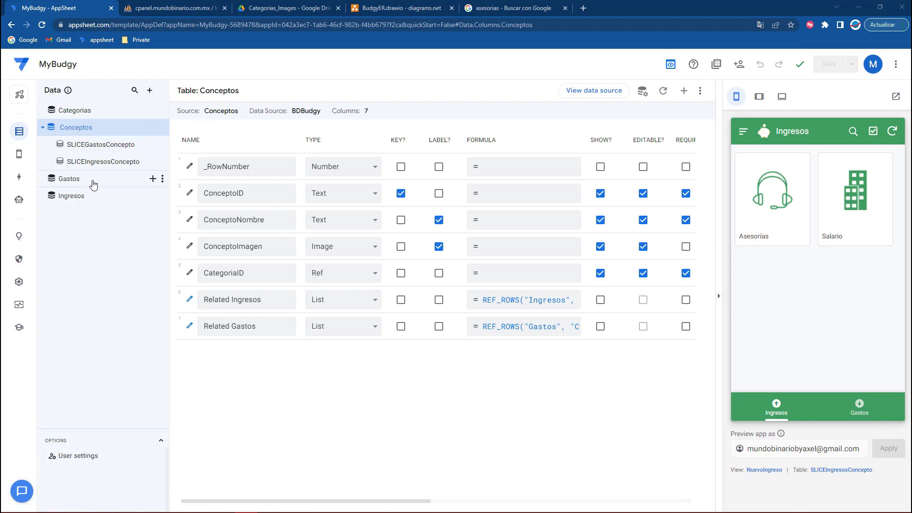
left_click(154, 112)
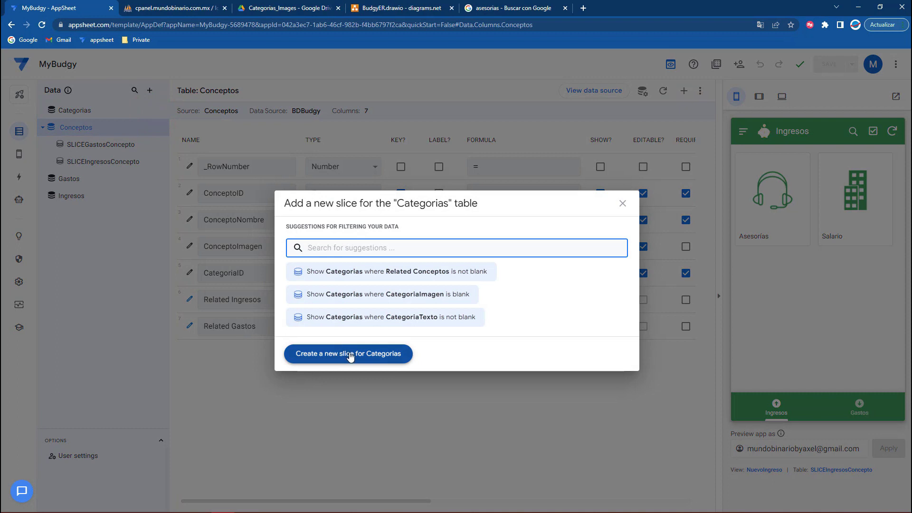
left_click(623, 205)
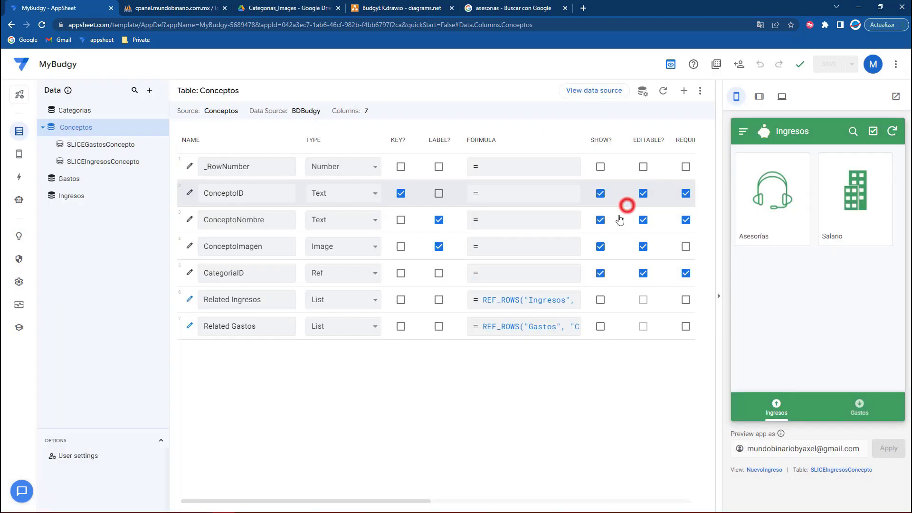
Step: Create a new slice of the Categorias table and name it SLICEGastoGuardado
left_click(70, 112)
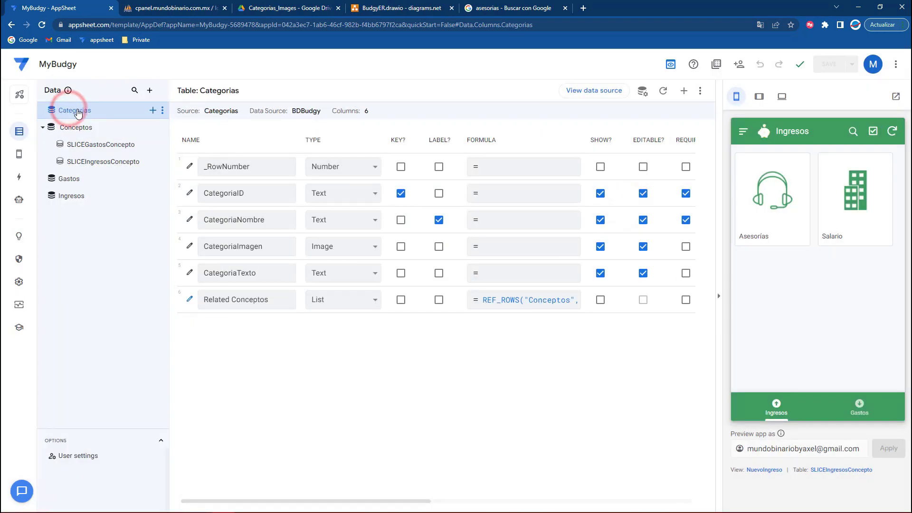
left_click(153, 112)
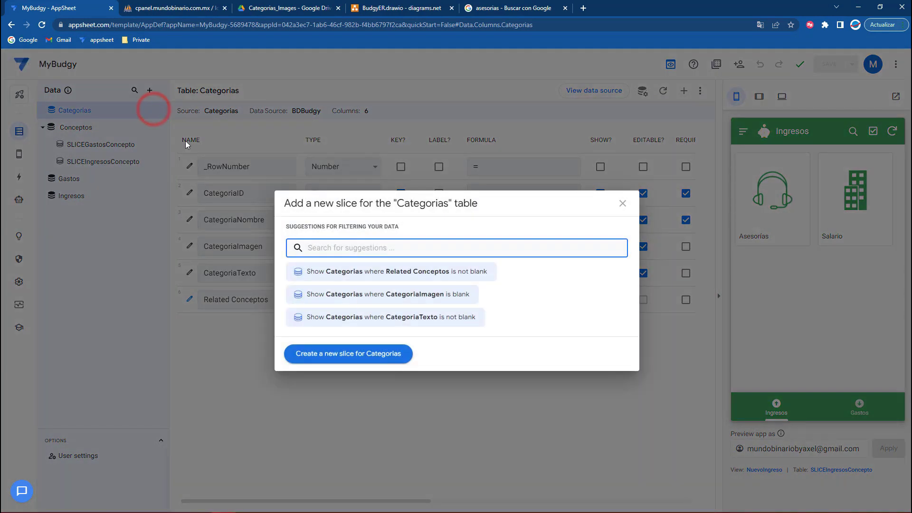
left_click(350, 358)
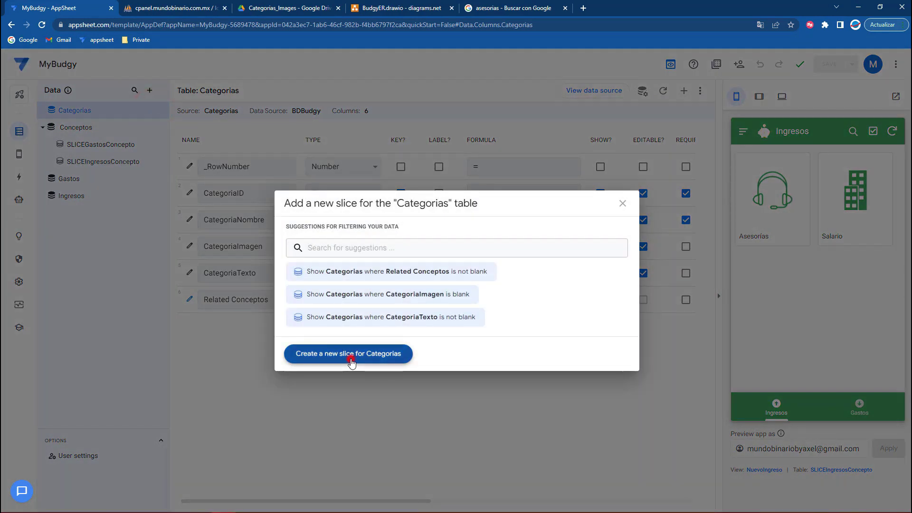
triple_click(336, 123)
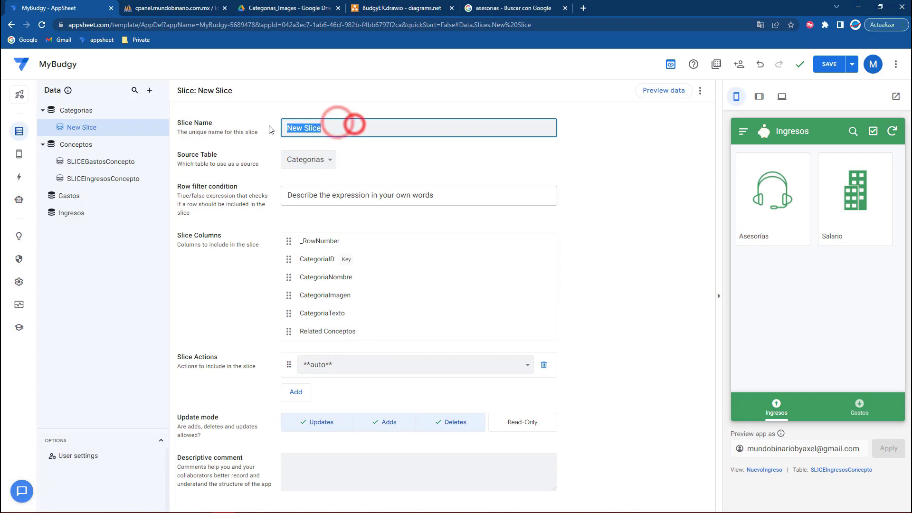
type("SLICEGastoGuardado")
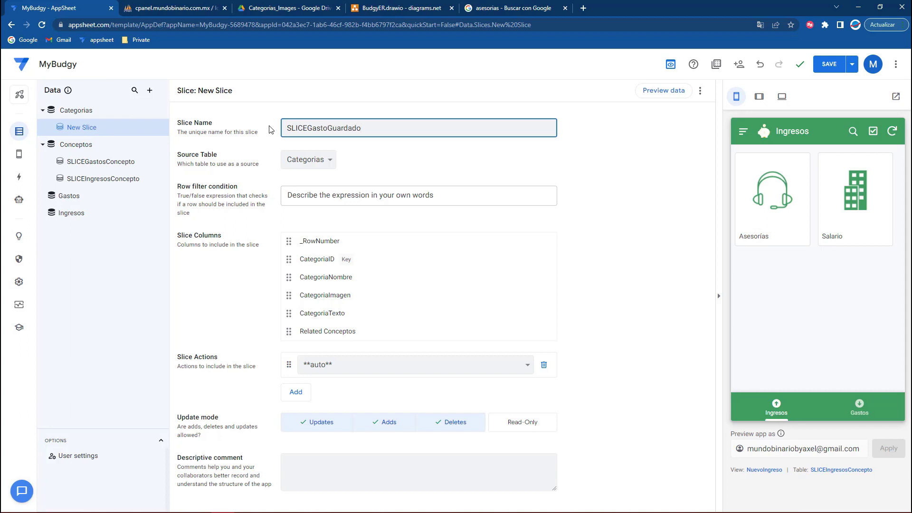
key("Return")
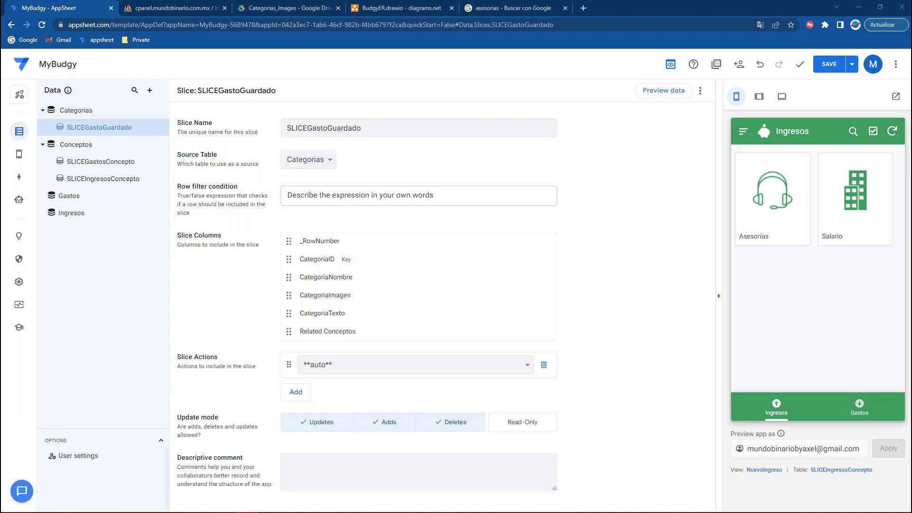
Step: Set the SLICEGastoGuardado row filter to [CategoriaID] = "G" and save the app
left_click(324, 191)
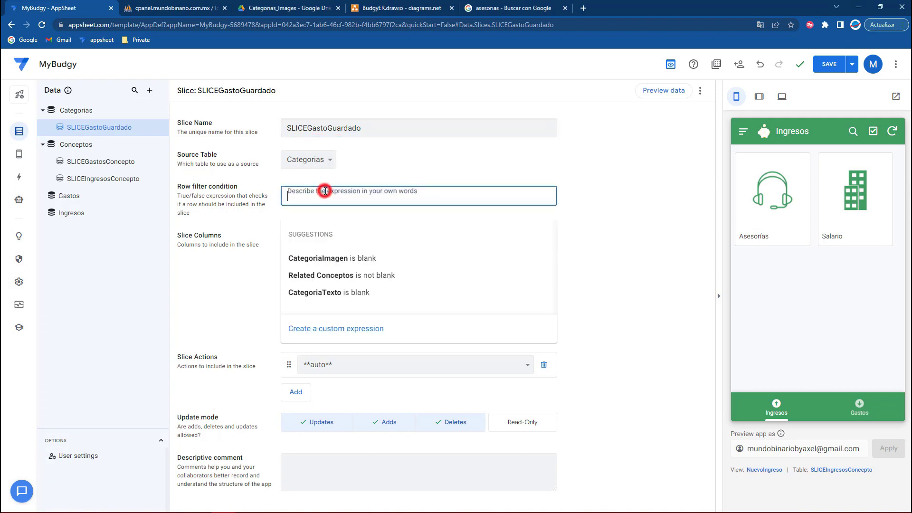
left_click(325, 328)
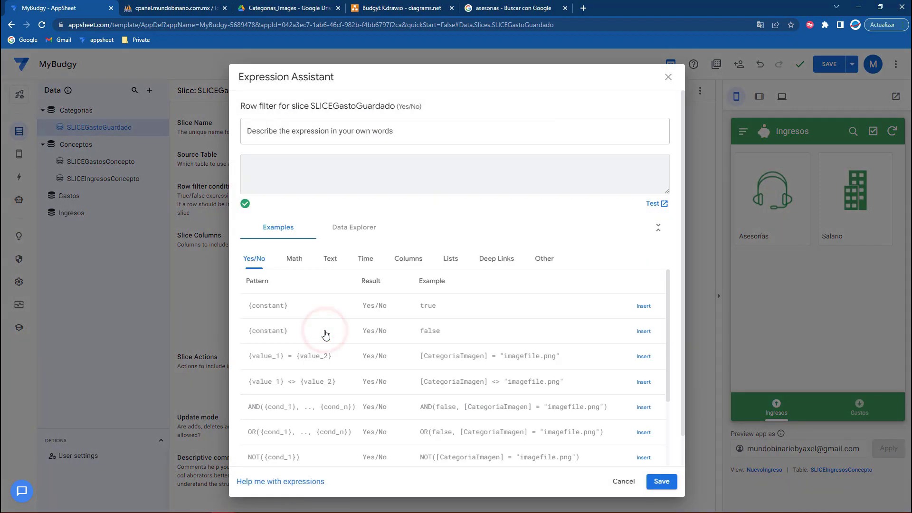
left_click(333, 184)
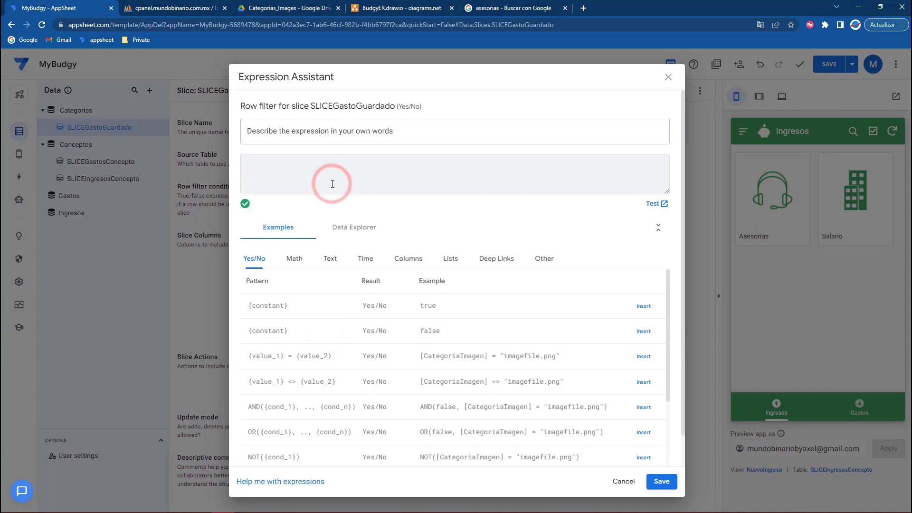
left_click(411, 258)
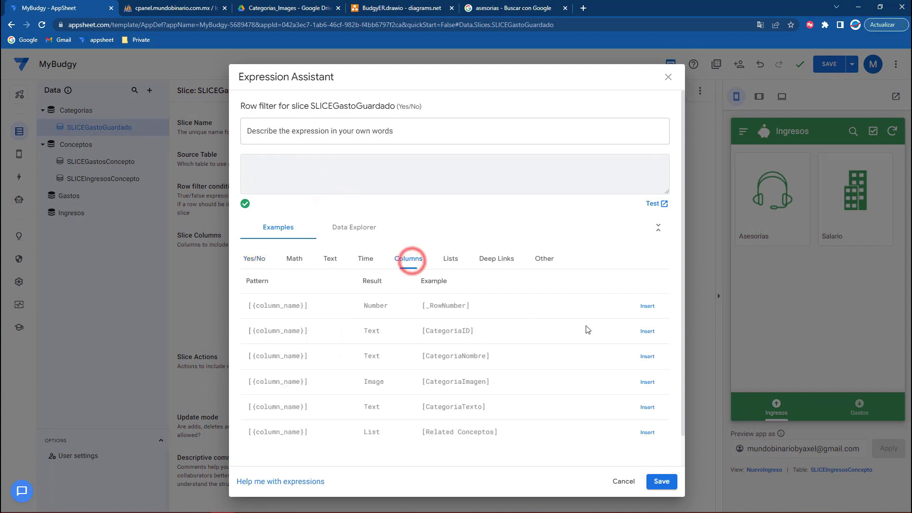
left_click(646, 331)
left_click(352, 177)
type(")")
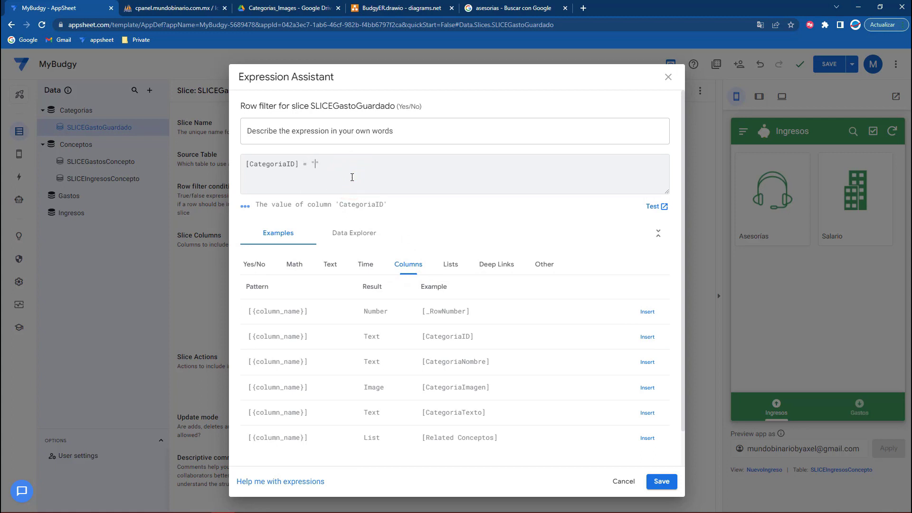
left_click(661, 482)
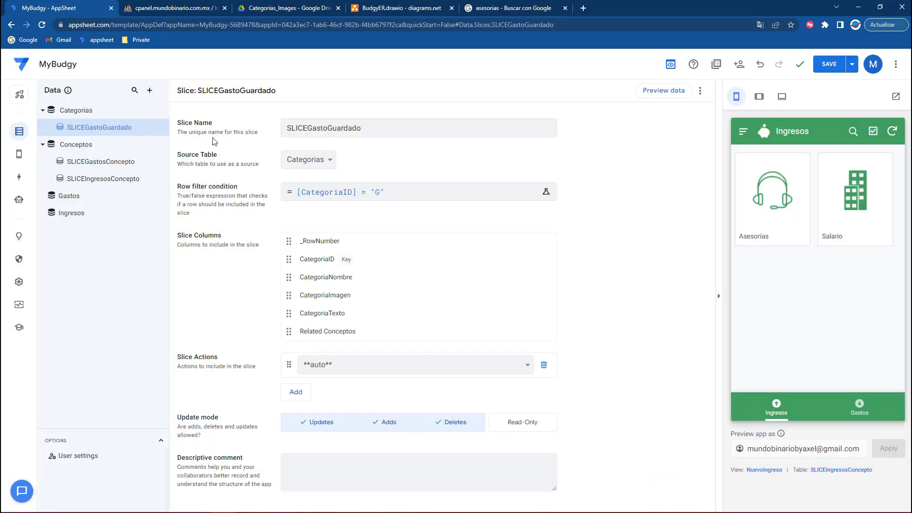
left_click(829, 64)
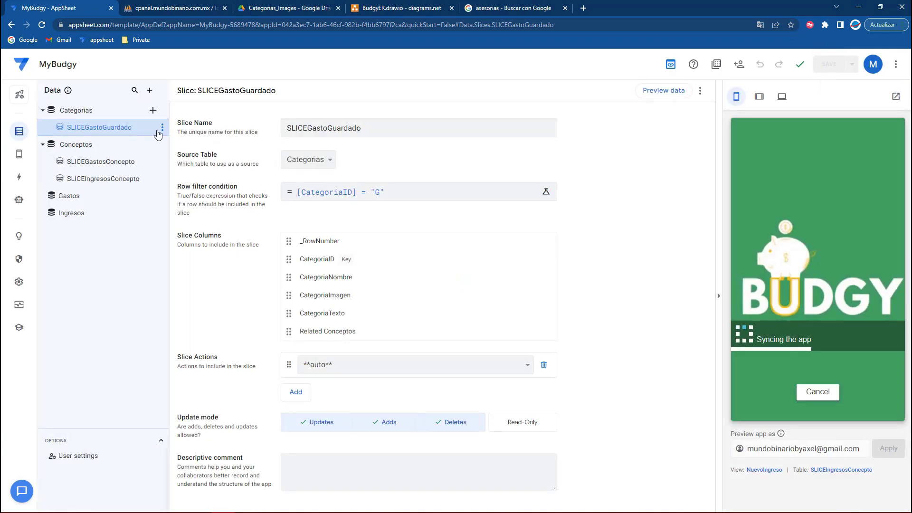
Step: Duplicate the SLICEGastoGuardado slice and rename the copy SLICEIngresoGuardado
left_click(162, 129)
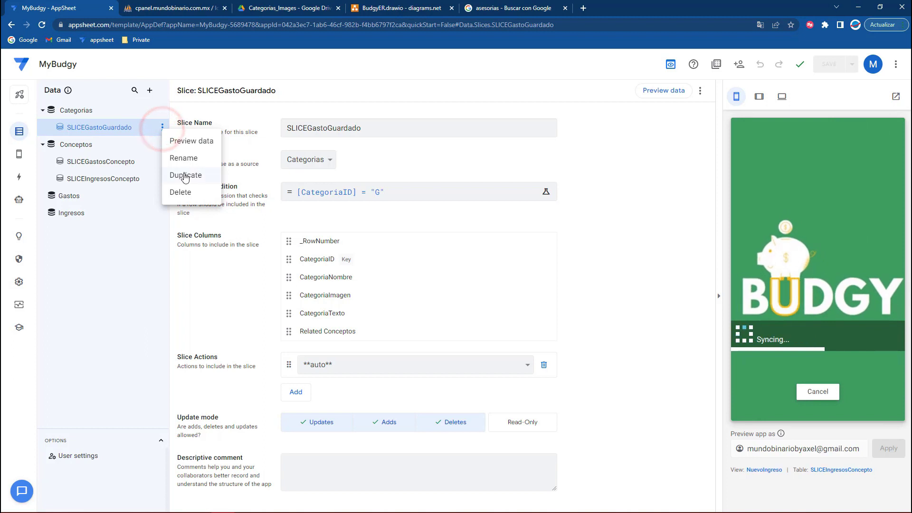
left_click(162, 129)
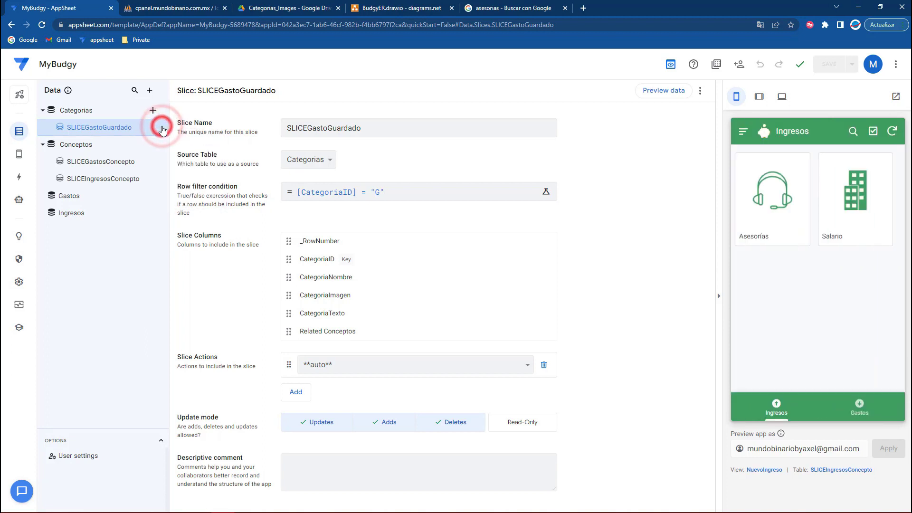
left_click(185, 143)
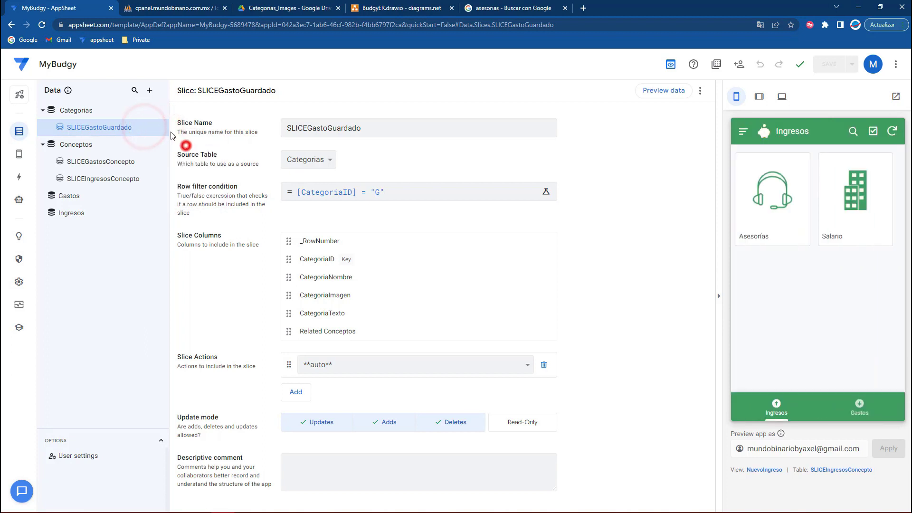
left_click(163, 129)
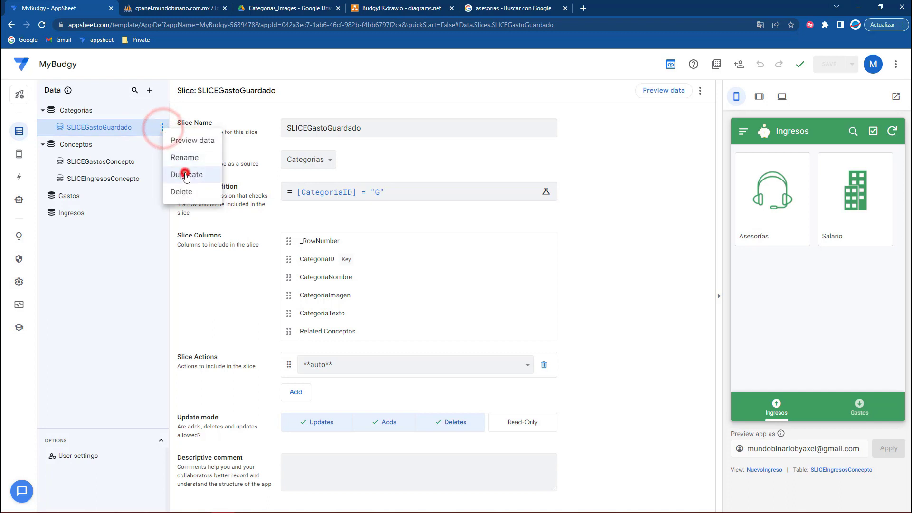
left_click(180, 171)
left_click(374, 129)
left_click_drag(370, 129, 306, 129)
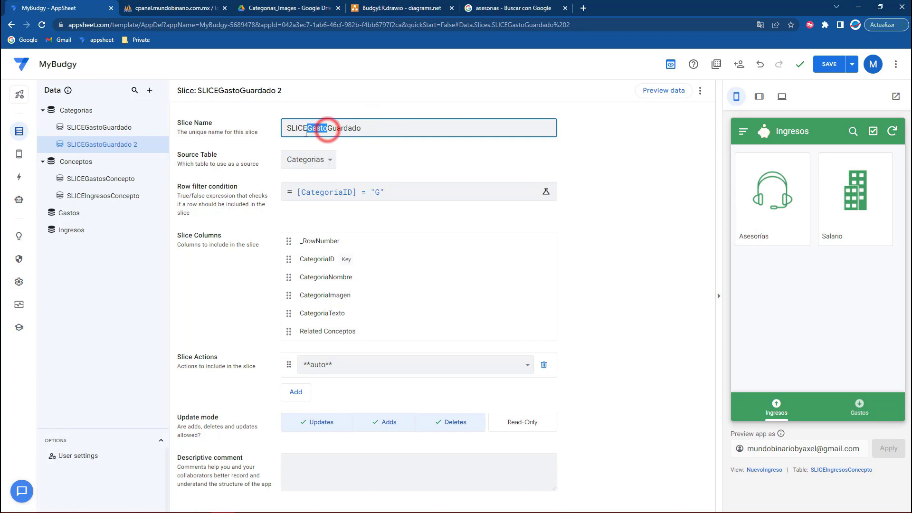
key("BackSpace")
type("Ingreso")
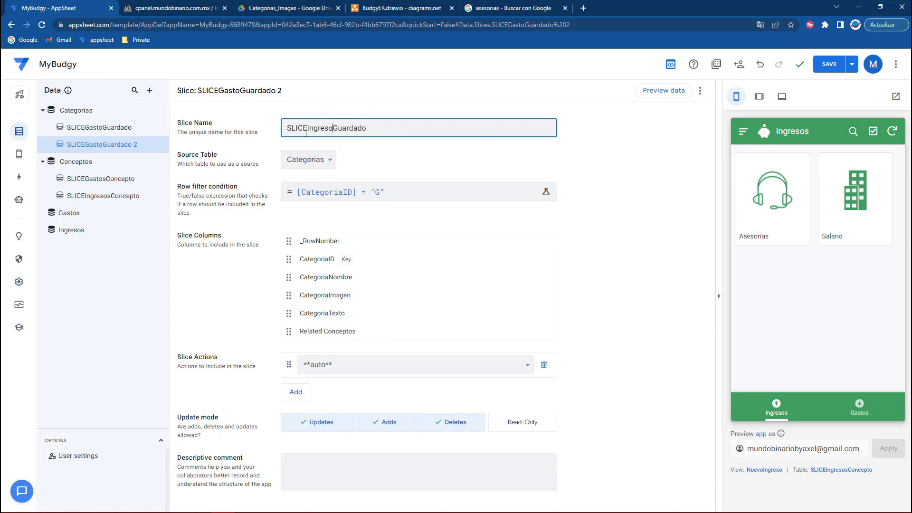
Step: Change the SLICEIngresoGuardado row filter to [CategoriaID] = "I" and save the app
left_click(372, 193)
left_click(319, 163)
key("BackSpace")
type("ID] = \"I")
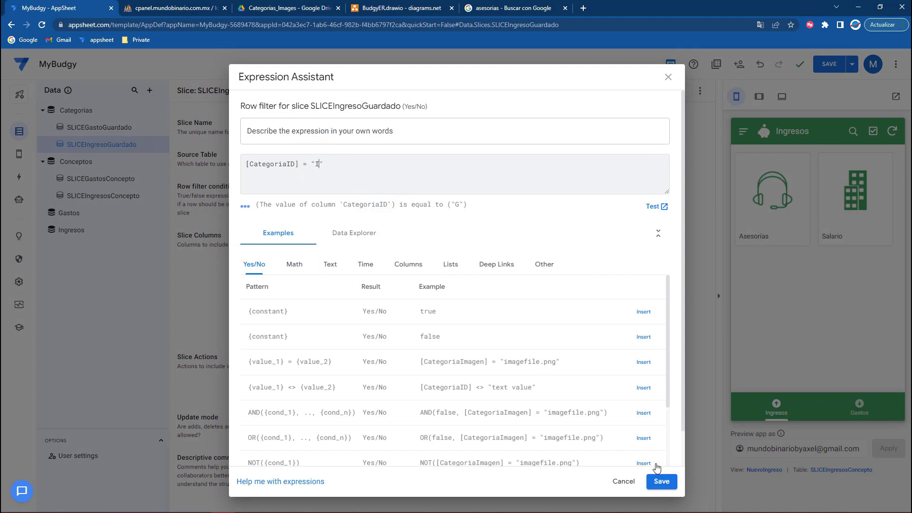
left_click(660, 481)
left_click(837, 68)
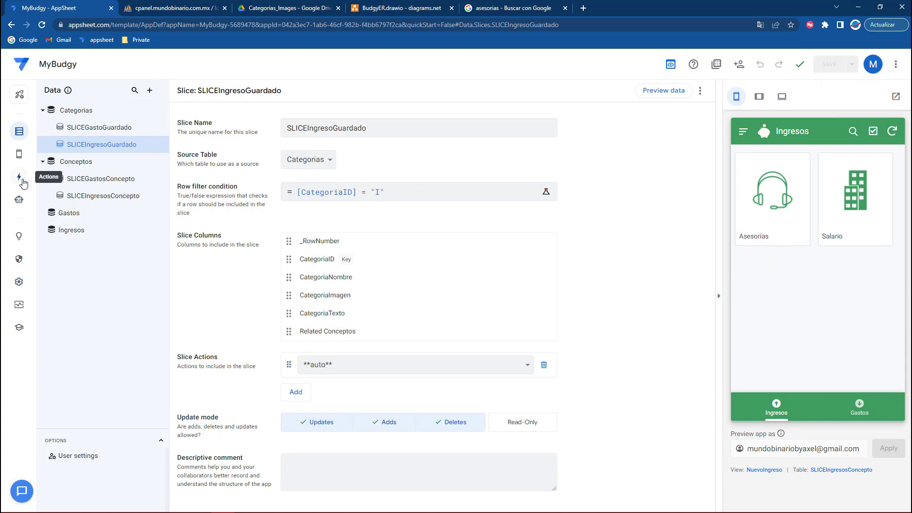
Step: Create a new primary navigation view named MostrarGastoGuardado that uses the SLICEGastoGuardado slice as its data
mouse_move(21, 166)
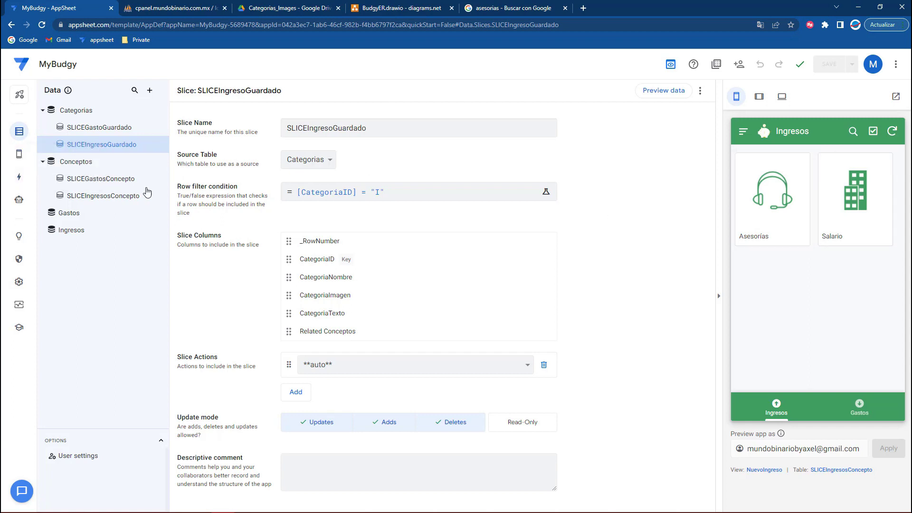
left_click(44, 157)
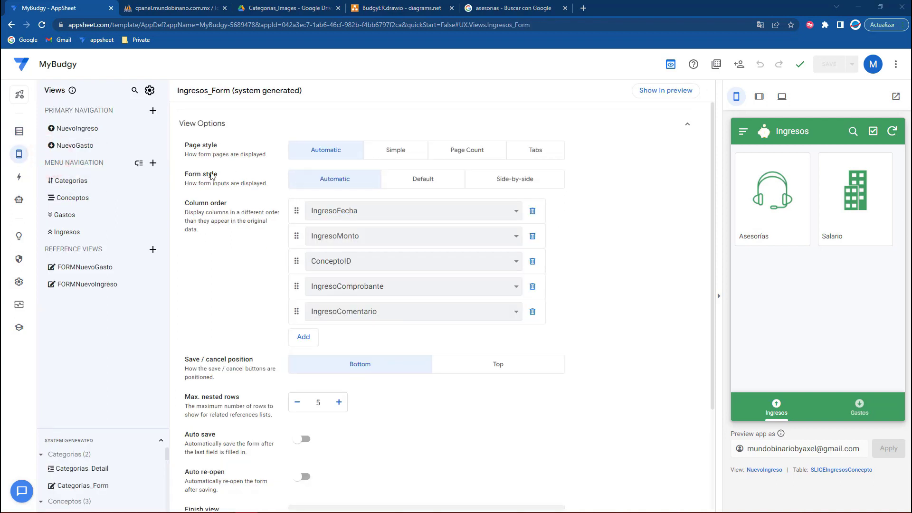
left_click(152, 110)
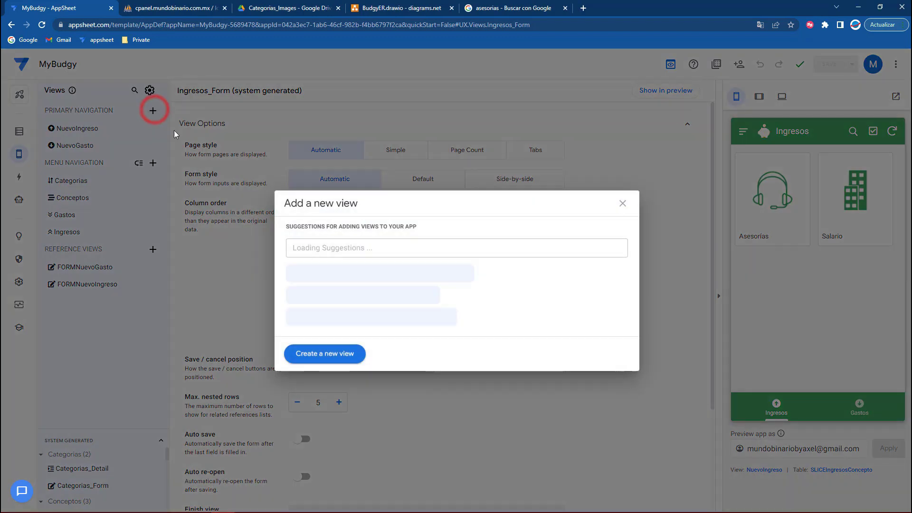
left_click(329, 352)
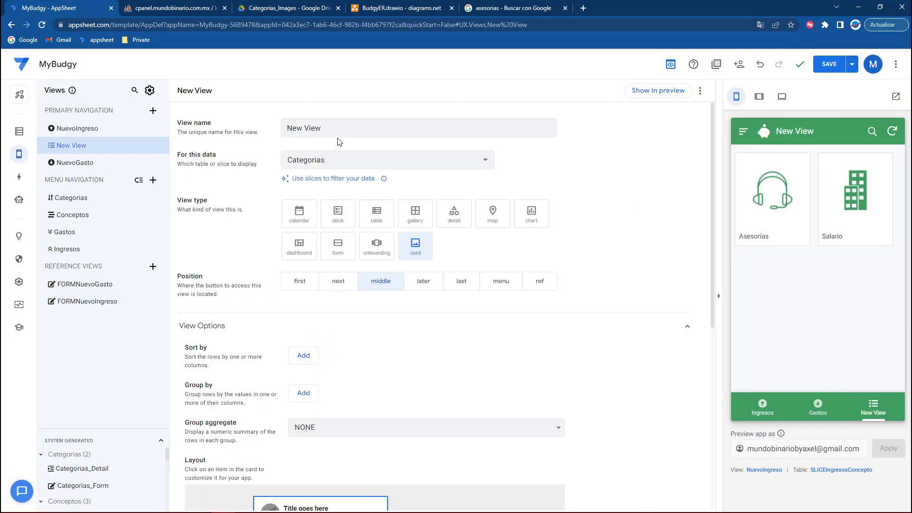
left_click(335, 128)
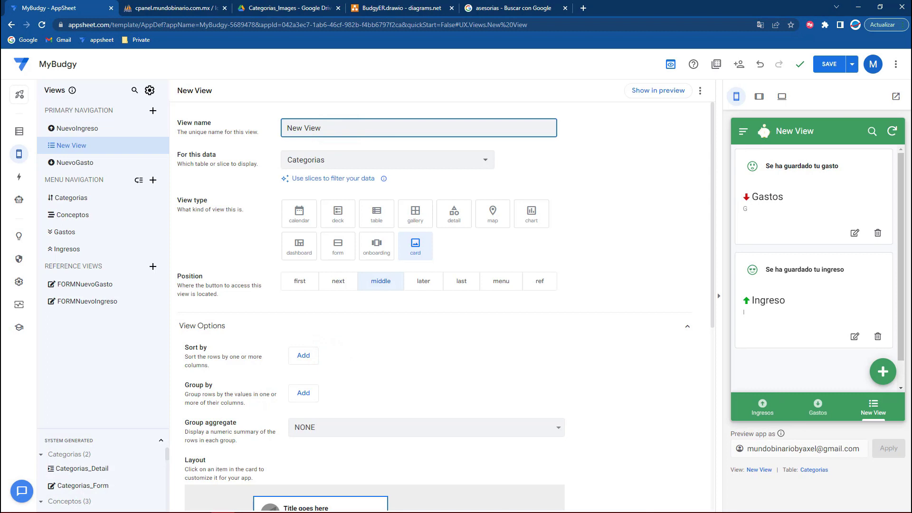
triple_click(330, 132)
type("Moi")
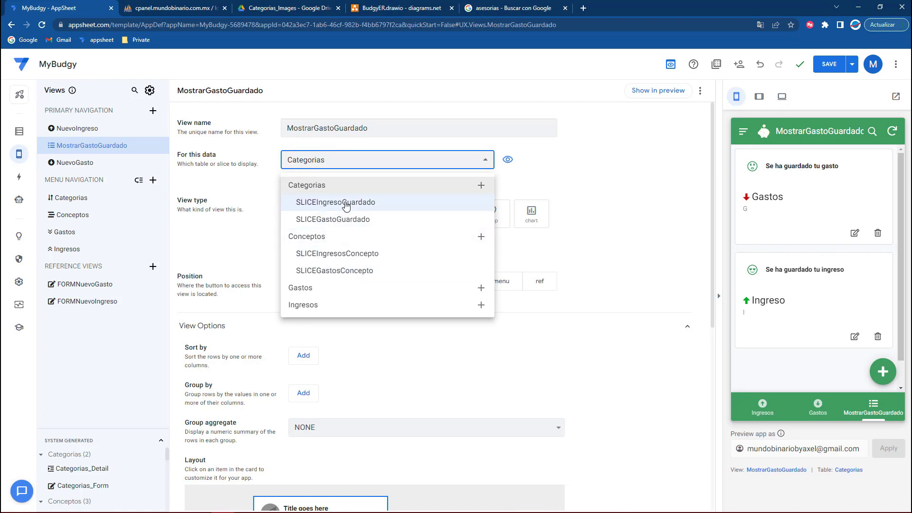
left_click(347, 219)
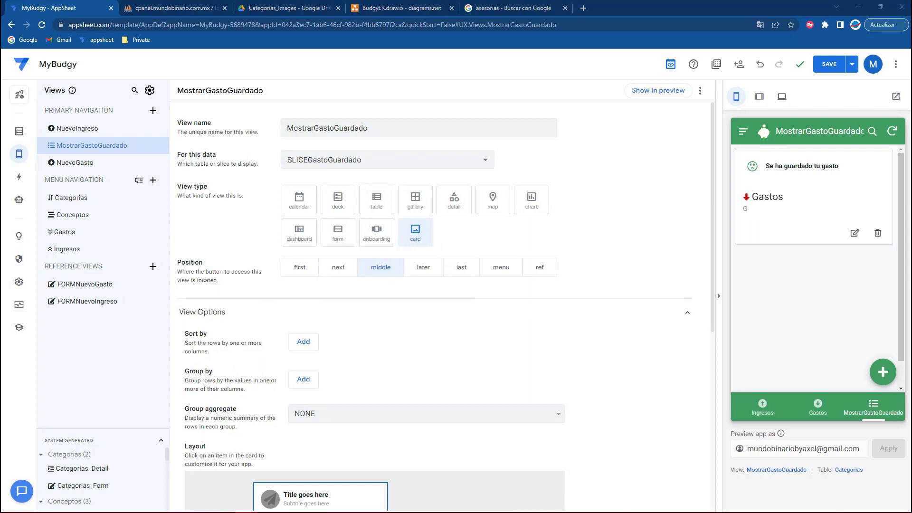
Step: Make MostrarGastoGuardado an onboarding view with CategoriaTexto as the title and both short blurbs set to **none**
left_click(385, 239)
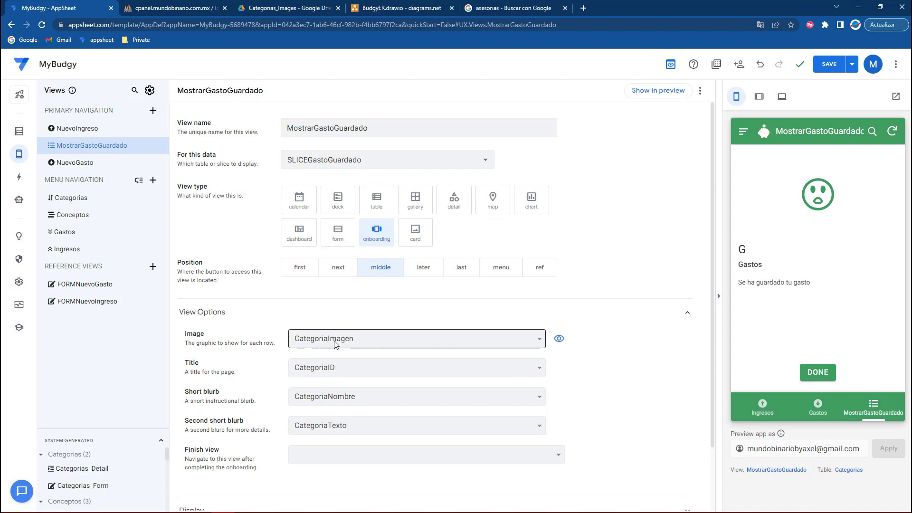
left_click(325, 369)
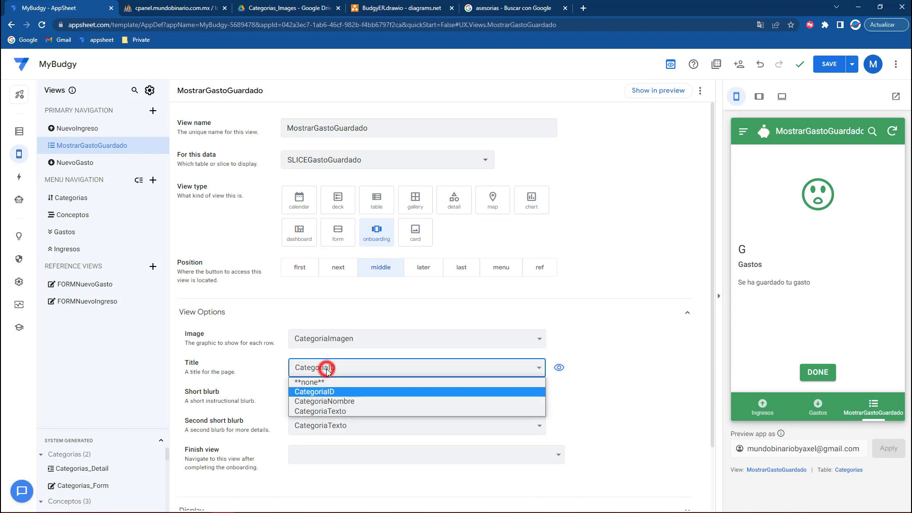
left_click(333, 409)
left_click(540, 397)
left_click(467, 412)
left_click(451, 426)
left_click(380, 444)
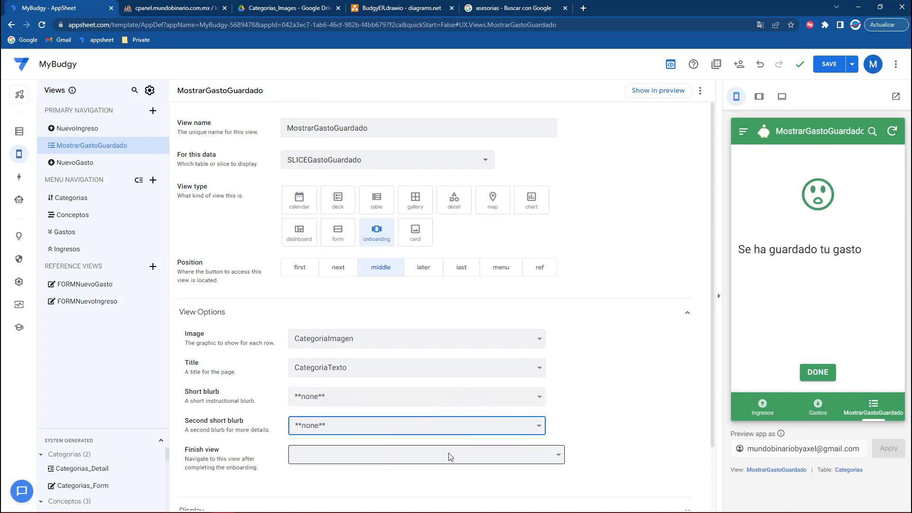
Step: Set the finish view of MostrarGastoGuardado to NuevoGasto and save the app
left_click(408, 450)
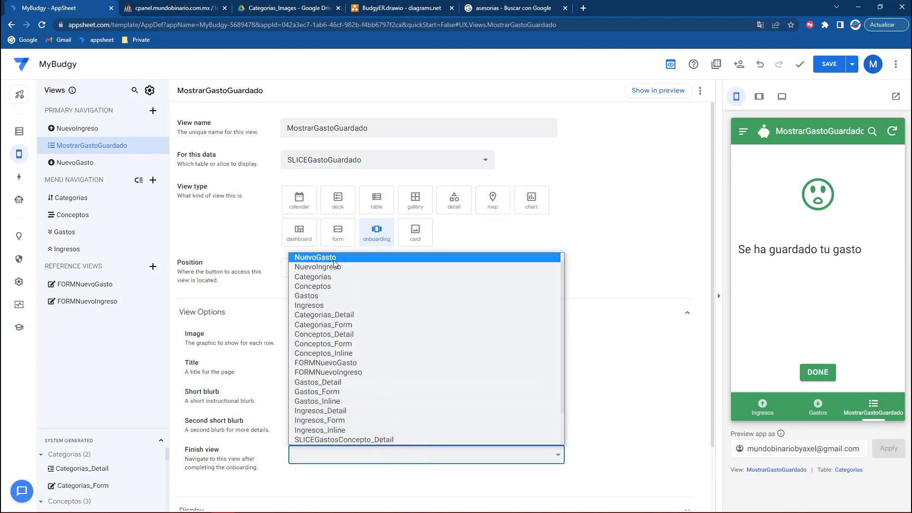
left_click(334, 261)
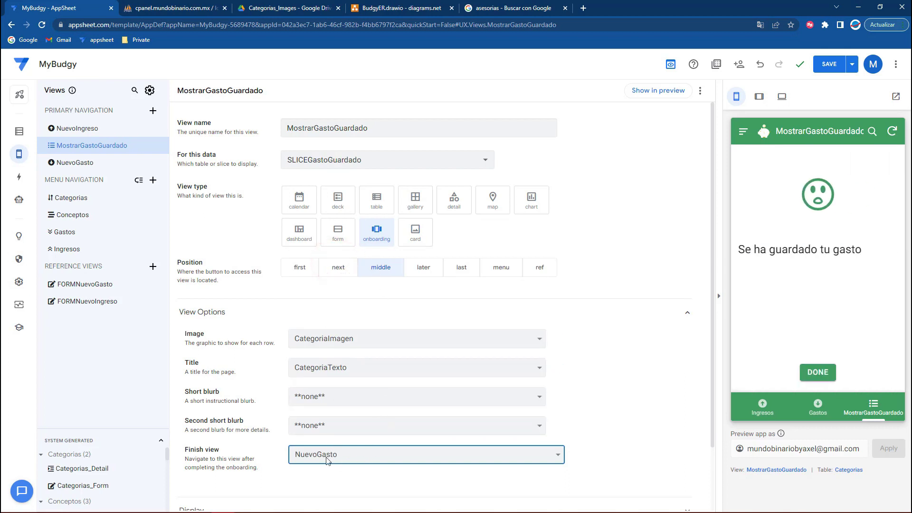
left_click(824, 67)
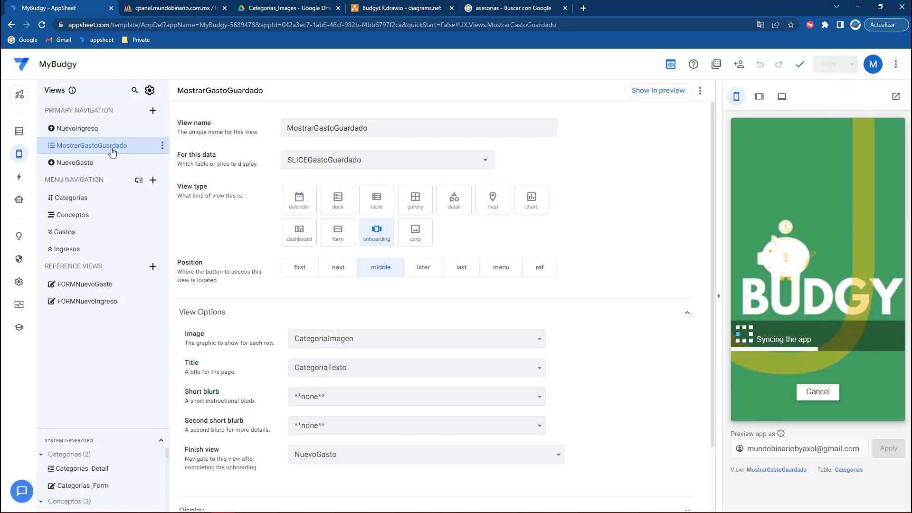
Step: Set the position of MostrarGastoGuardado to ref and complete the onboarding screen in the preview
left_click(540, 268)
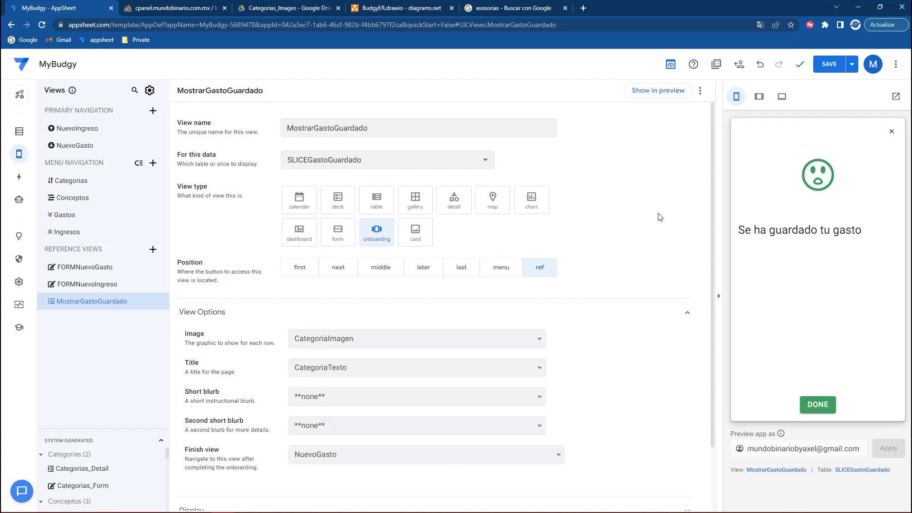
left_click(813, 406)
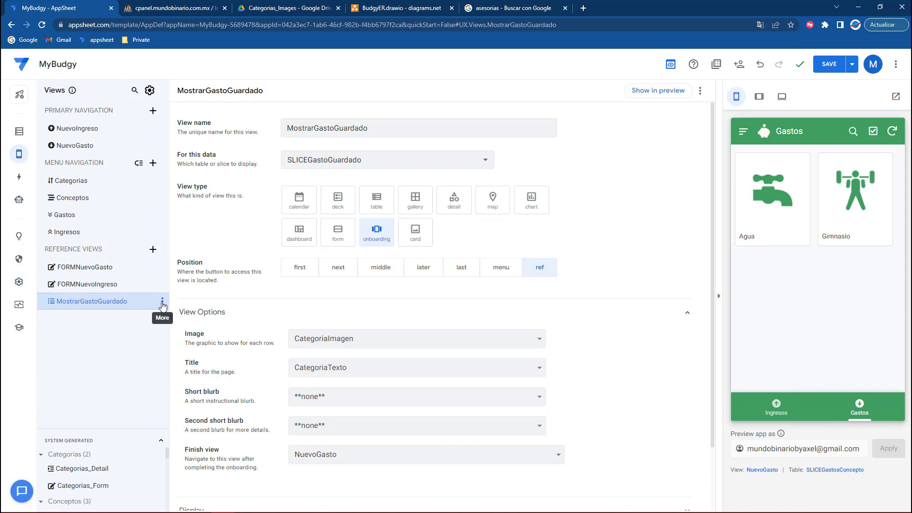
Step: Duplicate the MostrarGastoGuardado view and rename the copy MostrarIngresoGuardado
left_click(162, 304)
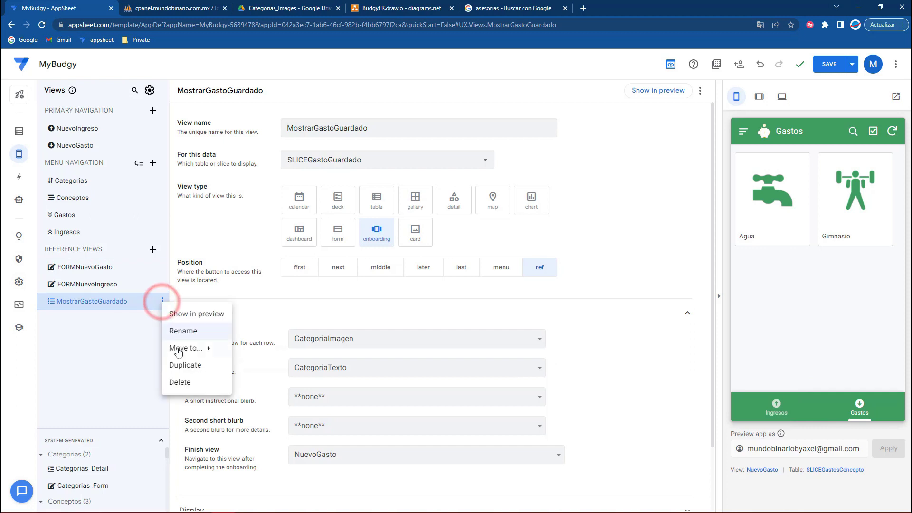
left_click(198, 367)
double_click(315, 128)
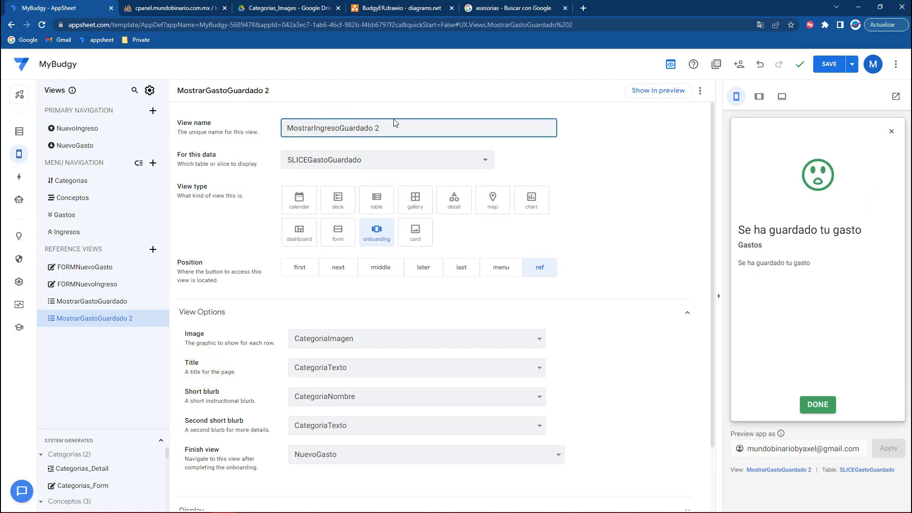
key("BackSpace")
key("BackSpace")
Step: Base MostrarIngresoGuardado on SLICEIngresoGuardado, with CategoriaImagen as the image and CategoriaTexto as the title, and save the app
left_click(370, 161)
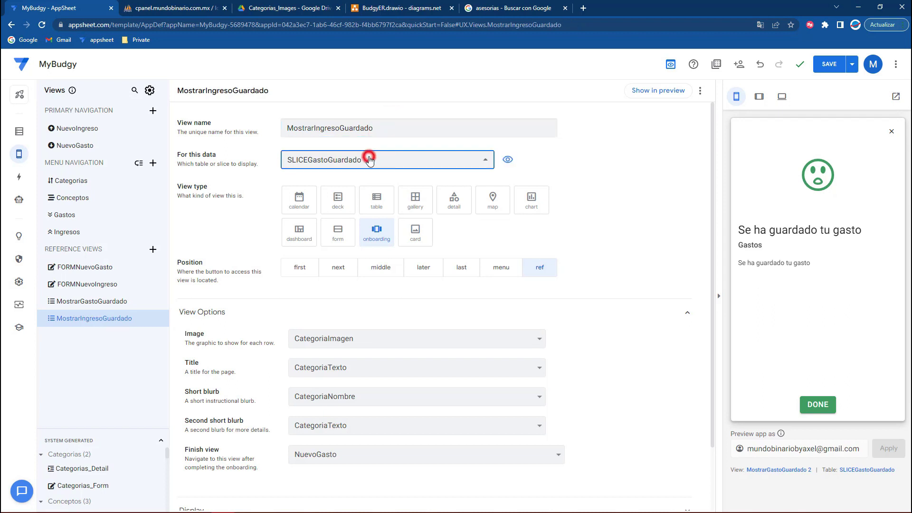
left_click(335, 202)
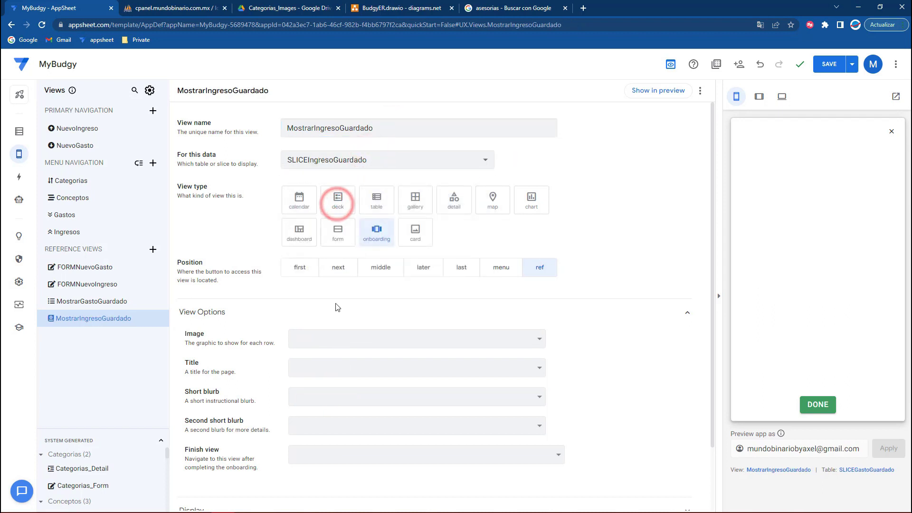
left_click(327, 343)
left_click(320, 370)
left_click(319, 369)
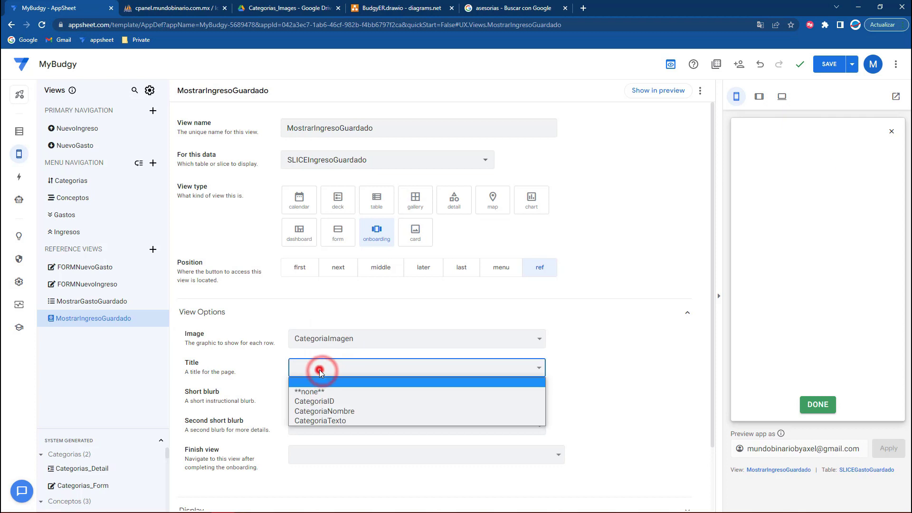
left_click(330, 410)
left_click(332, 367)
left_click(338, 410)
left_click(828, 65)
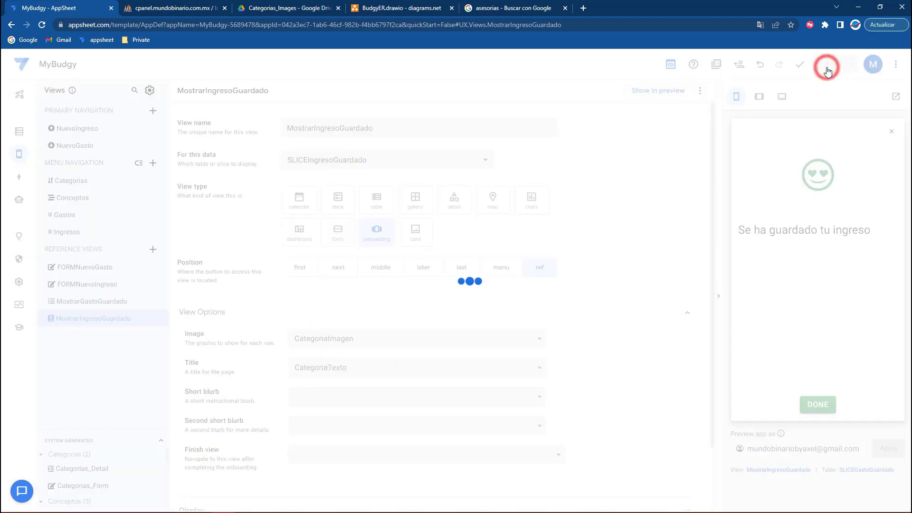
left_click(811, 406)
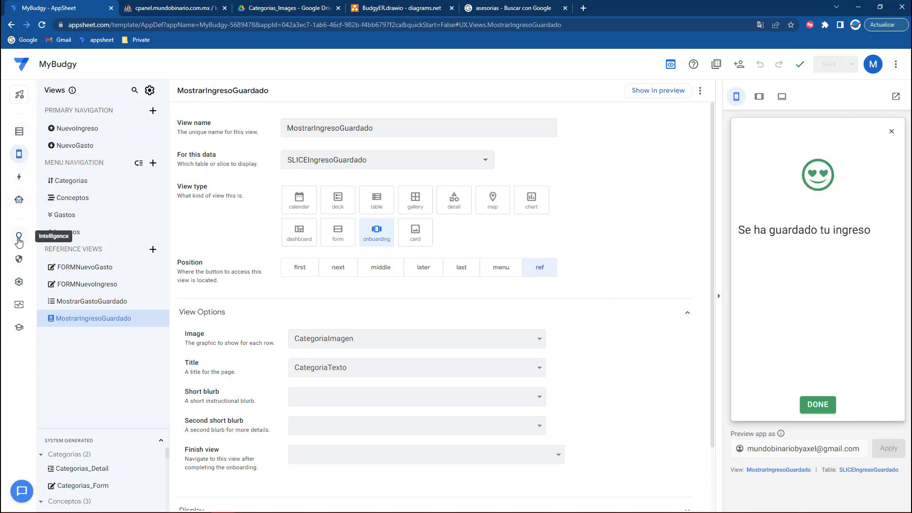
mouse_move(19, 154)
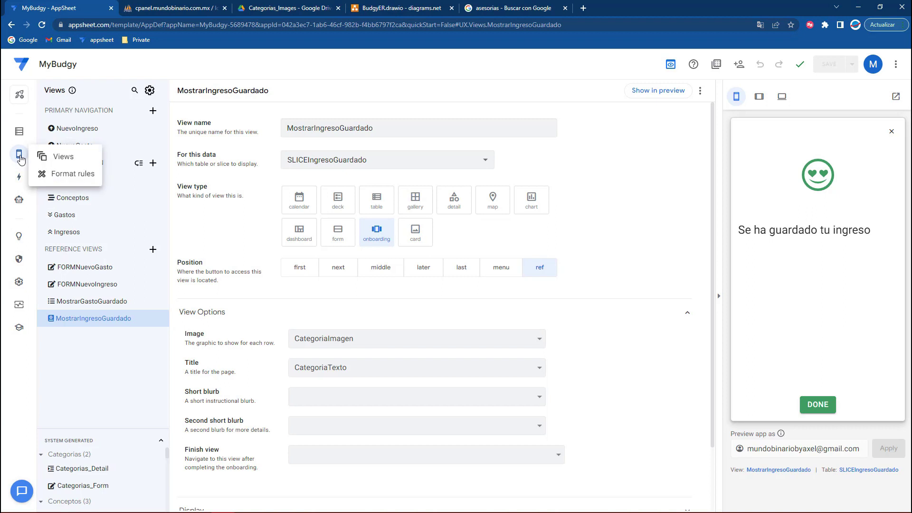
left_click(57, 162)
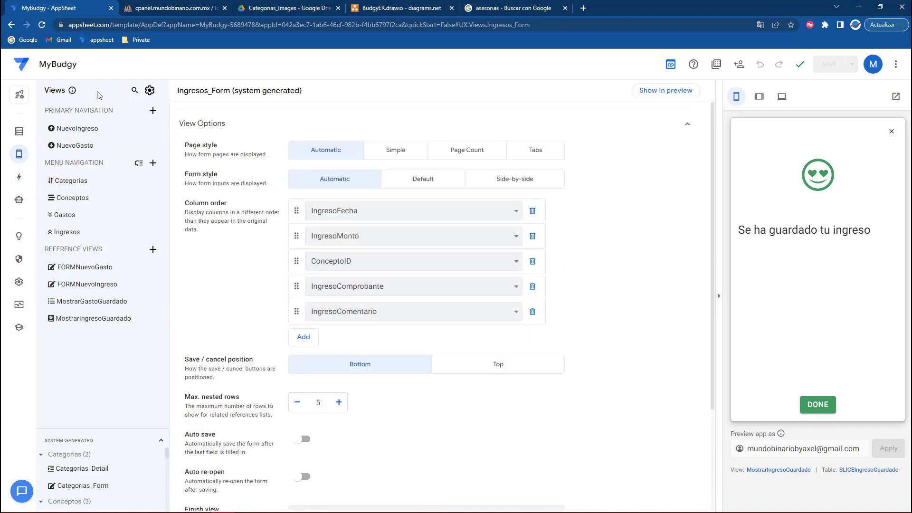
left_click(20, 136)
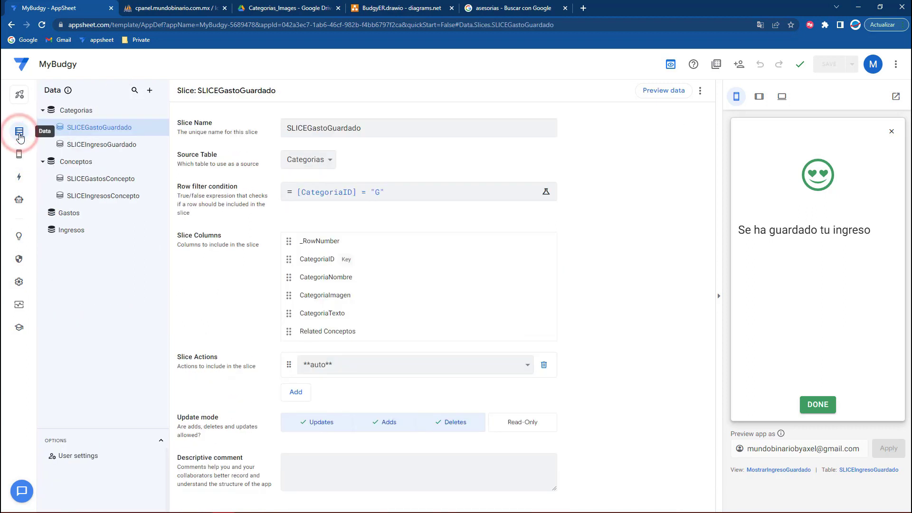
Step: Find the Done system text in the Localization settings for views
left_click(19, 282)
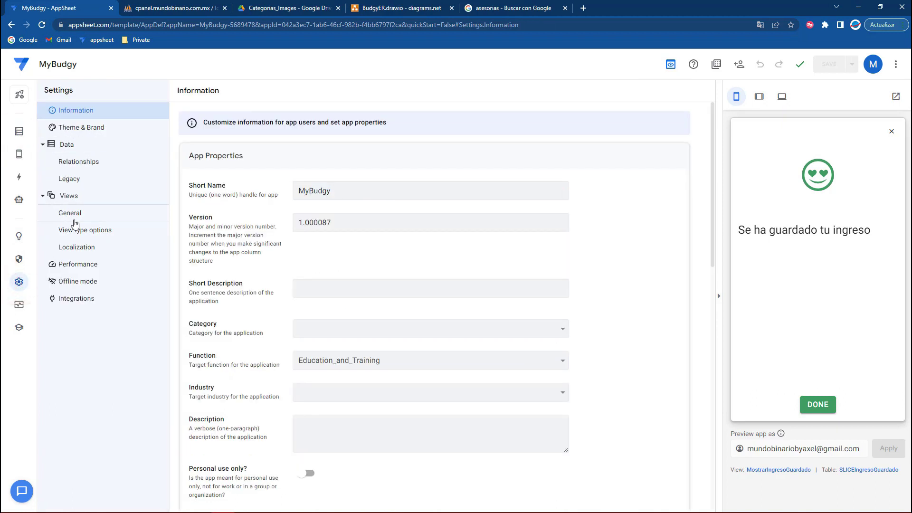
left_click(73, 248)
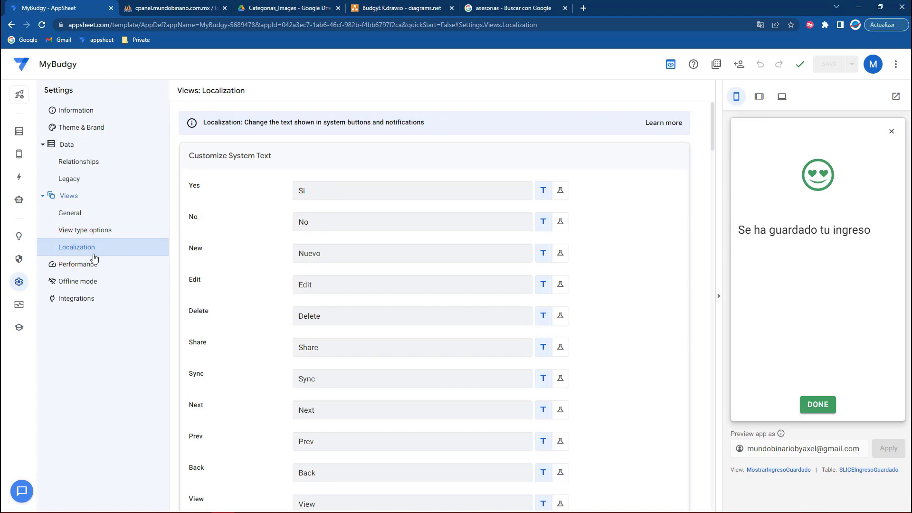
left_click(329, 225)
key("ctrl+f")
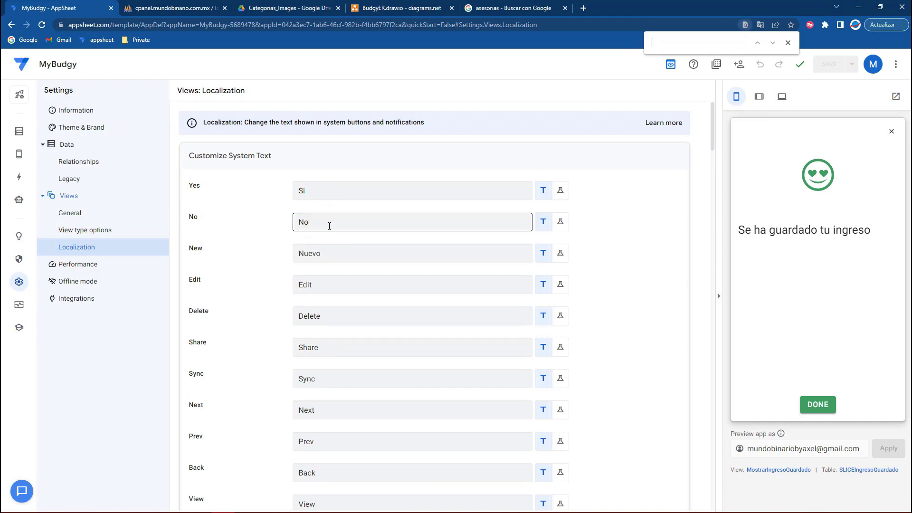
type("Done")
Step: Replace the Done system text with Hecho
left_click(322, 308)
left_click(332, 310)
left_click_drag(344, 312, 291, 315)
type("He")
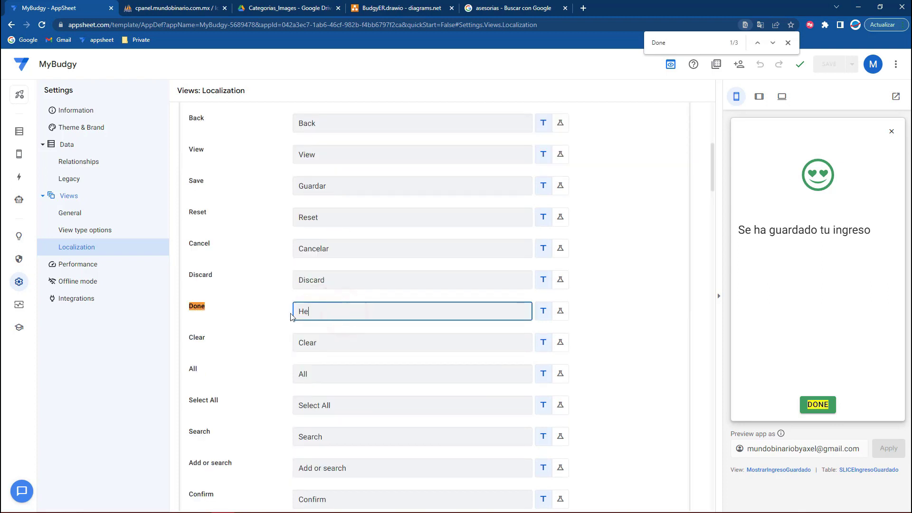
type("cho")
Step: Set the Done system text to OK and save the app
double_click(332, 309)
type("OK")
left_click(606, 300)
left_click(833, 64)
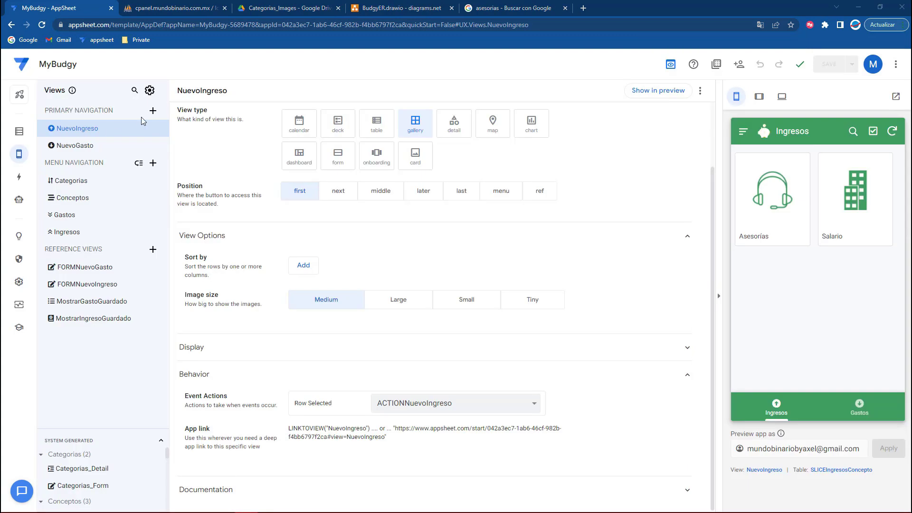
Step: Set the finish view of FORMNuevoGasto to MostrarGastoGuardado
left_click(82, 268)
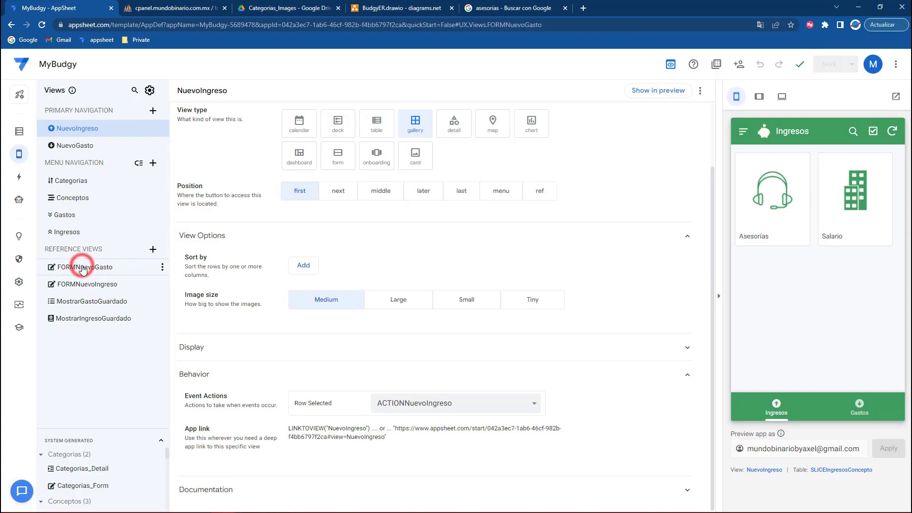
scroll(283, 333, "down", 5)
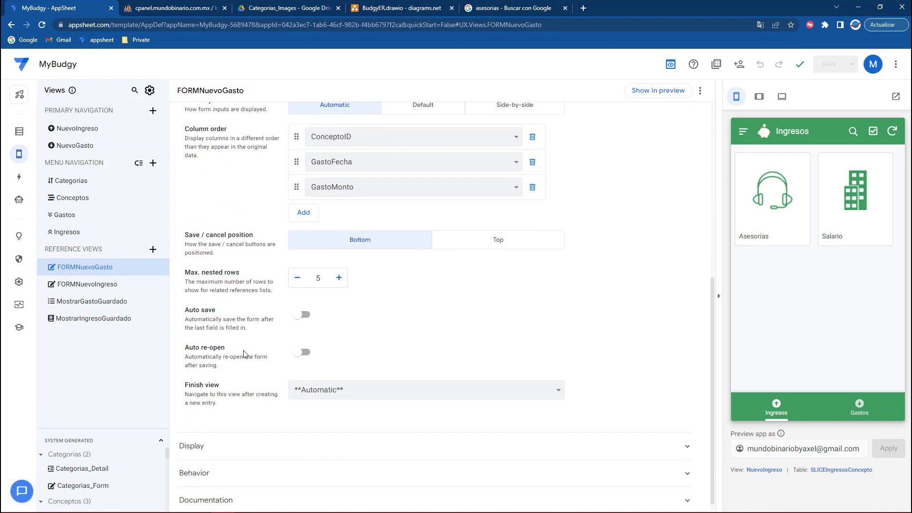
left_click_drag(205, 389, 220, 386)
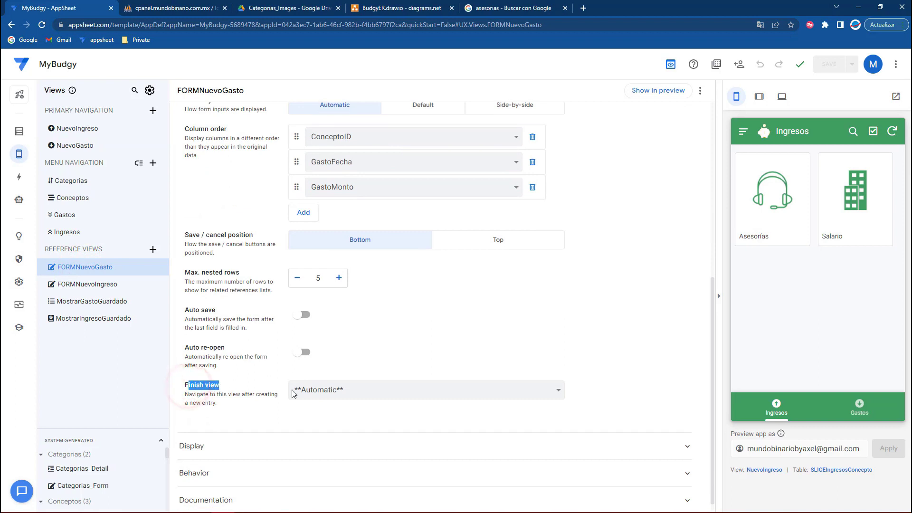
left_click(327, 394)
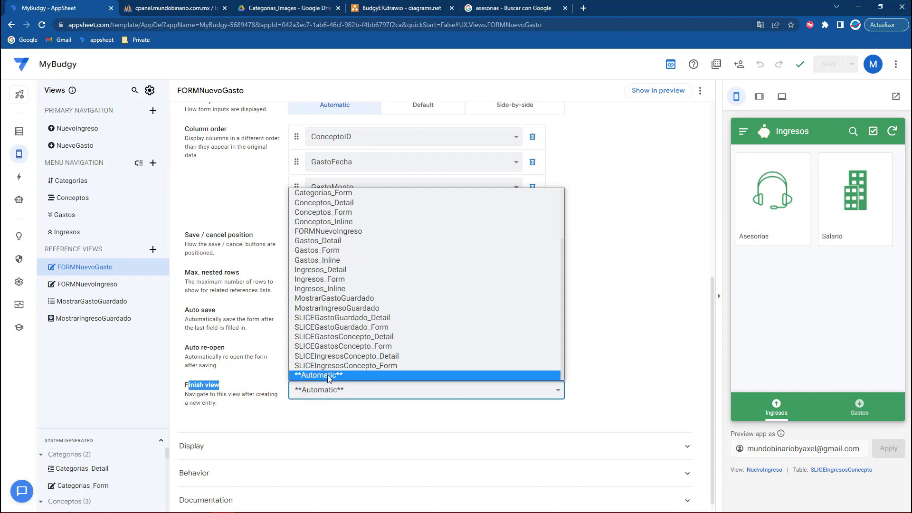
scroll(329, 240, "up", 3)
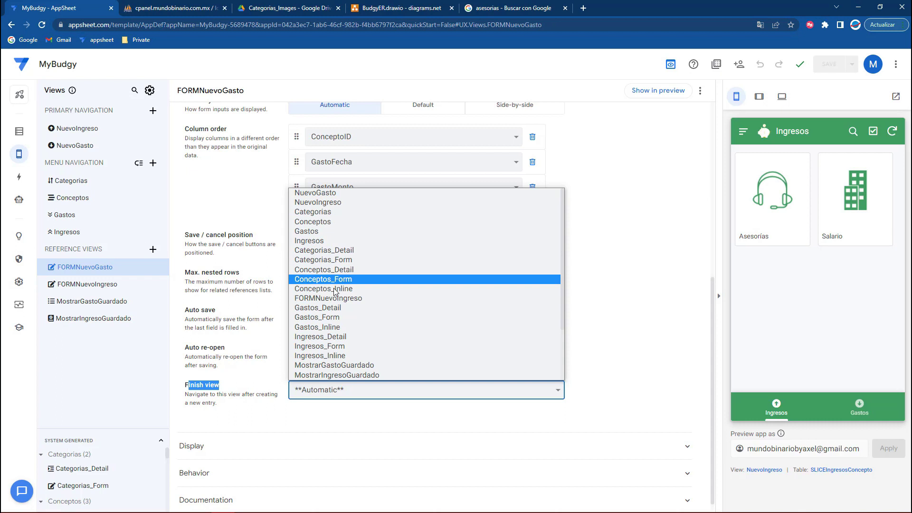
left_click(330, 364)
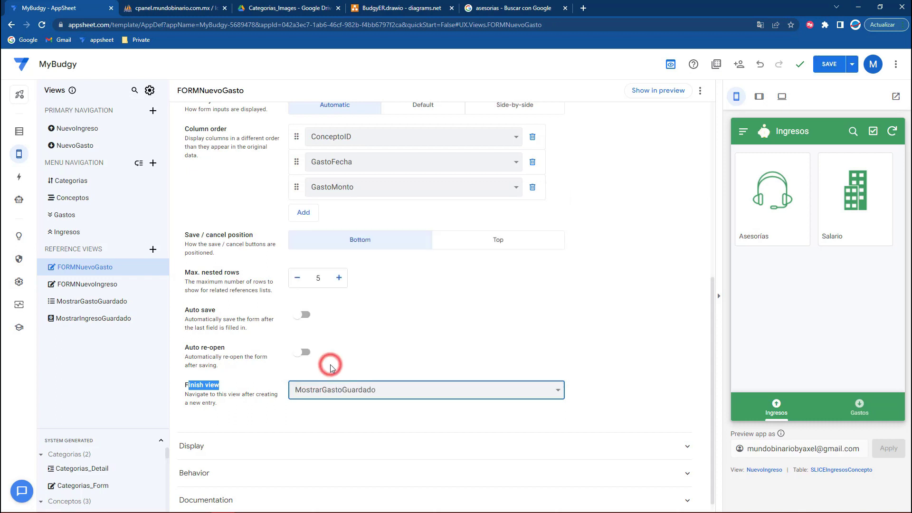
Step: Set the finish view of FORMNuevoIngreso to MostrarIngresoGuardado and save the app
left_click(113, 286)
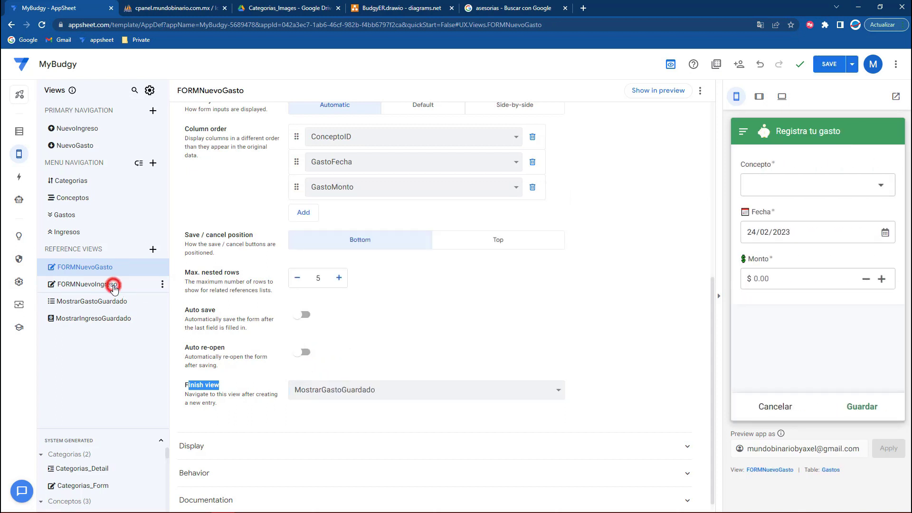
left_click(314, 389)
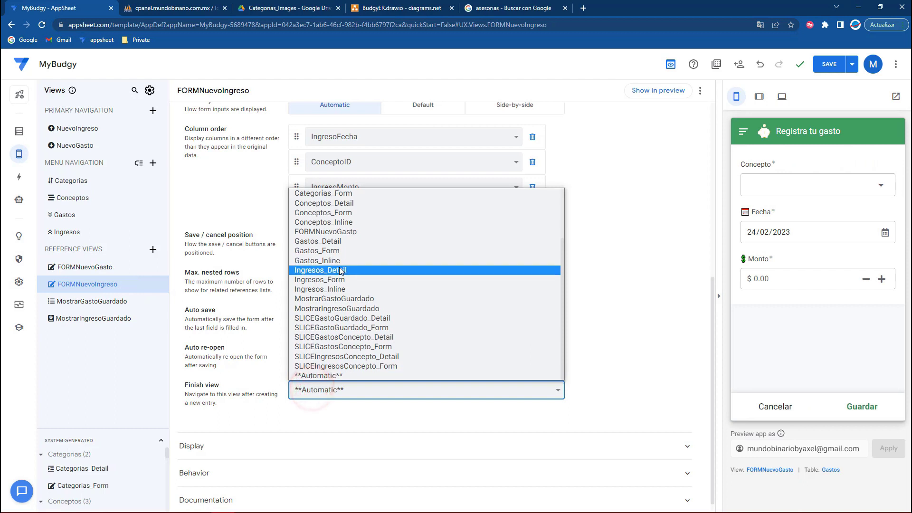
scroll(328, 266, "up", 3)
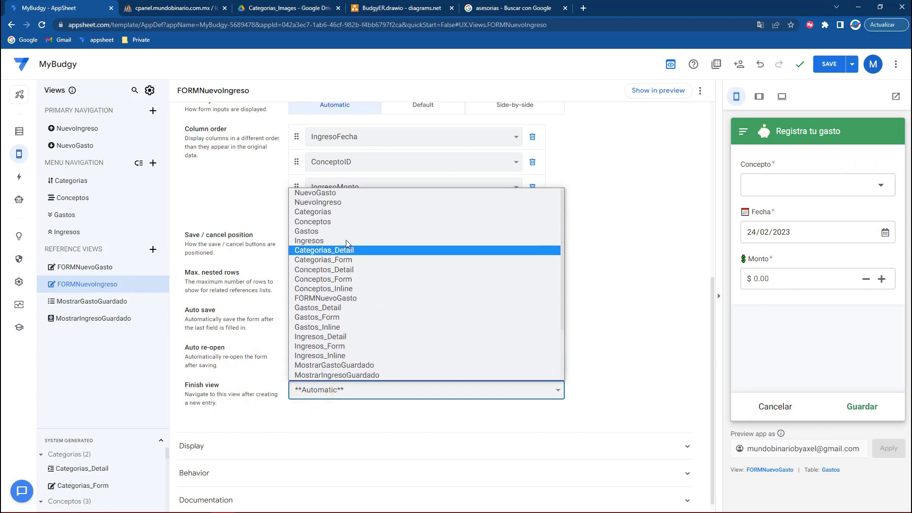
left_click(332, 376)
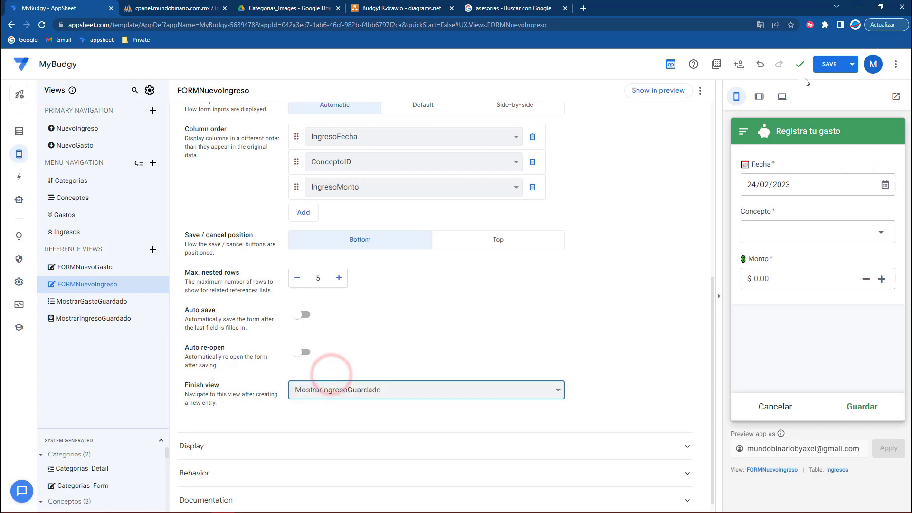
left_click(830, 66)
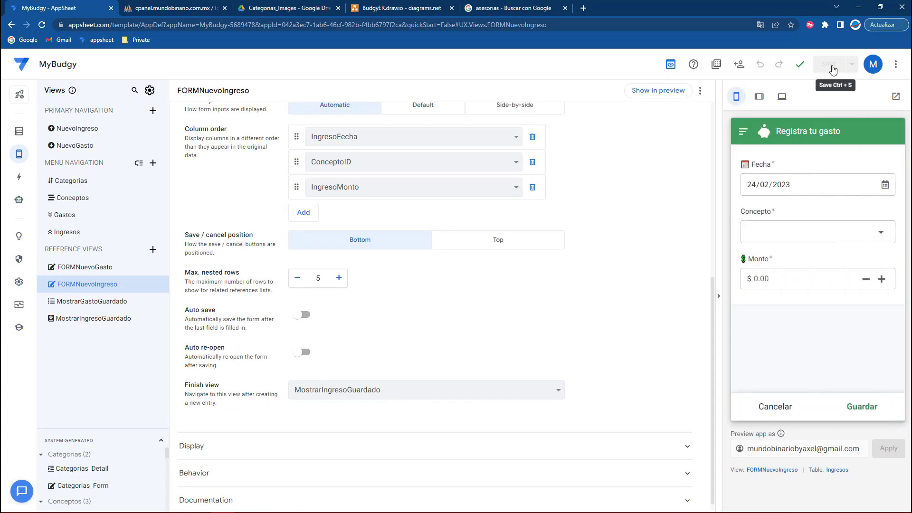
Step: Record and save a test income in the preview for Asesorías, dated 25/02/2023, with an amount of 510
left_click(775, 404)
left_click(776, 407)
left_click(791, 222)
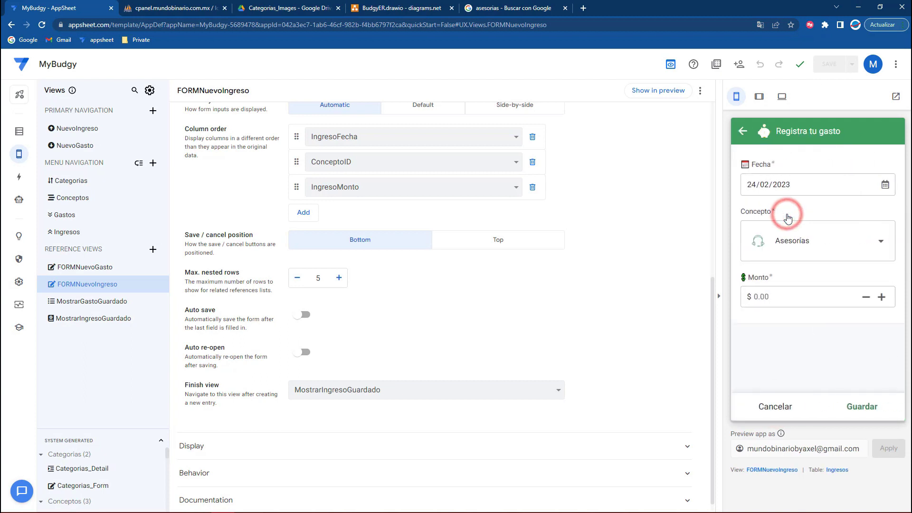
left_click(788, 294)
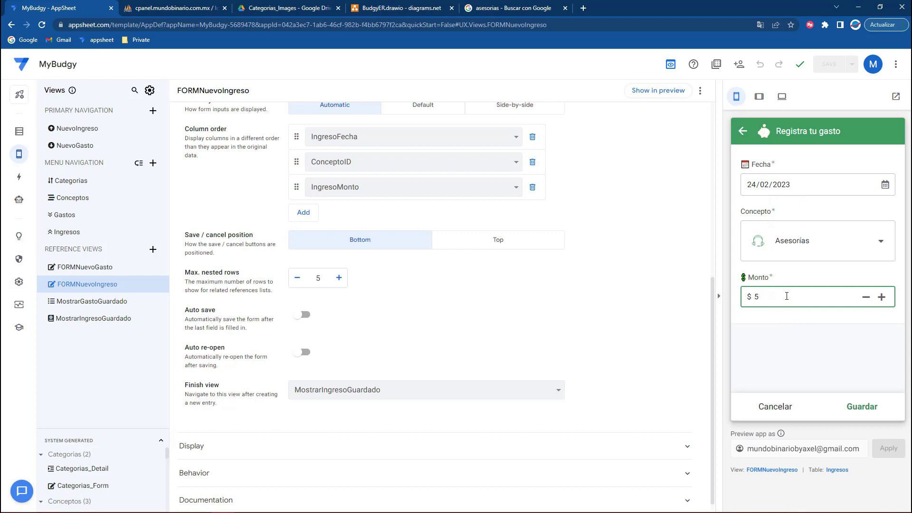
left_click(884, 186)
left_click(817, 276)
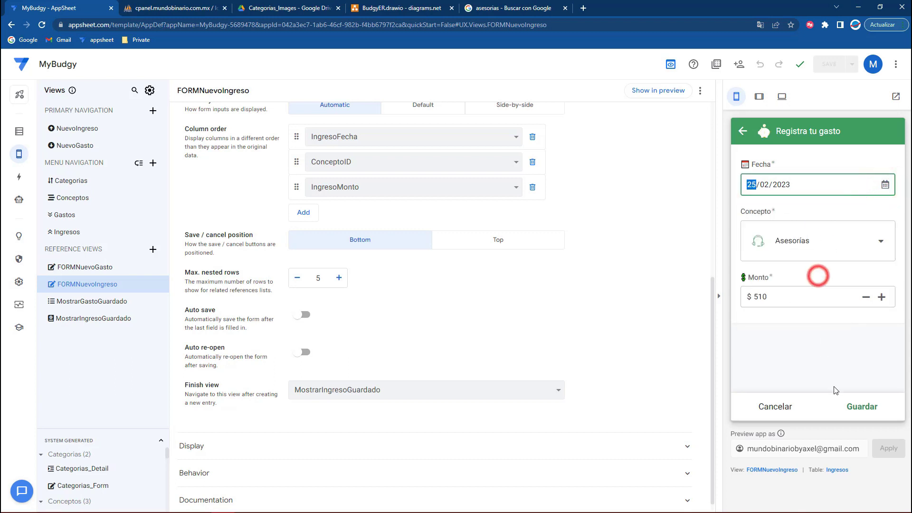
left_click(857, 406)
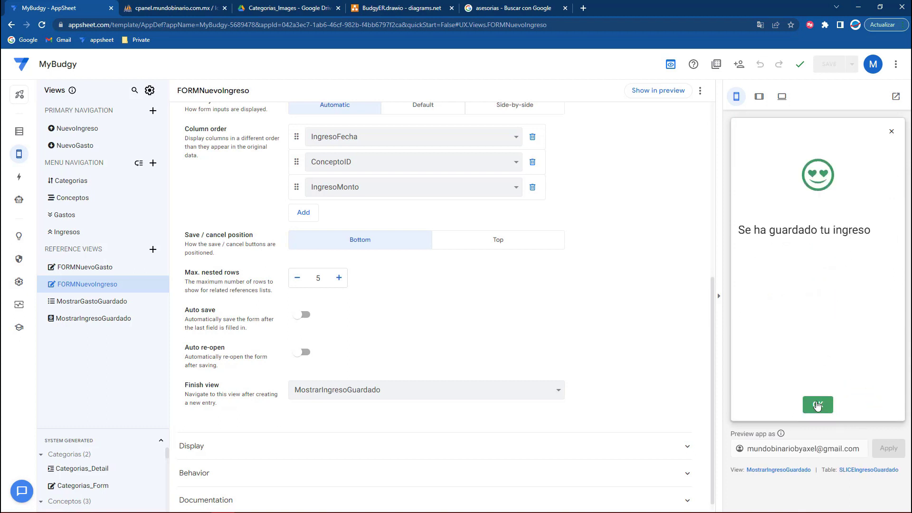
Step: Switch to phpMyAdmin and examine the CategoriaTexto messages in the Categorias table
left_click(191, 7)
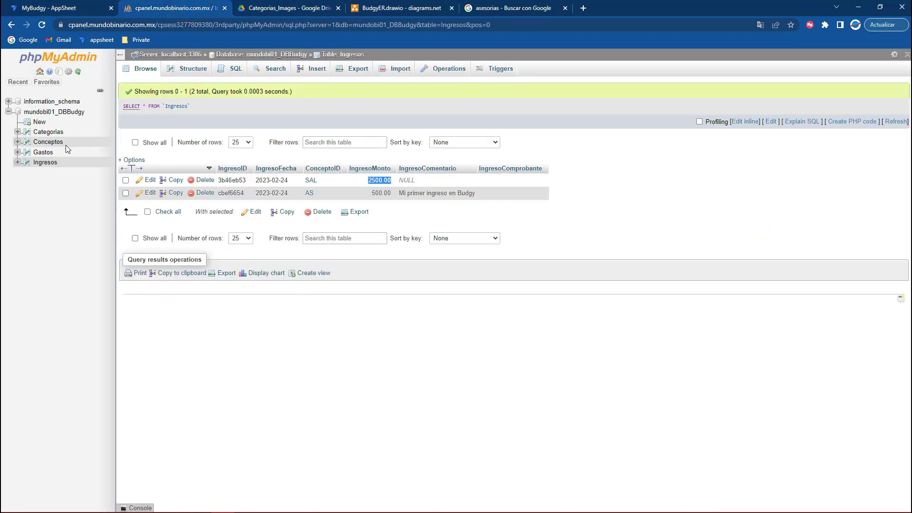
left_click(50, 132)
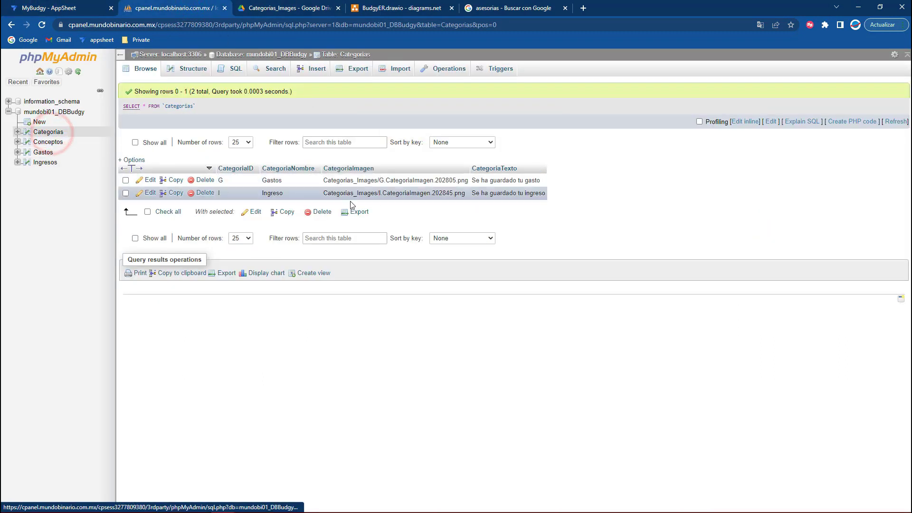
left_click_drag(528, 193, 551, 190)
left_click_drag(488, 183, 559, 193)
Step: Complete the saved-income confirmation in the AppSheet preview and check the Ingresos and Gastos records in phpMyAdmin
left_click(91, 6)
left_click(818, 404)
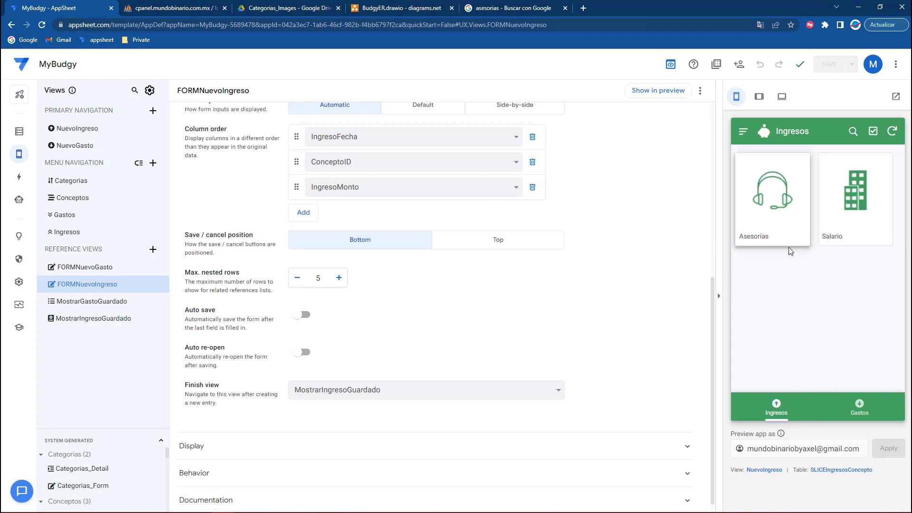
left_click(157, 8)
left_click(45, 162)
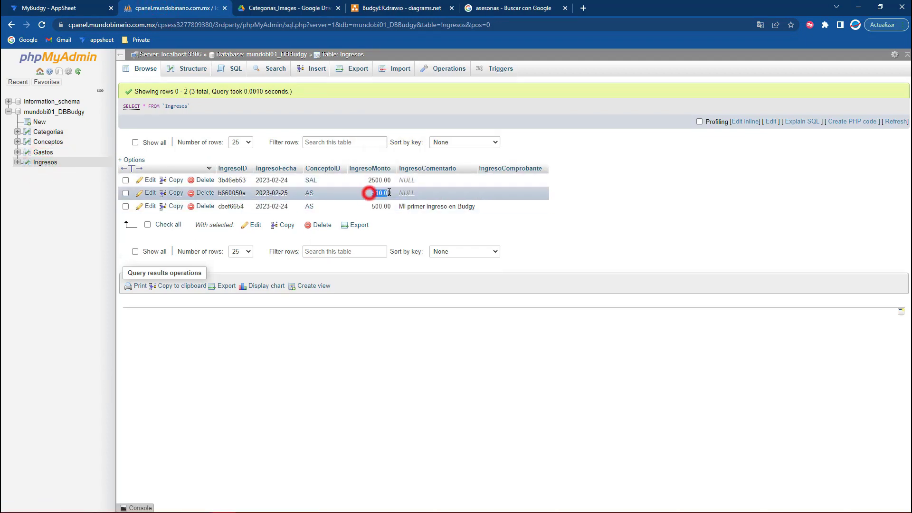
left_click(54, 152)
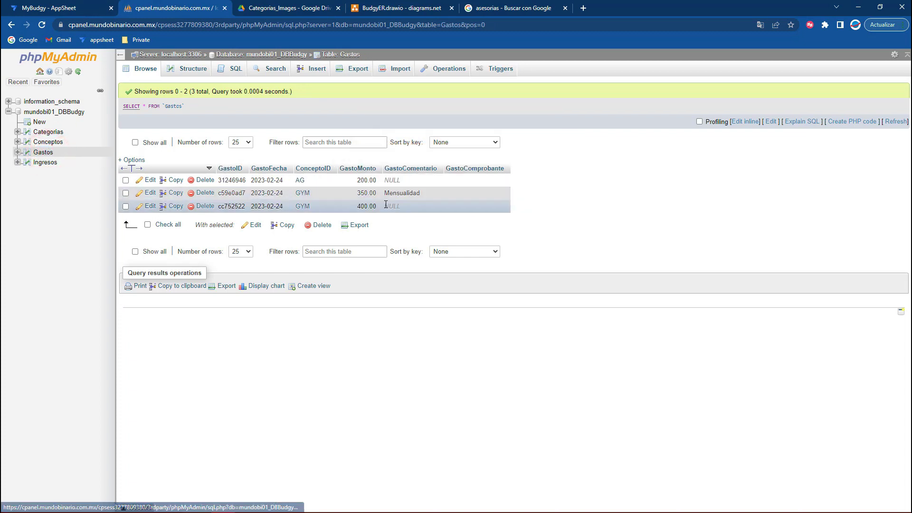
Step: Switch to AppSheet, record and save a test expense of 250 for Gimnasio in the preview, and dismiss its confirmation
left_click(65, 5)
left_click(860, 409)
left_click(840, 205)
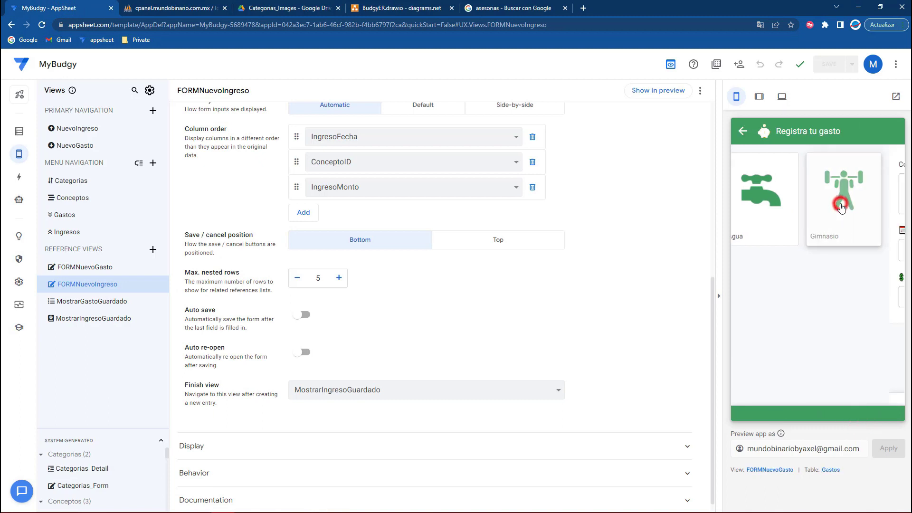
left_click(768, 295)
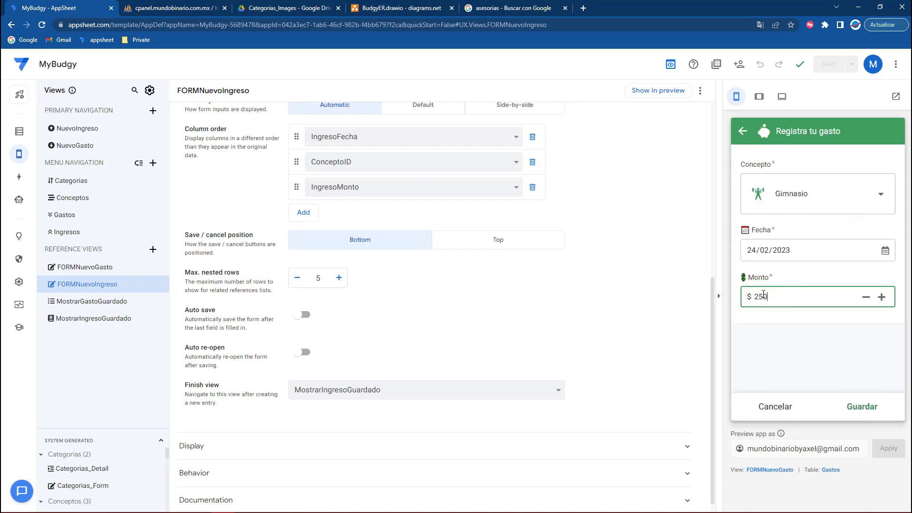
left_click(845, 403)
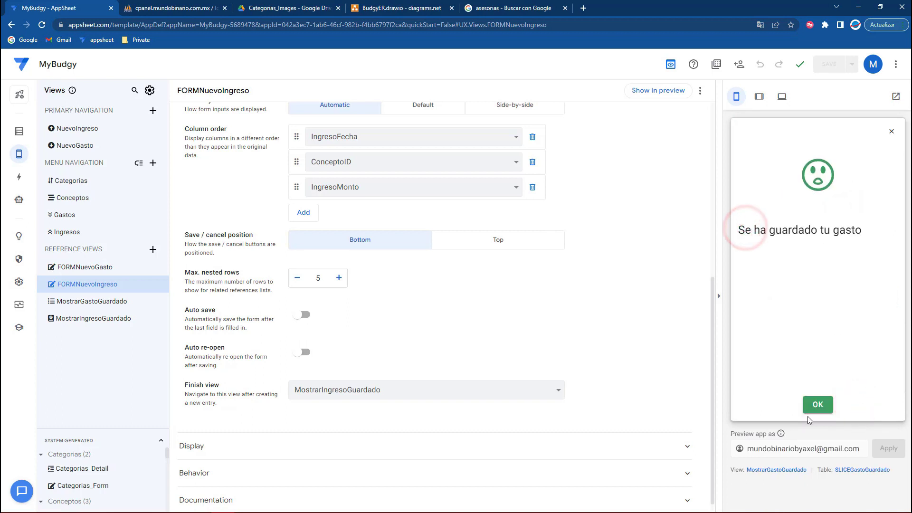
left_click(818, 404)
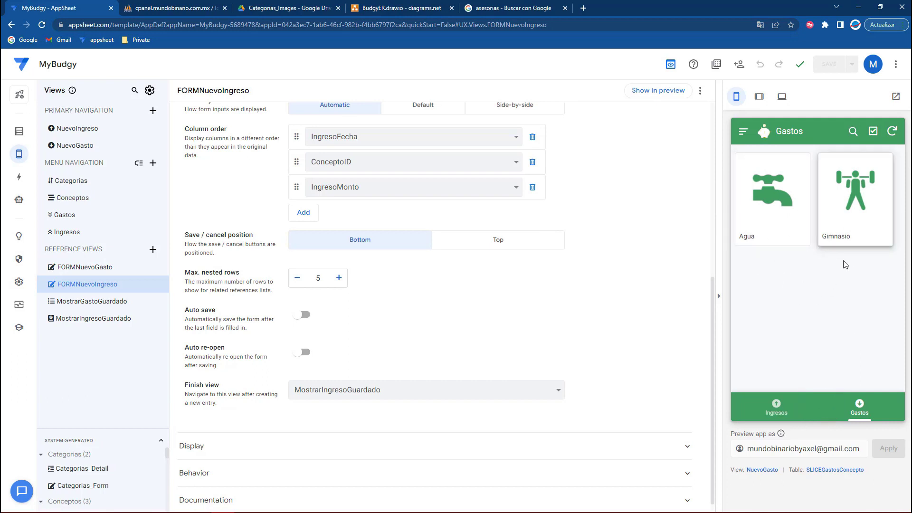
Step: Switch to phpMyAdmin, reload the Gastos table, and check the GastoMonto value of the new Gimnasio expense
left_click(171, 10)
left_click(42, 152)
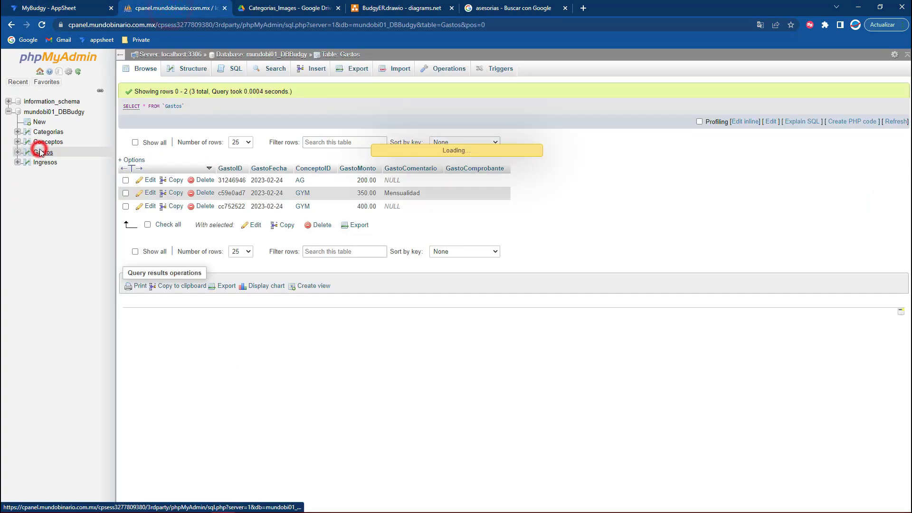
left_click_drag(379, 192, 351, 194)
left_click(353, 167)
left_click(353, 169)
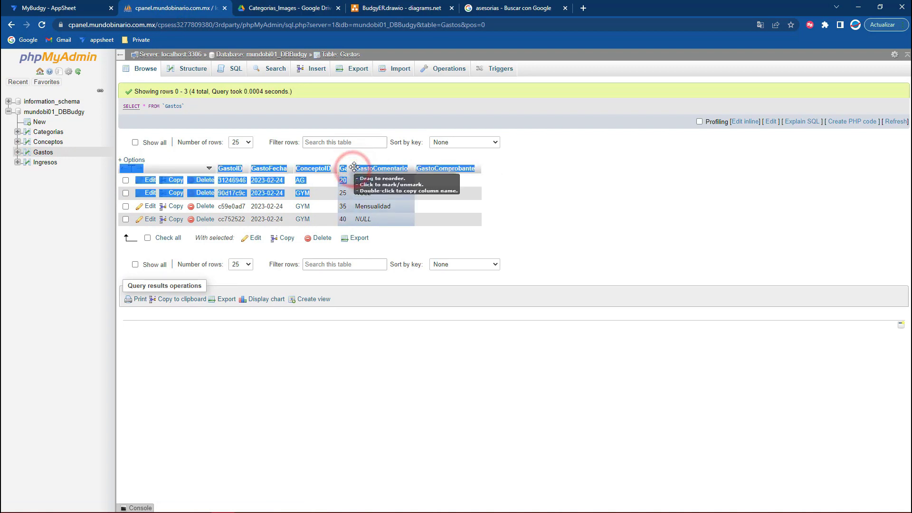
left_click_drag(352, 168, 354, 167)
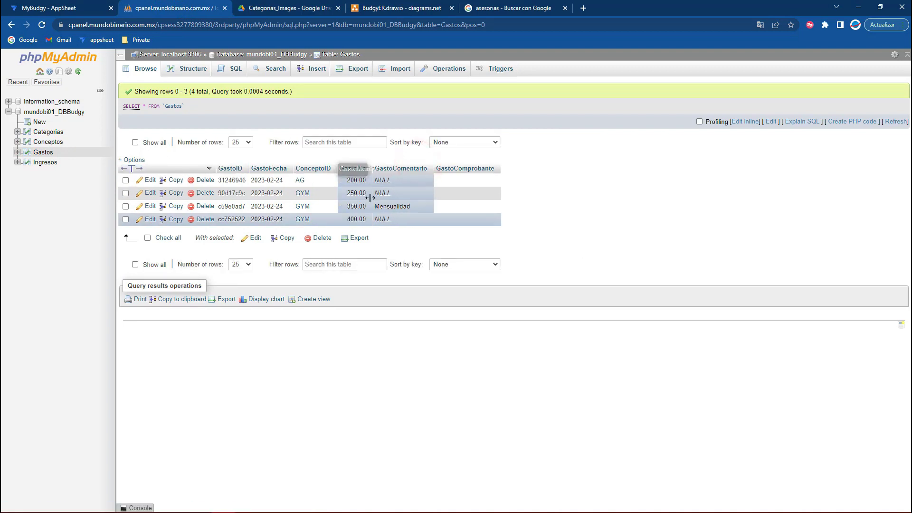
left_click(348, 192)
Step: Return to AppSheet, sync the preview, save a test income for Salario dated 24/02/2023, and dismiss its confirmation
left_click(40, 8)
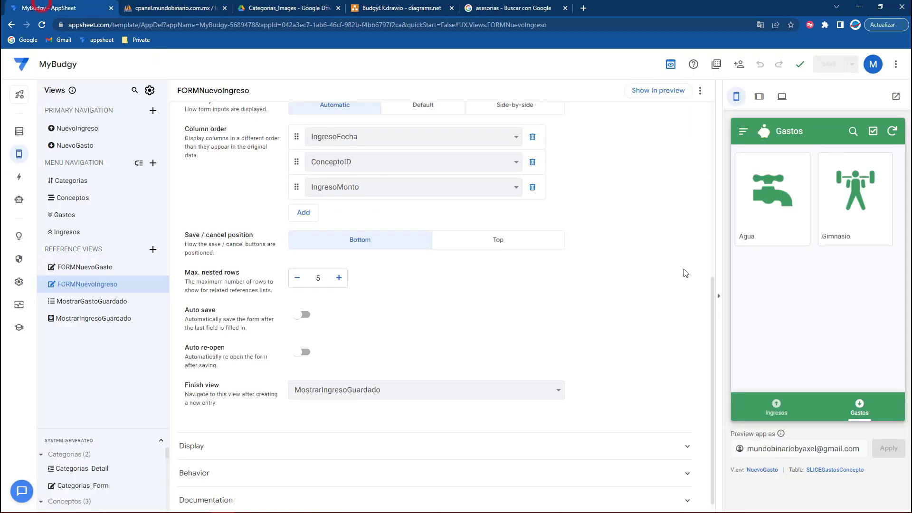
left_click(892, 134)
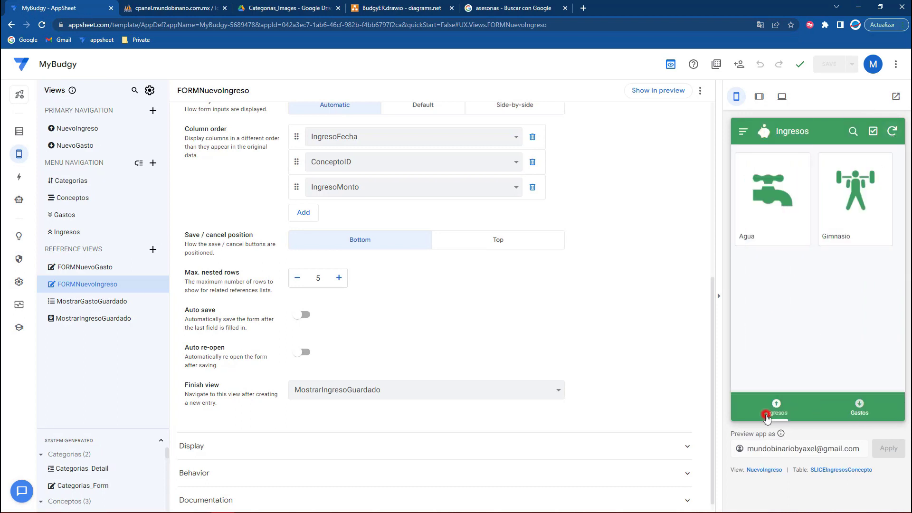
left_click(842, 209)
left_click(798, 298)
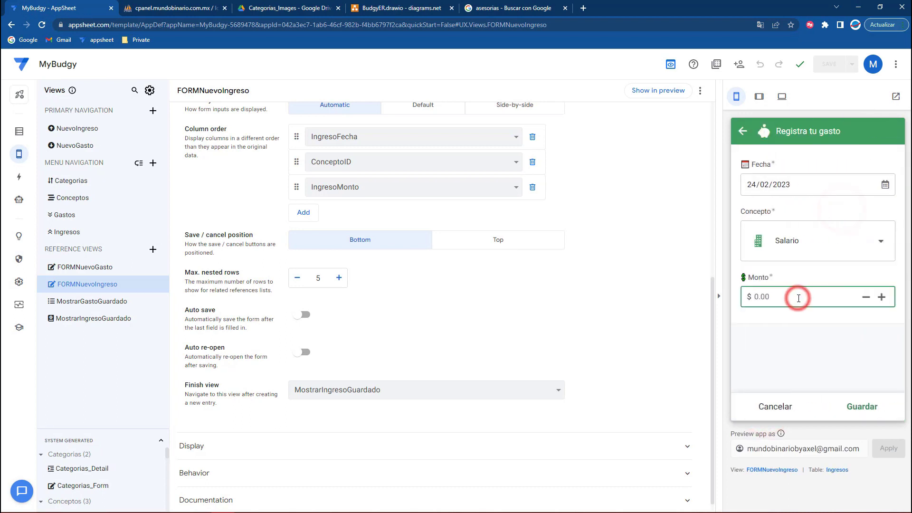
left_click(858, 407)
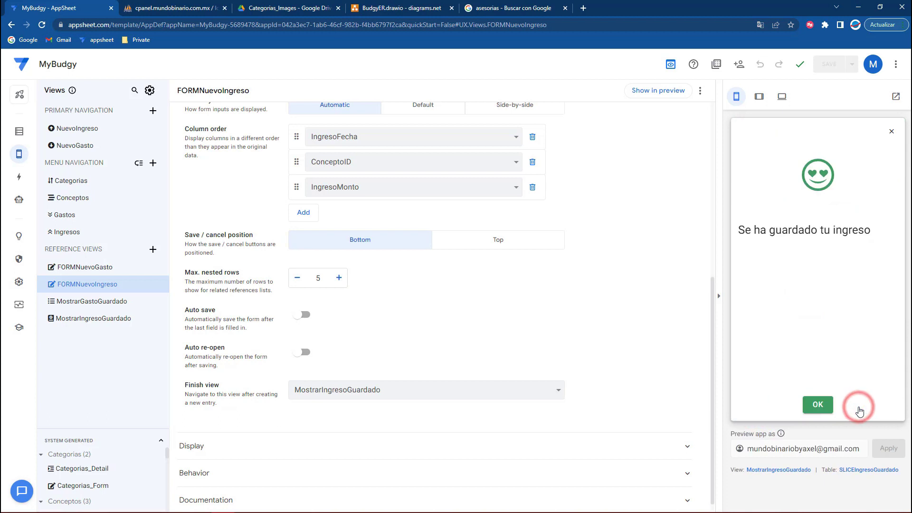
left_click(826, 409)
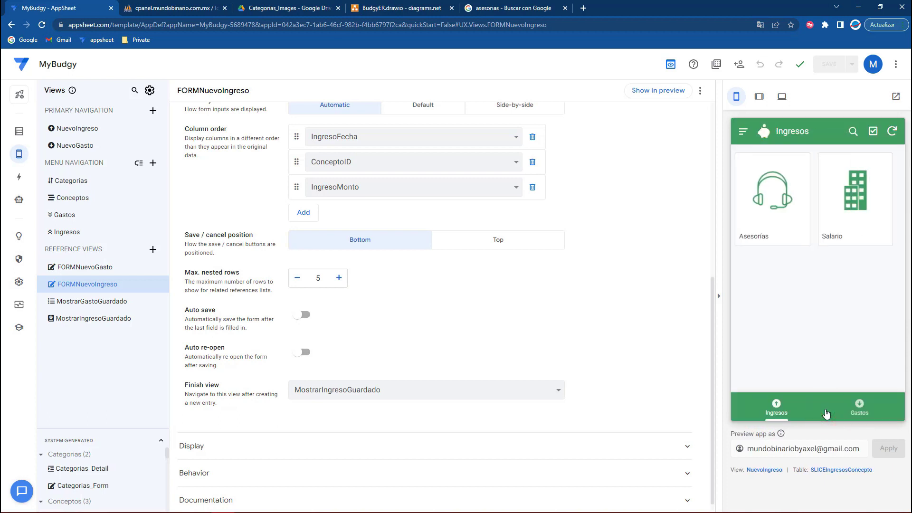